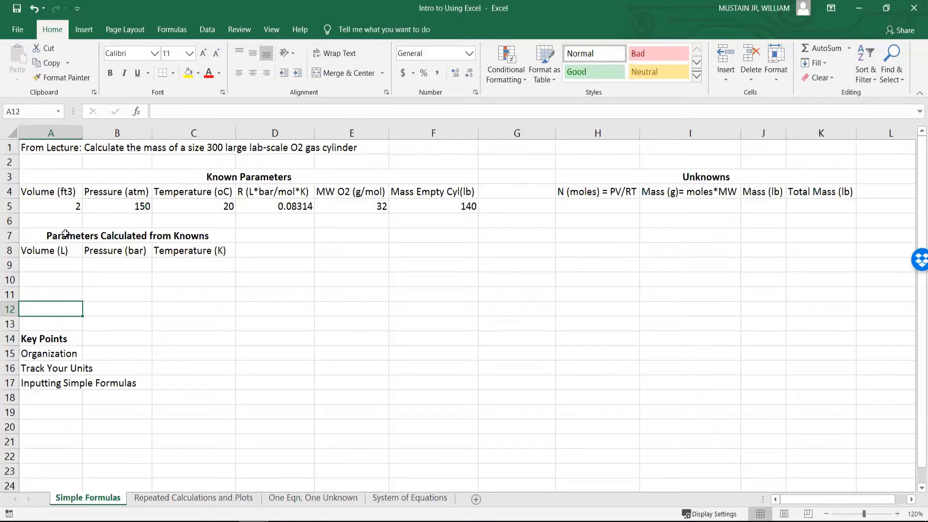
Examine the problem statement and the known volume, pressure, temperature, O2 molecular weight and empty cylinder mass with their units.
{"action": "left_click", "coordinate": [59, 147]}
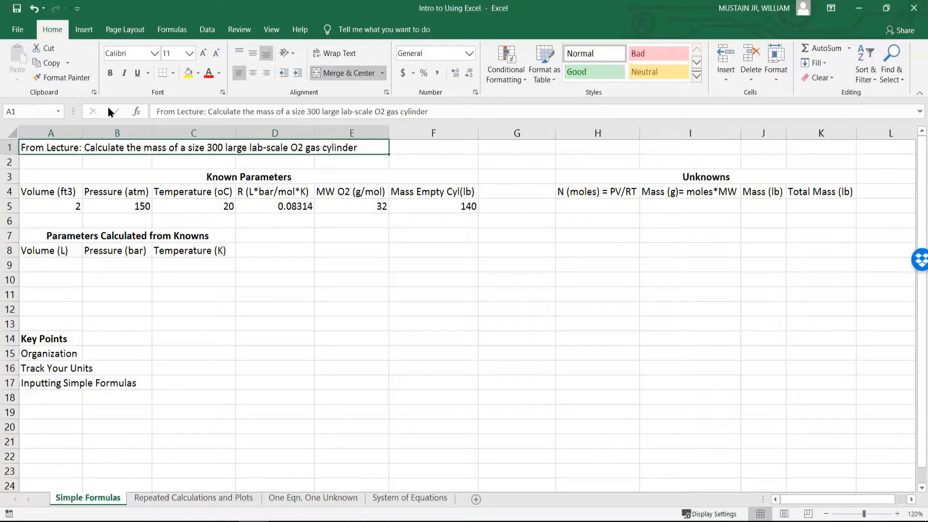
{"action": "left_click", "coordinate": [106, 173]}
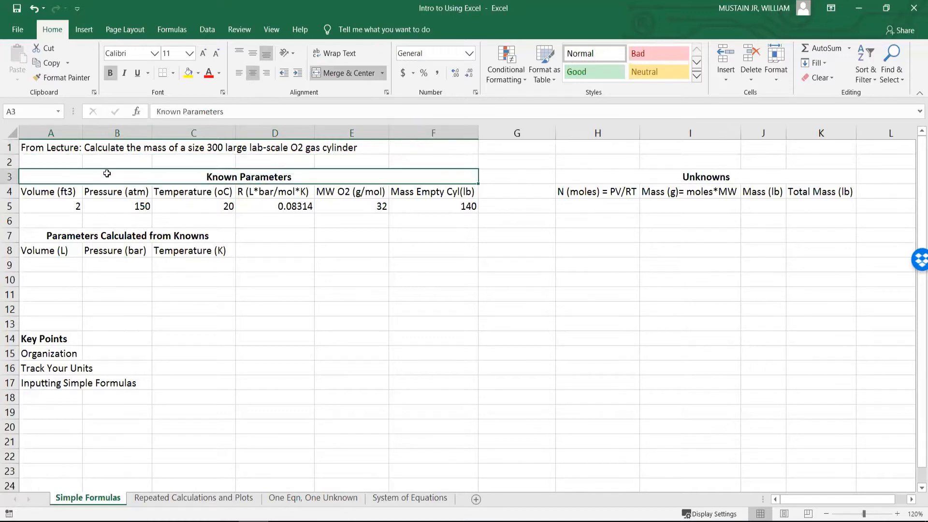
{"action": "key", "text": "shift+Down"}
{"action": "key", "text": "shift+Down"}
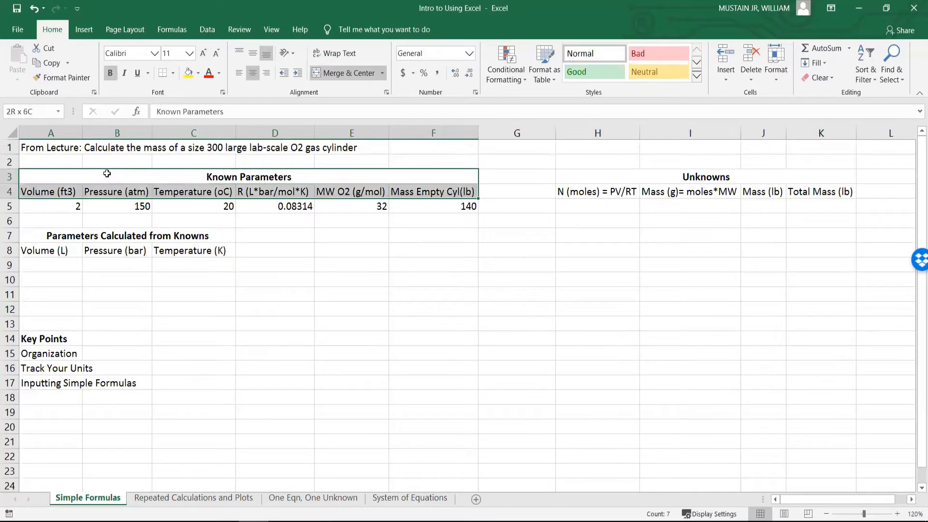
{"action": "left_click", "coordinate": [56, 192]}
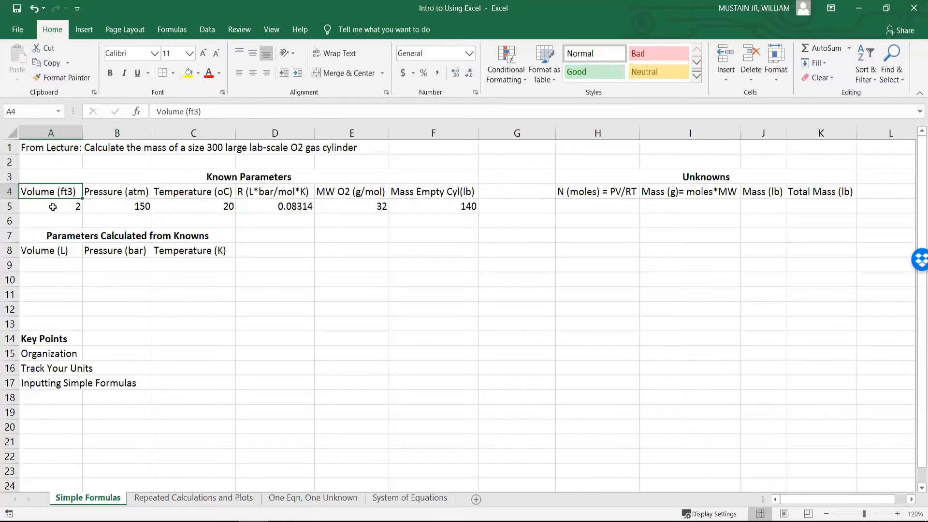
{"action": "left_click", "coordinate": [53, 207]}
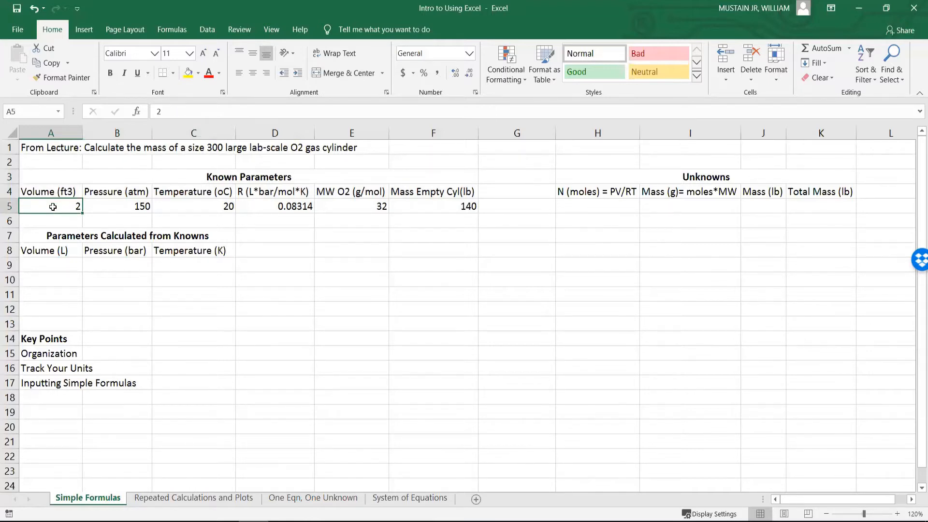
{"action": "key", "text": "shift+Up"}
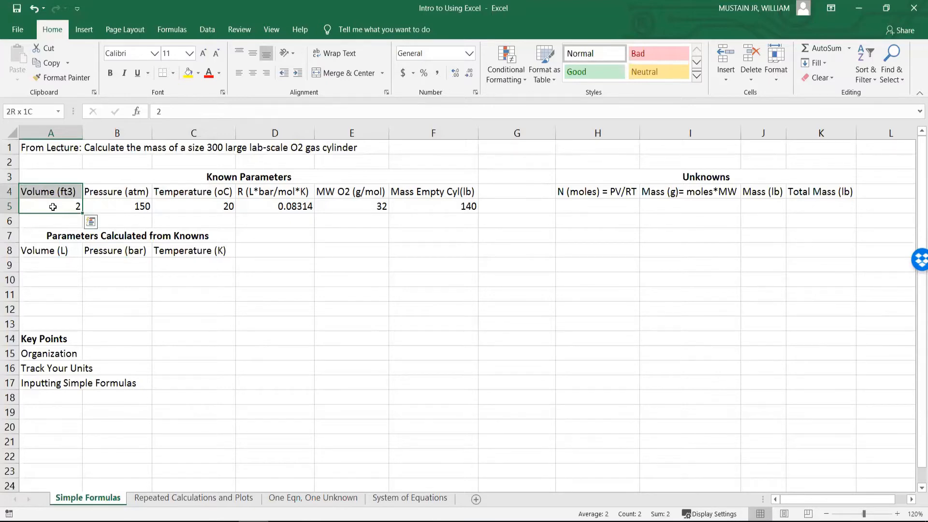
{"action": "key", "text": "shift+Right"}
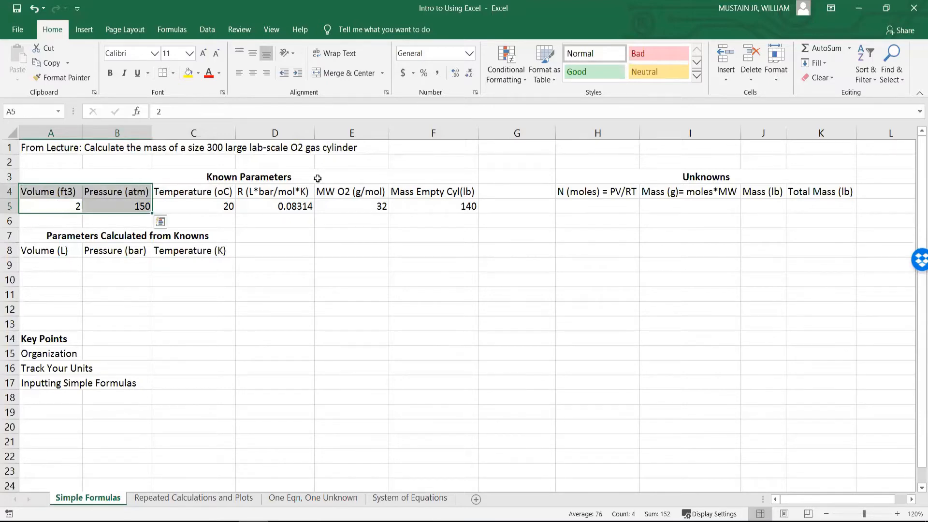
{"action": "left_click", "coordinate": [411, 206]}
{"action": "left_click_drag", "start_coordinate": [411, 206], "coordinate": [418, 190]}
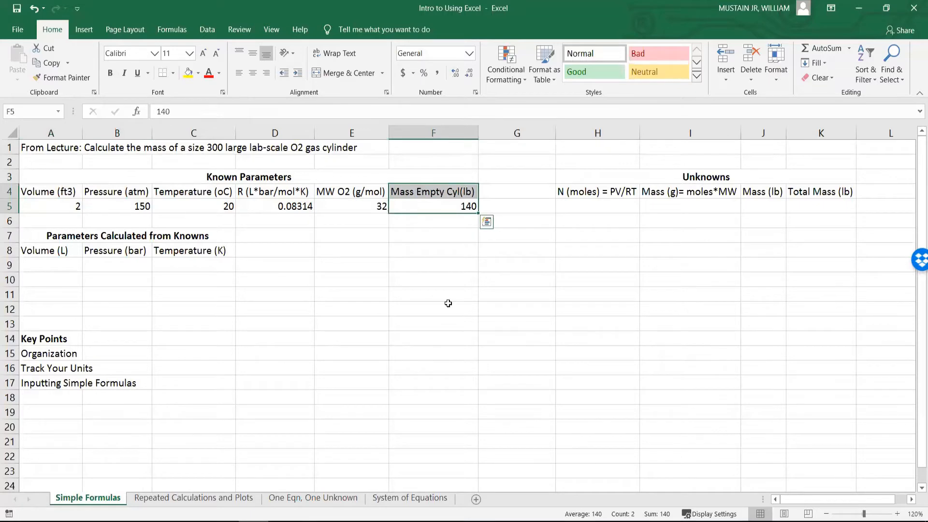
{"action": "left_click", "coordinate": [194, 201]}
{"action": "left_click_drag", "start_coordinate": [195, 201], "coordinate": [195, 192]}
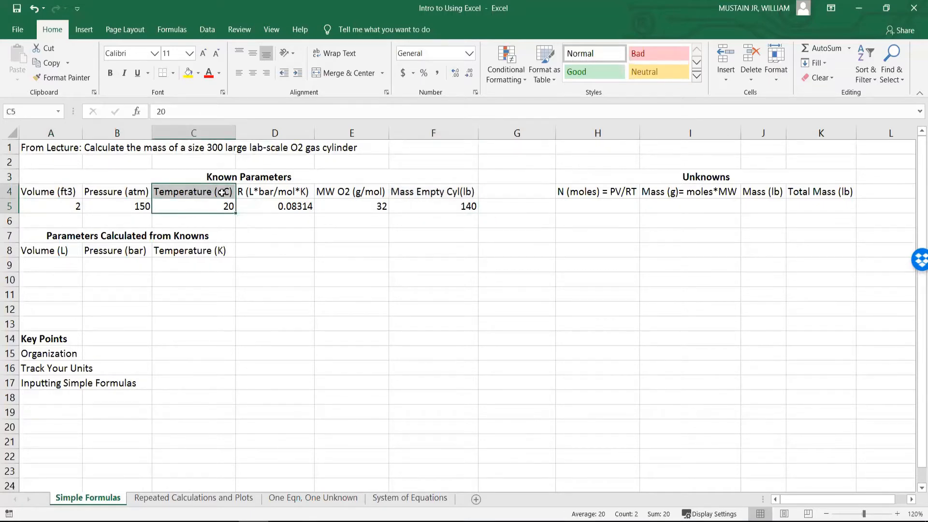
{"action": "left_click", "coordinate": [261, 232]}
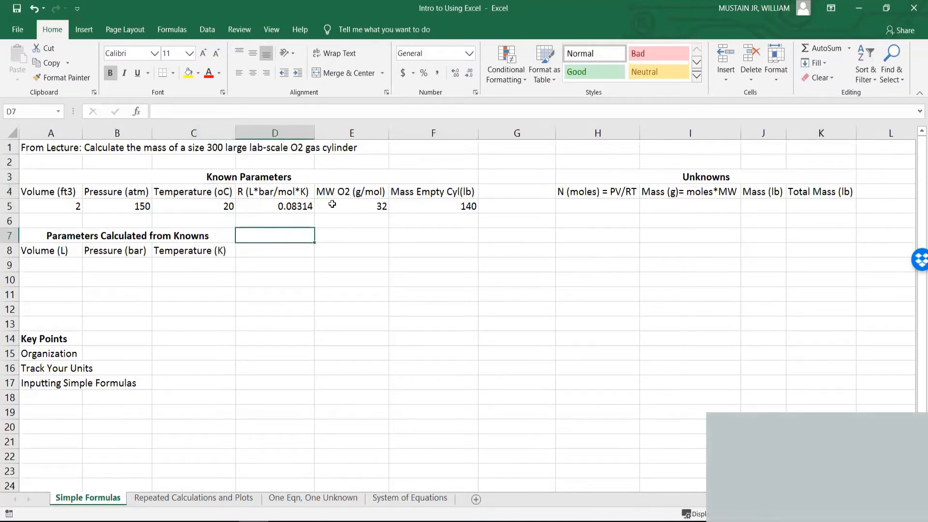
{"action": "left_click_drag", "start_coordinate": [332, 204], "coordinate": [332, 193]}
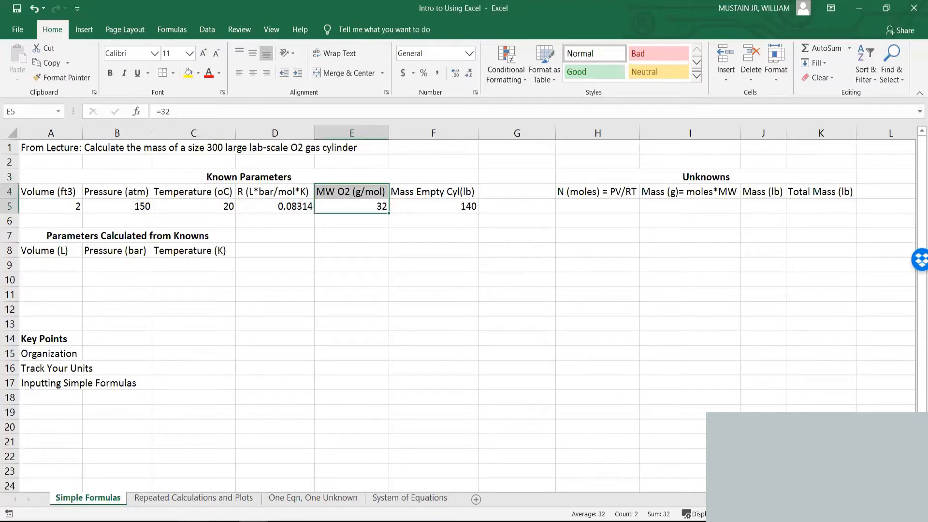
Close all open Outlook windows.
{"action": "right_click", "coordinate": [193, 521]}
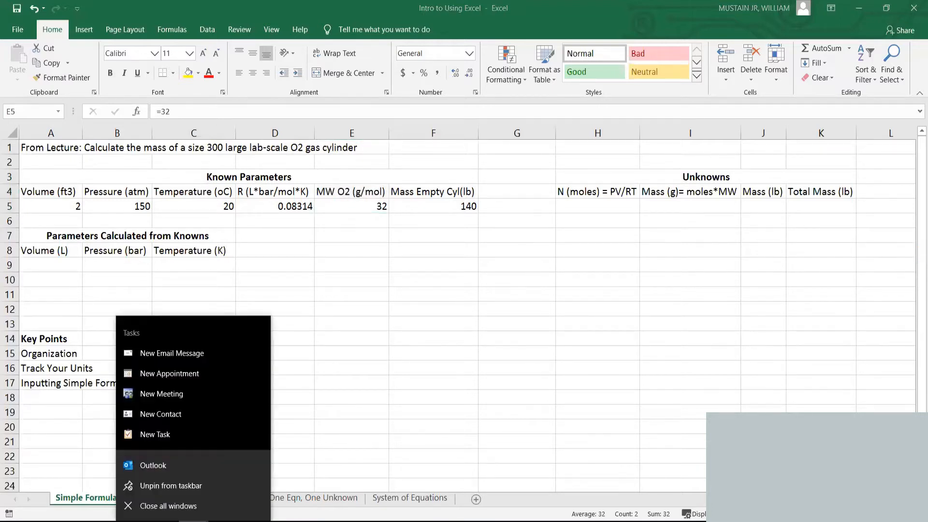
{"action": "left_click", "coordinate": [187, 505]}
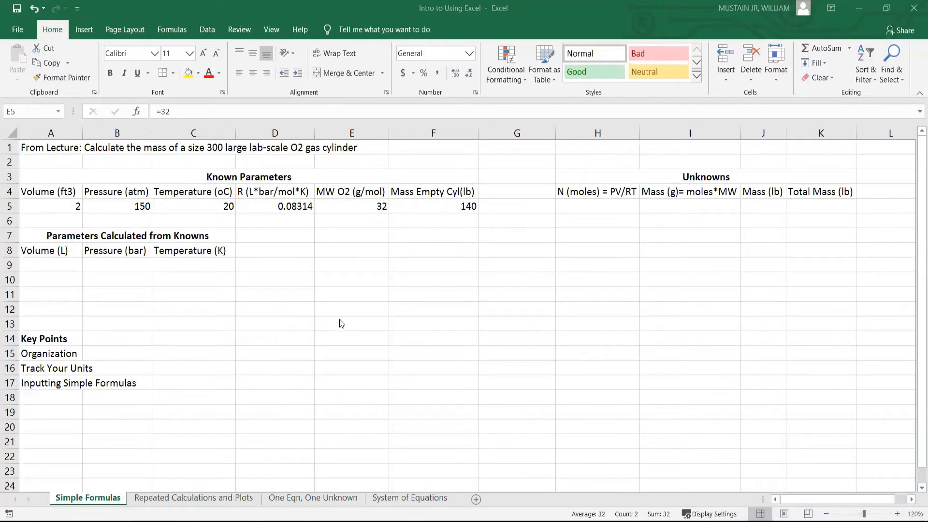
Examine the gas constant's units against the known parameters and the volume, pressure and temperature conversions calculated from them.
{"action": "left_click", "coordinate": [275, 204]}
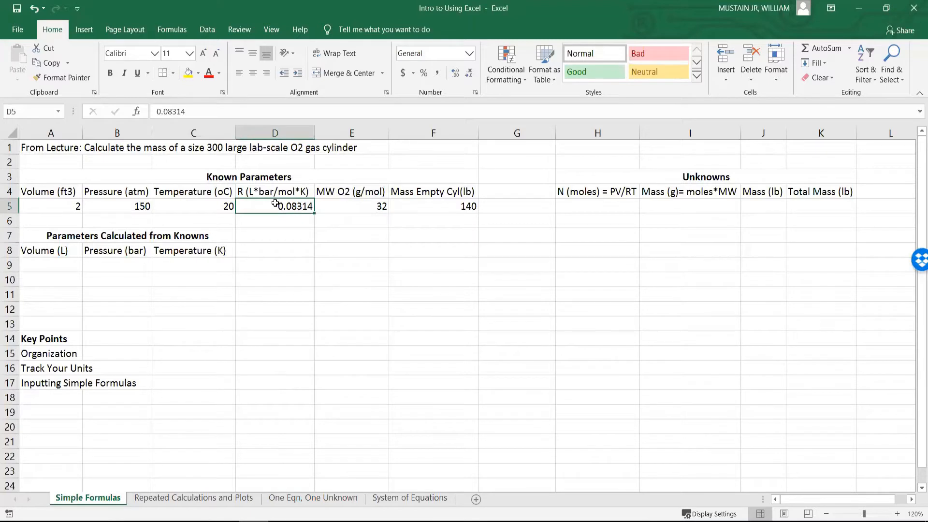
{"action": "key", "text": "Up"}
{"action": "key", "text": "Down"}
{"action": "left_click", "coordinate": [68, 263]}
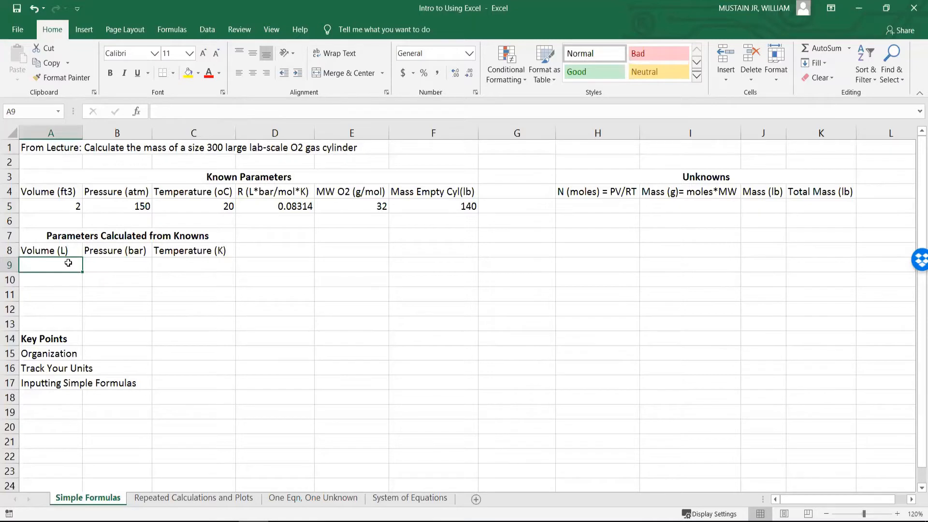
{"action": "key", "text": "Right"}
{"action": "key", "text": "Right"}
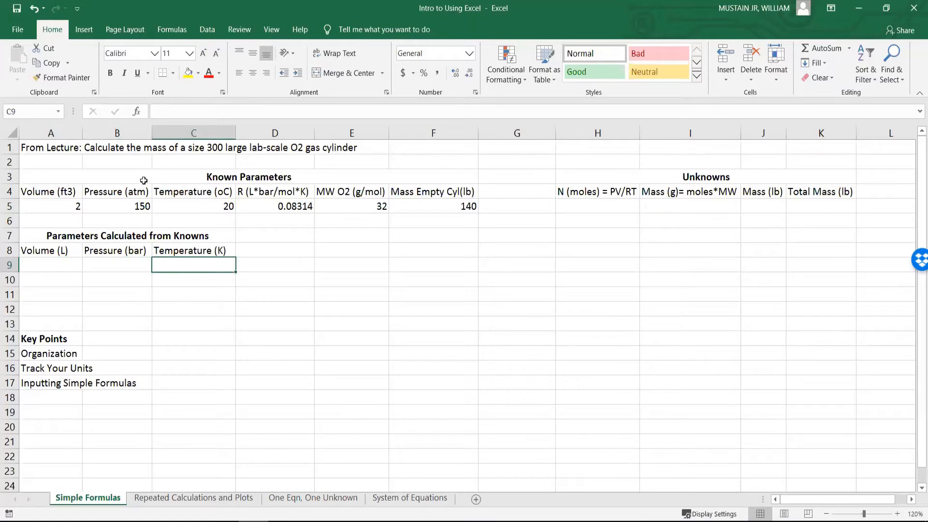
{"action": "left_click_drag", "start_coordinate": [143, 178], "coordinate": [142, 207]}
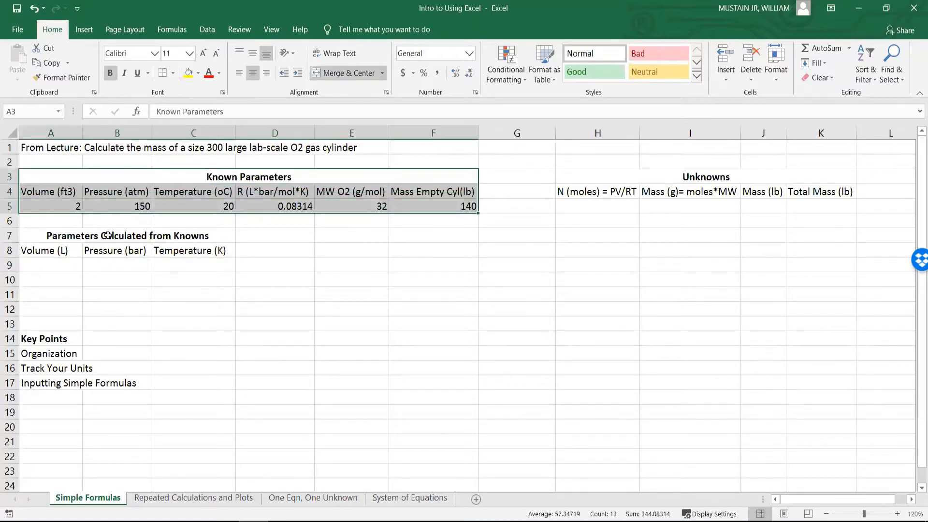
{"action": "left_click_drag", "start_coordinate": [108, 234], "coordinate": [107, 251]}
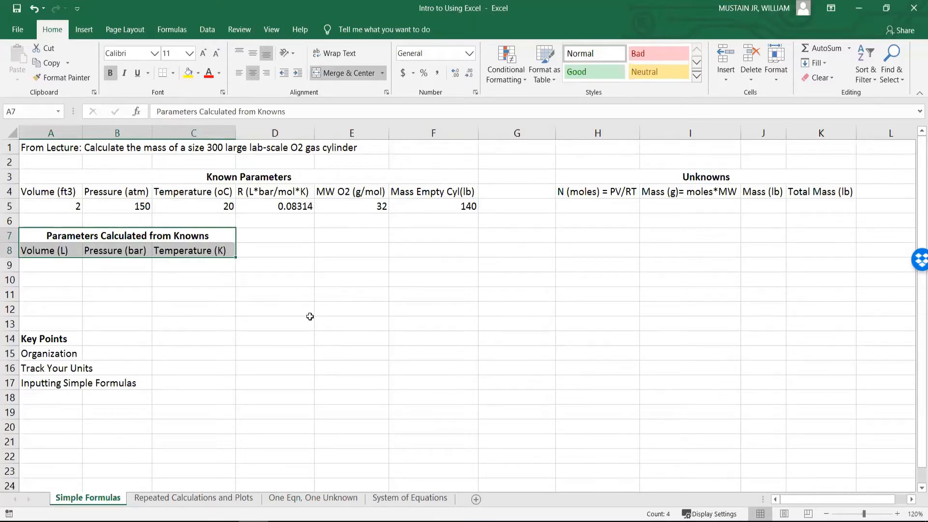
{"action": "left_click", "coordinate": [65, 265]}
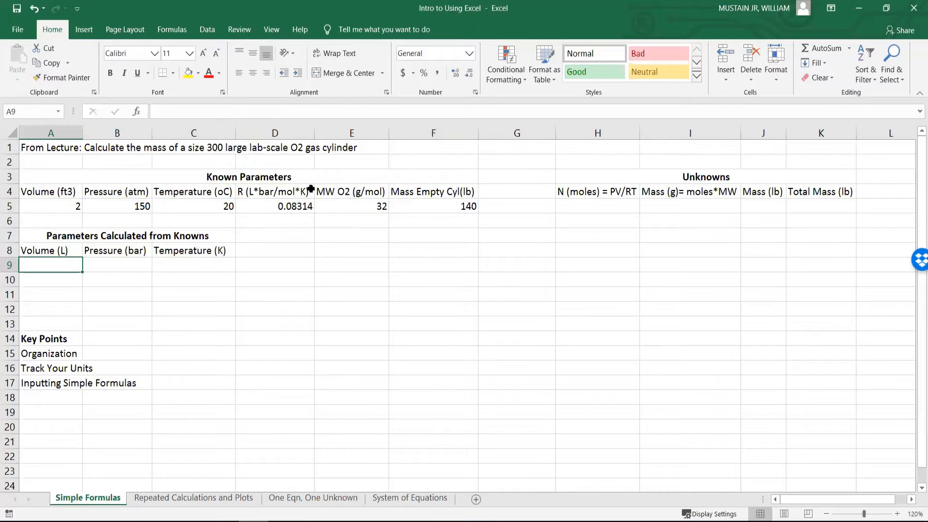
Review the Unknowns section's moles, mass in grams, mass in pounds and total mass columns alongside the other section headings.
{"action": "left_click", "coordinate": [594, 179]}
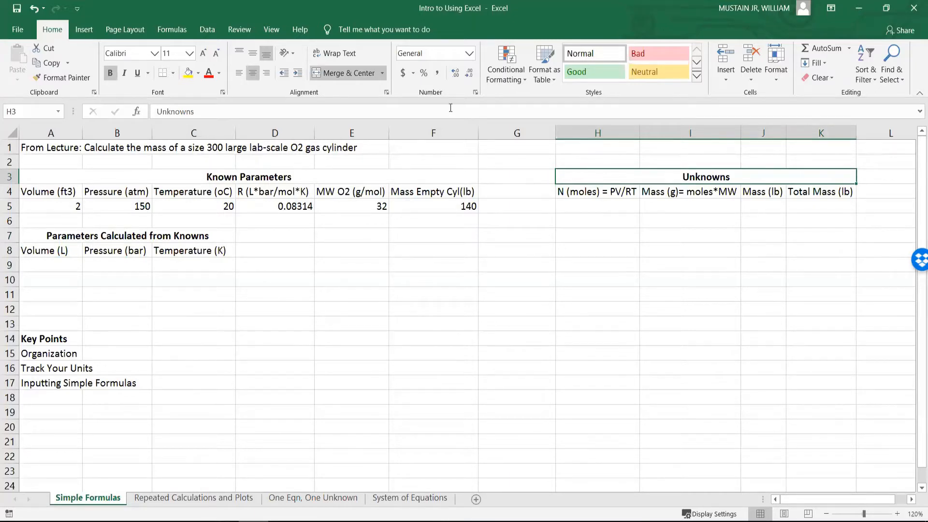
{"action": "left_click", "coordinate": [255, 170]}
{"action": "left_click", "coordinate": [191, 234]}
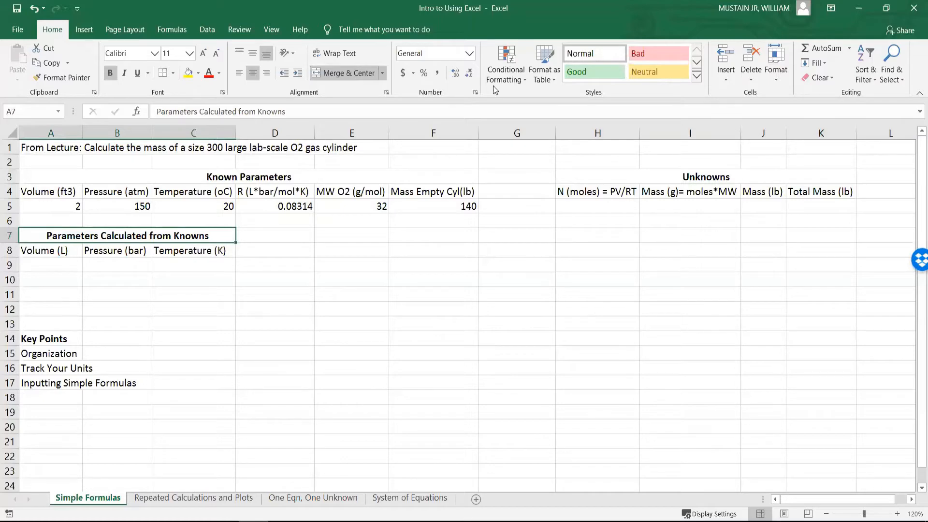
{"action": "left_click", "coordinate": [593, 205]}
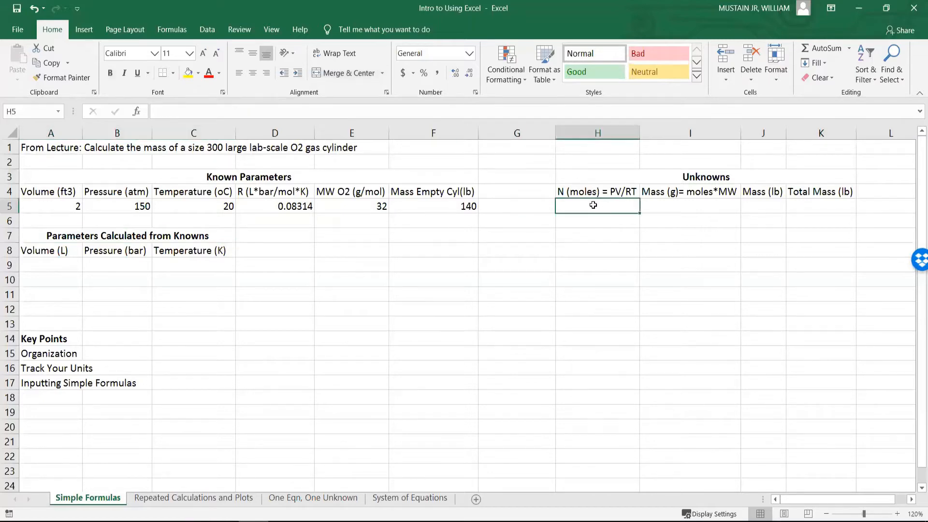
{"action": "key", "text": "Right"}
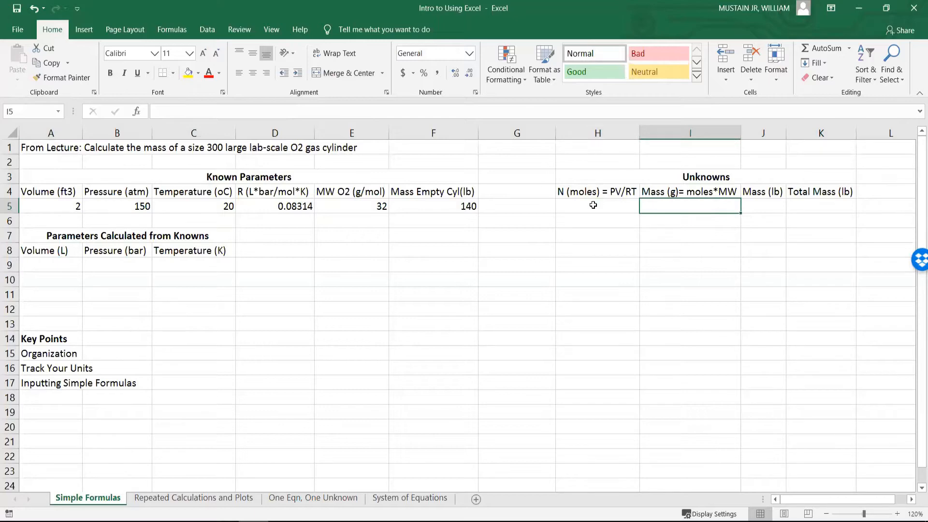
{"action": "key", "text": "Right"}
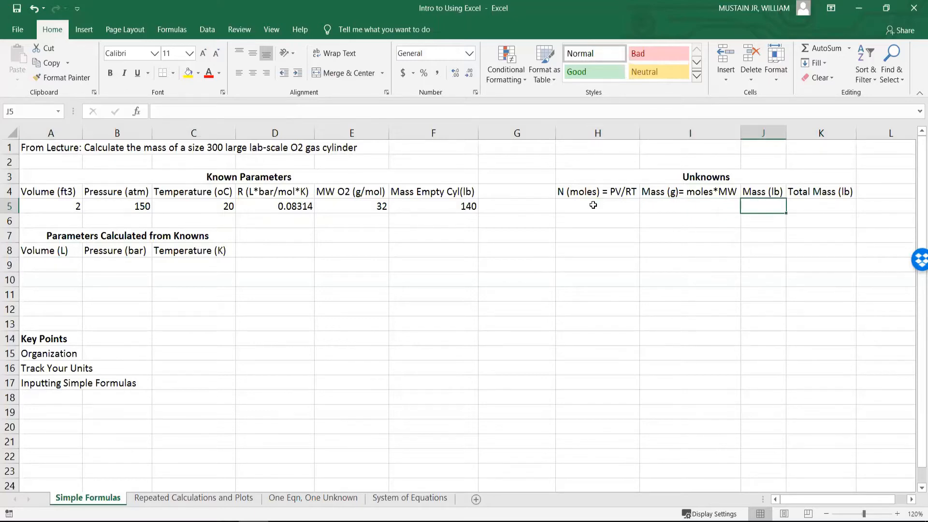
{"action": "key", "text": "Right"}
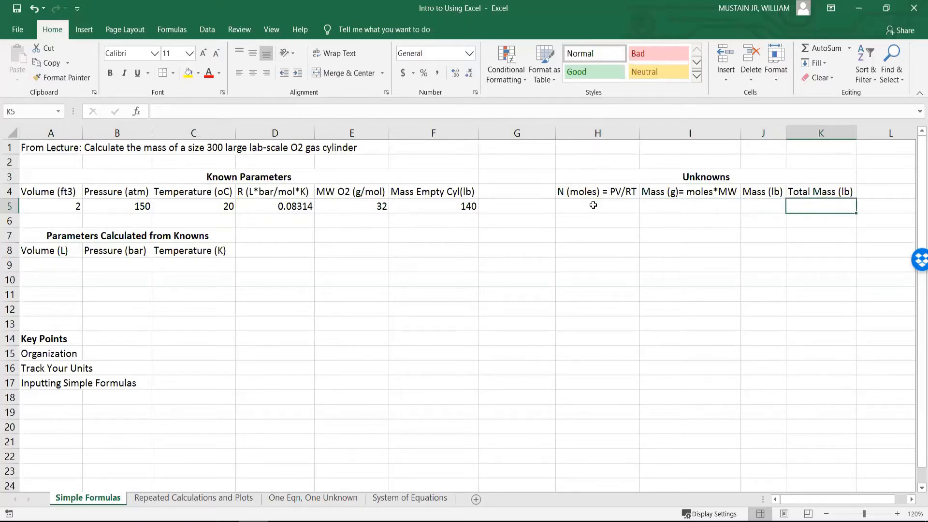
Convert the known volume from cubic feet to litres in A9 with the formula =A5*1000/(3.28^3).
{"action": "left_click", "coordinate": [66, 262]}
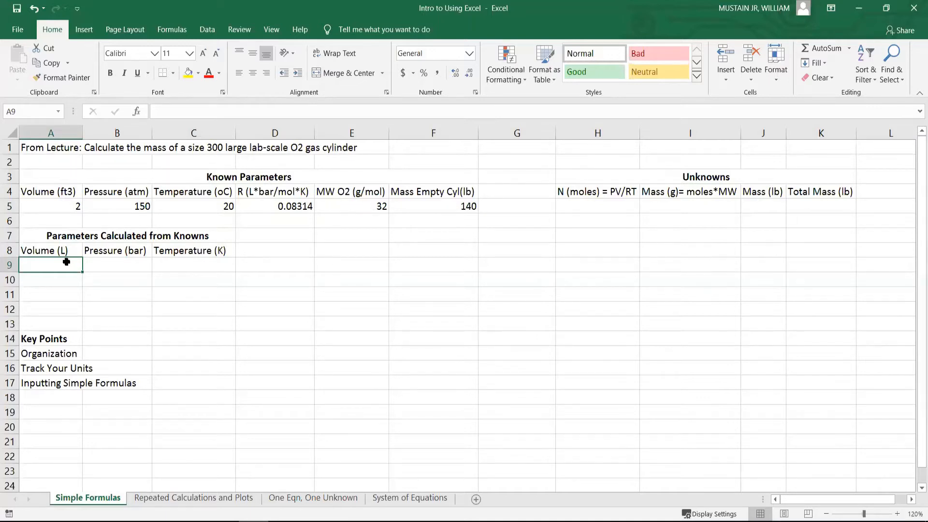
{"action": "type", "text": "="}
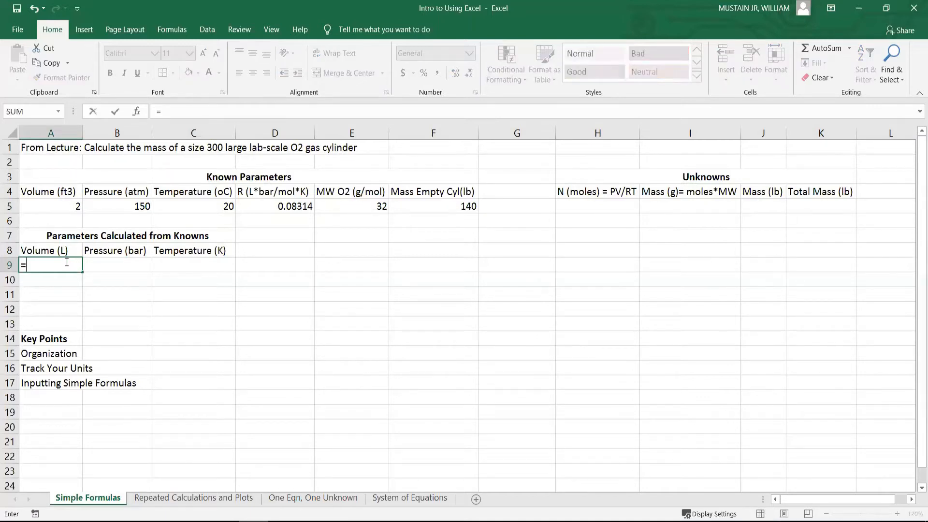
{"action": "left_click", "coordinate": [51, 207]}
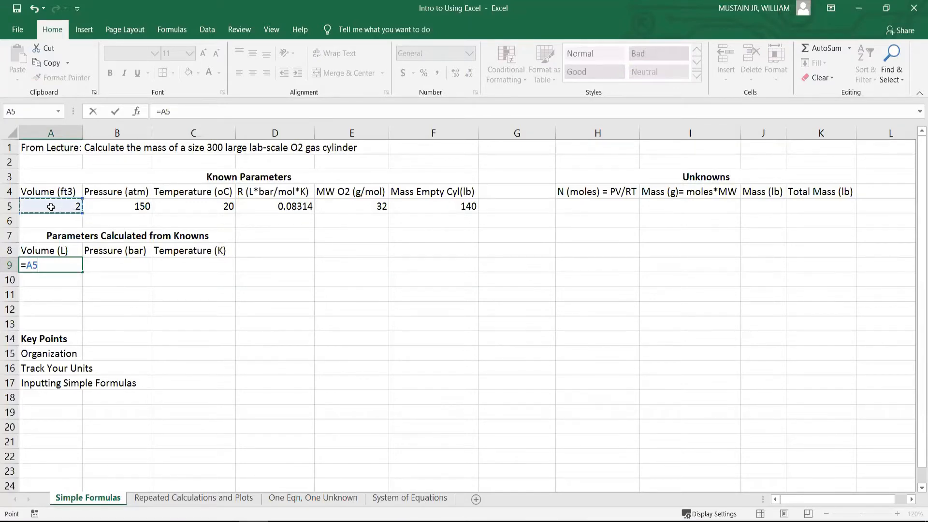
{"action": "type", "text": "*1000/("}
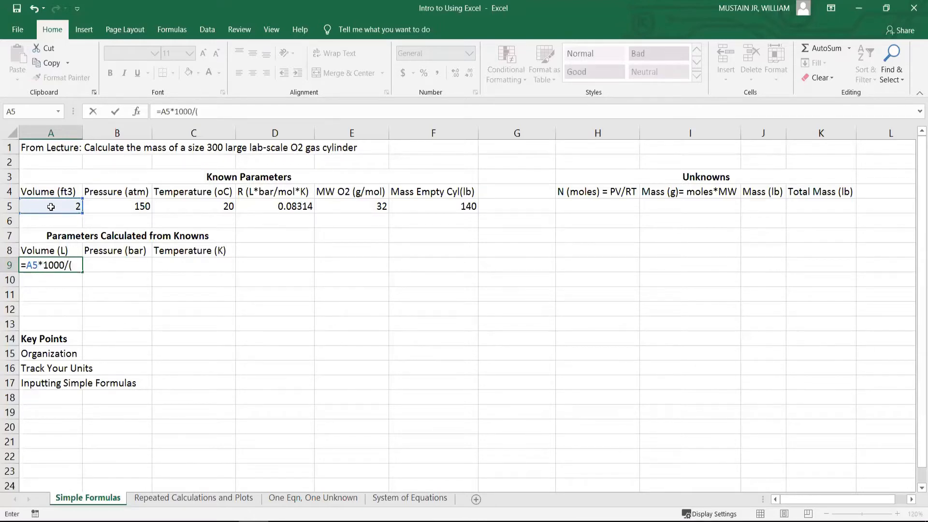
{"action": "type", "text": "3.28^3)"}
{"action": "key", "text": "Return"}
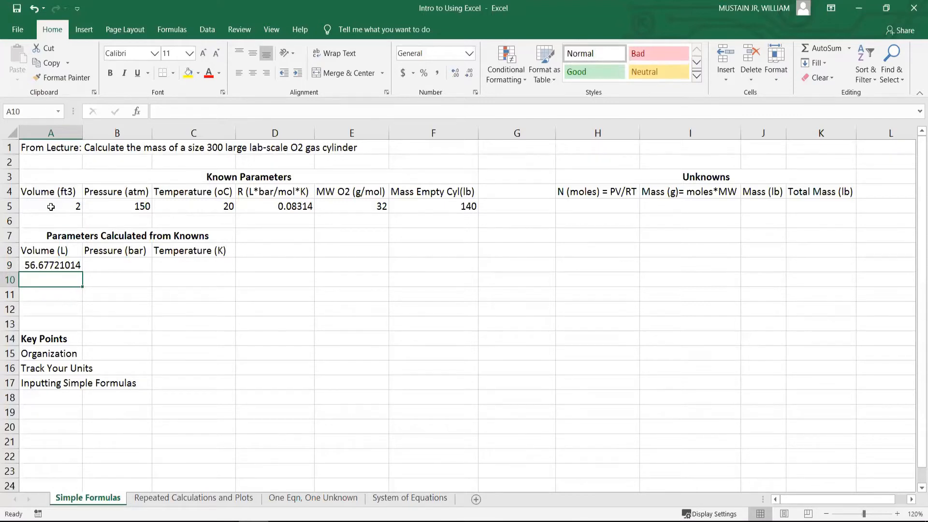
Convert the known pressure from atm to bar in B9 with the formula =B5*1.01325.
{"action": "key", "text": "Right"}
{"action": "key", "text": "Up"}
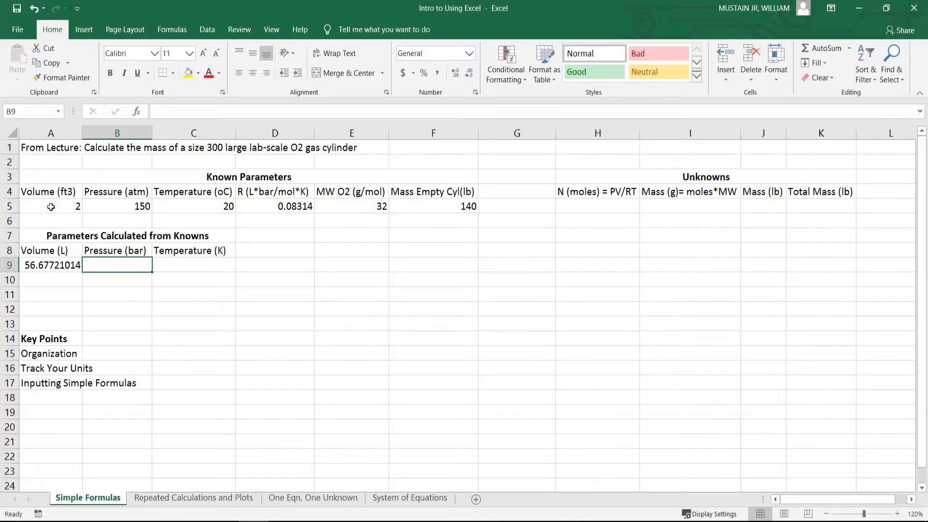
{"action": "type", "text": "="}
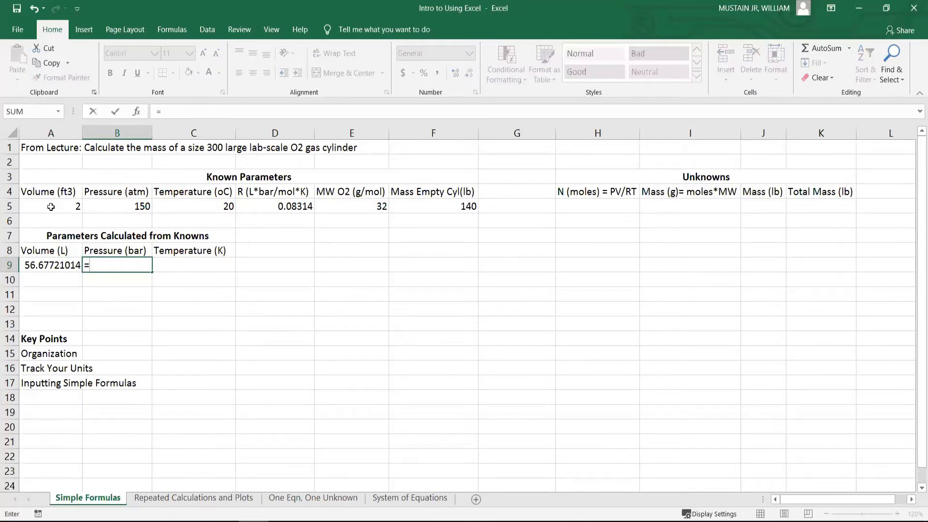
{"action": "left_click", "coordinate": [118, 206]}
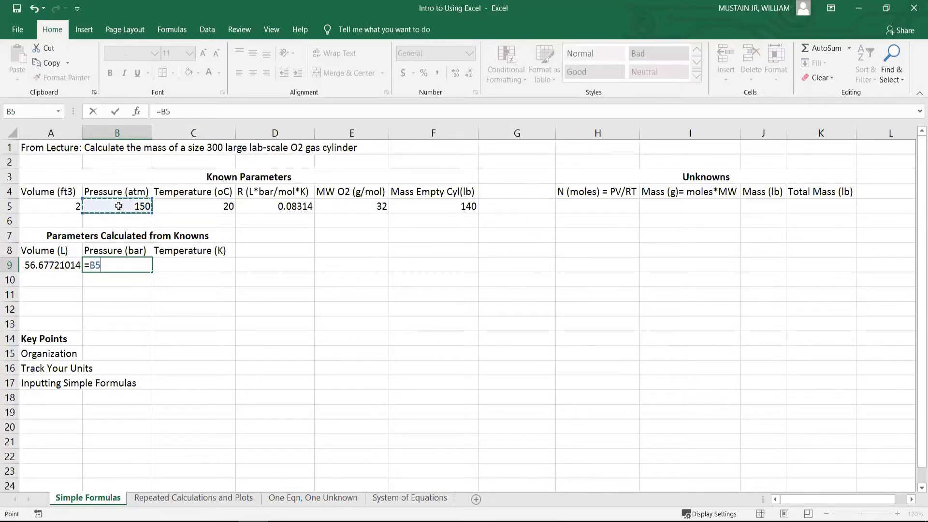
{"action": "type", "text": "*1.01325"}
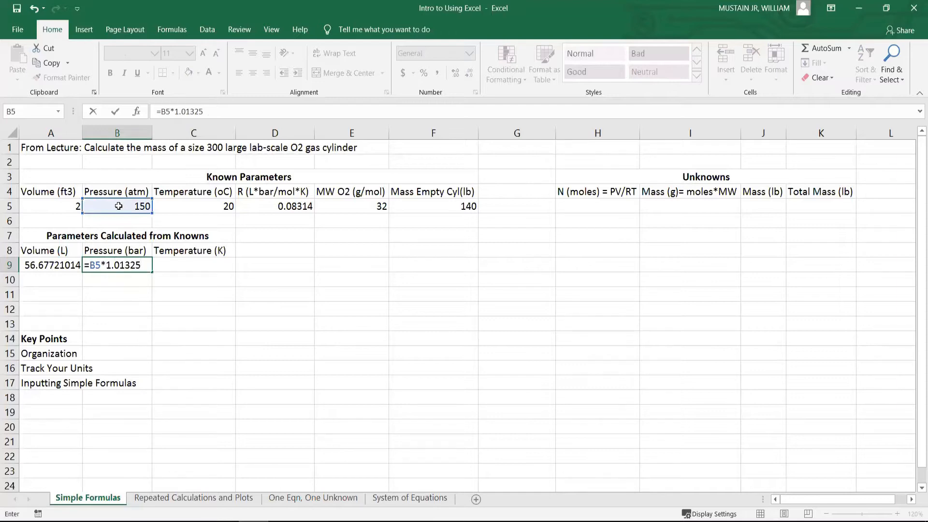
{"action": "key", "text": "Return"}
{"action": "key", "text": "Up"}
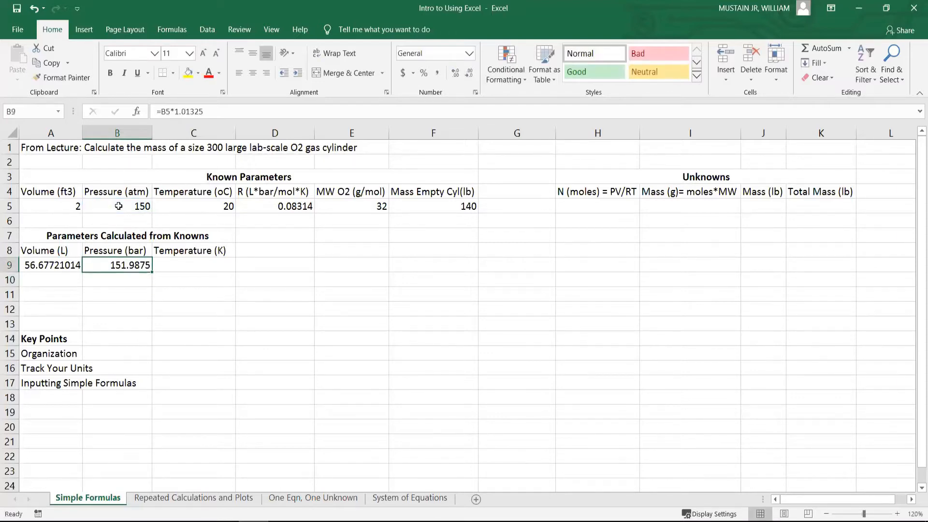
Convert the known temperature from Celsius to Kelvin in C9 with the formula =C5+273.15.
{"action": "key", "text": "Right"}
{"action": "type", "text": "="}
{"action": "key", "text": "Up"}
{"action": "key", "text": "Up"}
{"action": "key", "text": "Up"}
{"action": "key", "text": "Up"}
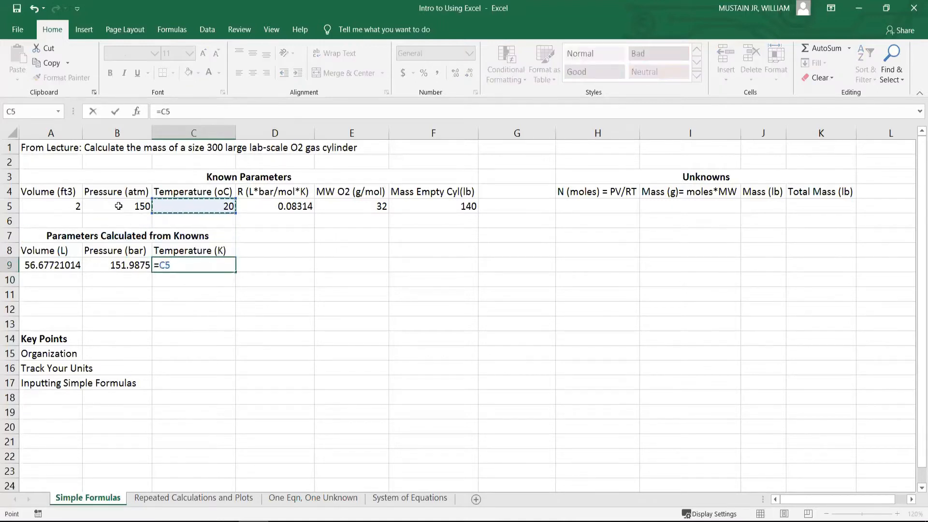
{"action": "type", "text": "+273.15"}
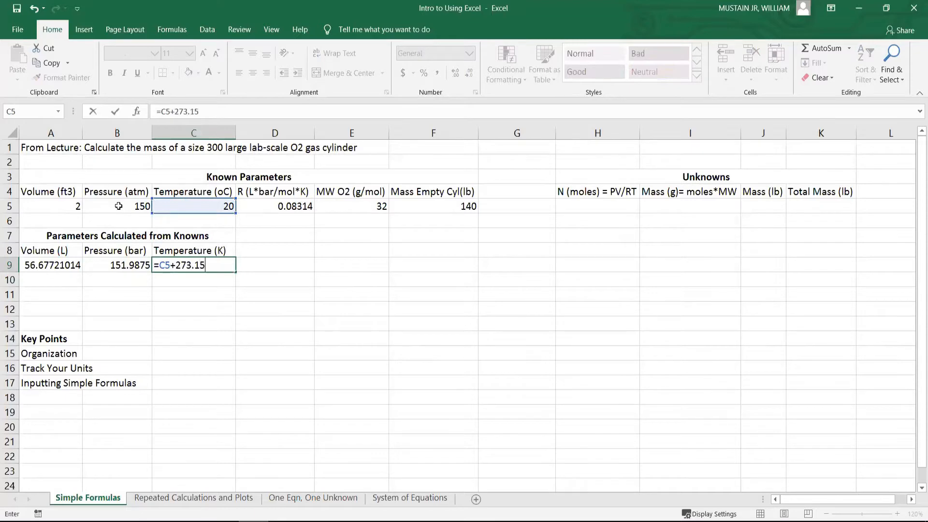
{"action": "key", "text": "Return"}
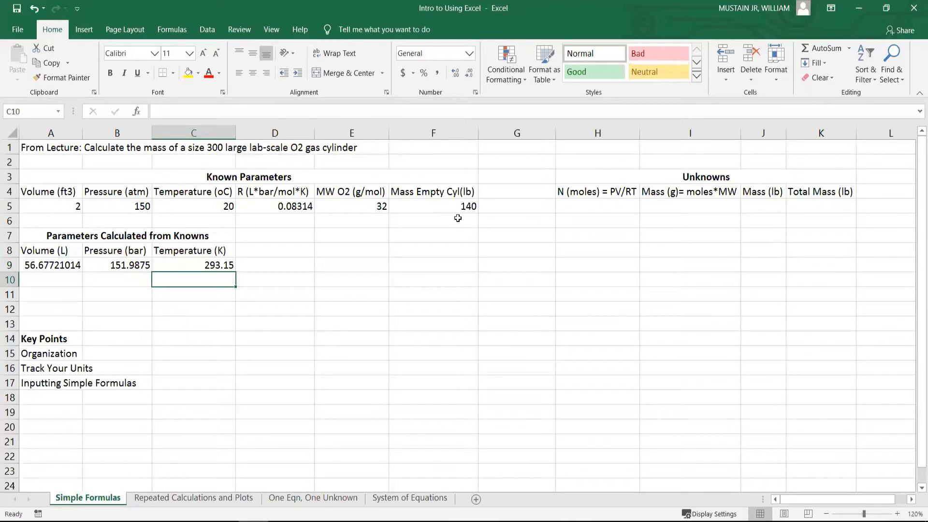
Calculate the moles of gas in H5 from PV/RT with the formula =(B9*A9)/(D5*C9).
{"action": "left_click", "coordinate": [572, 210]}
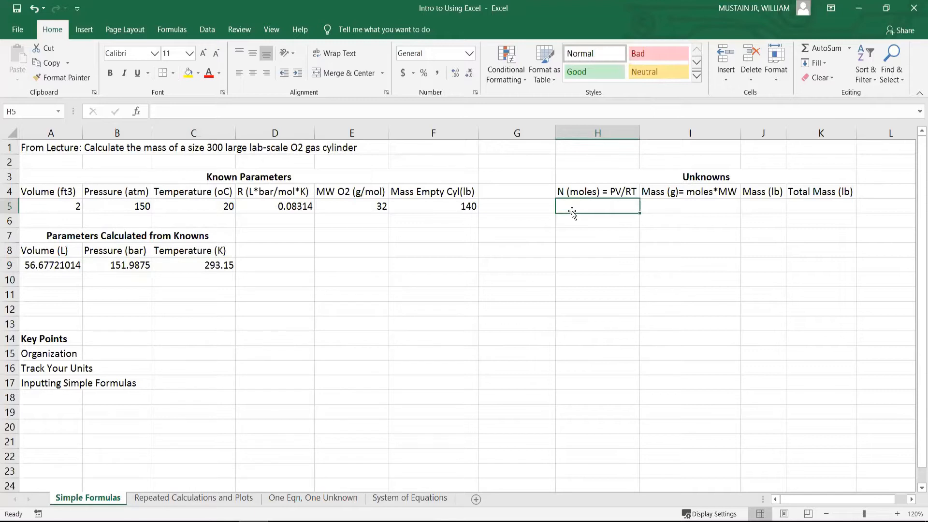
{"action": "type", "text": "=("}
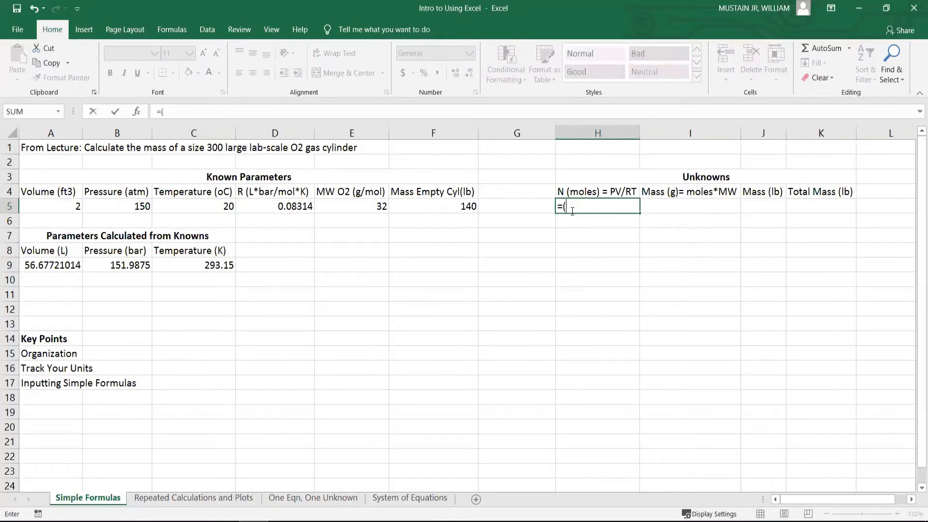
{"action": "left_click", "coordinate": [101, 267]}
{"action": "type", "text": "*"}
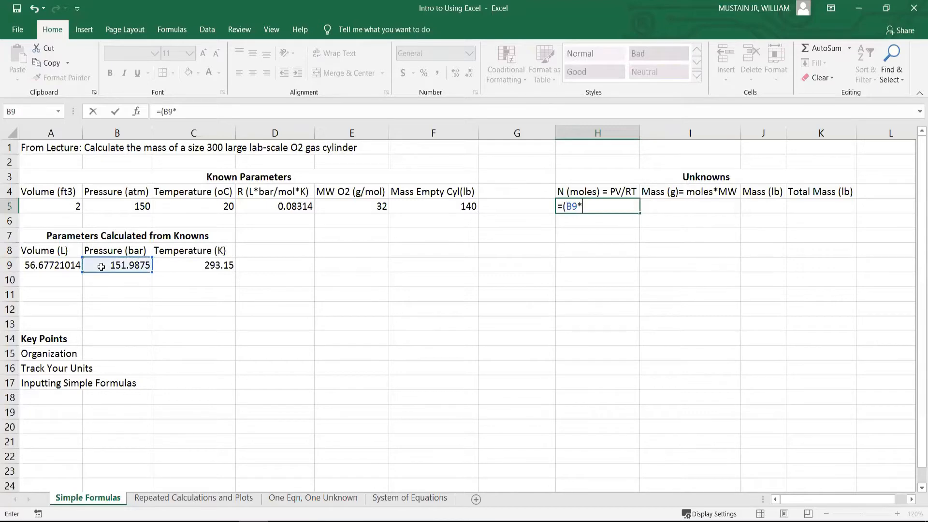
{"action": "left_click", "coordinate": [58, 271]}
{"action": "type", "text": ")"}
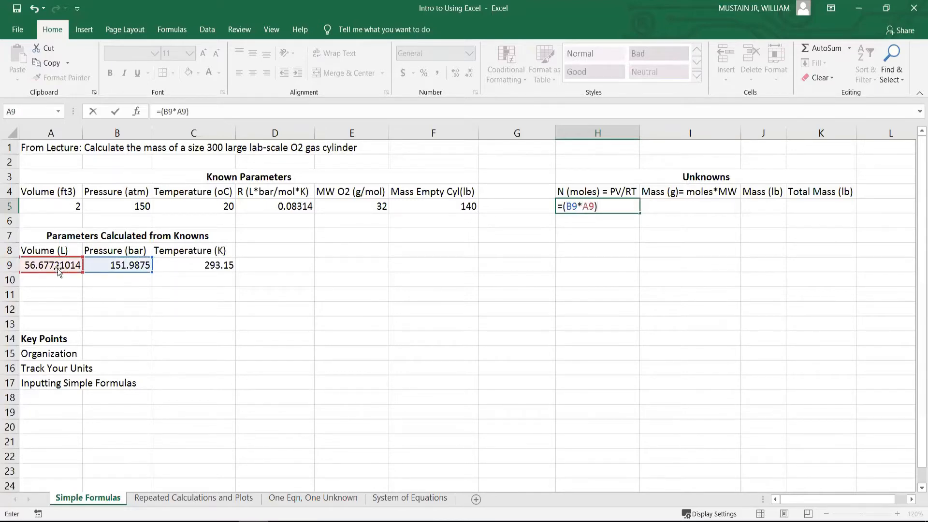
{"action": "type", "text": "/("}
{"action": "left_click", "coordinate": [268, 206]}
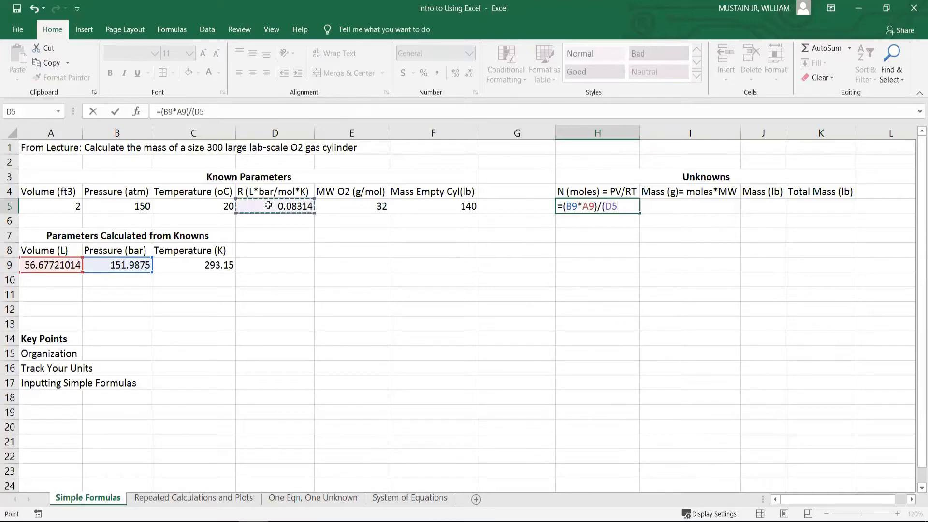
{"action": "type", "text": "*"}
{"action": "left_click", "coordinate": [220, 265]}
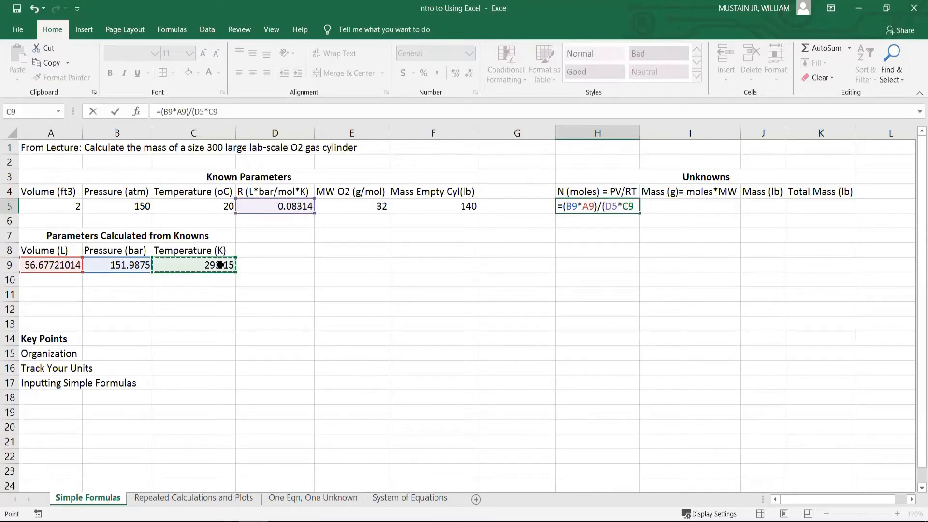
{"action": "type", "text": ")"}
{"action": "key", "text": "Return"}
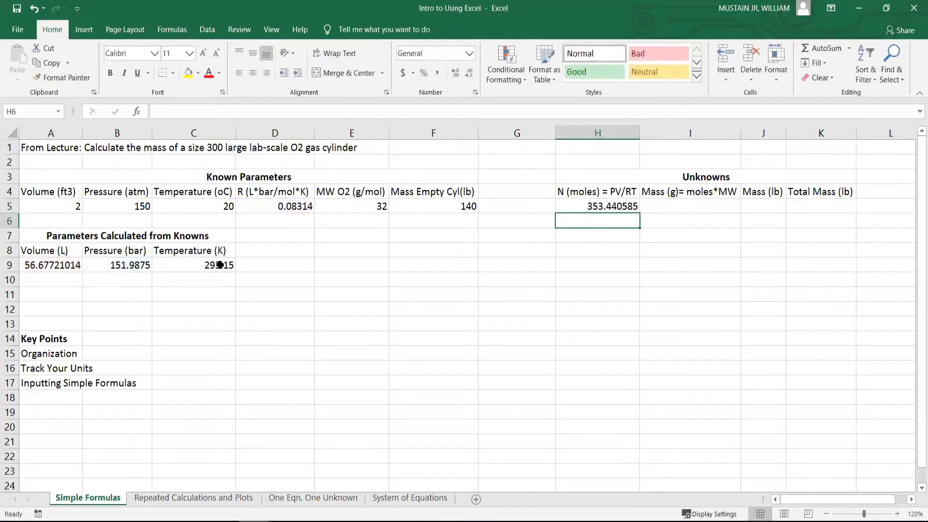
Calculate the oxygen mass in grams in I5 with the formula =H5*E5.
{"action": "key", "text": "Up"}
{"action": "key", "text": "Right"}
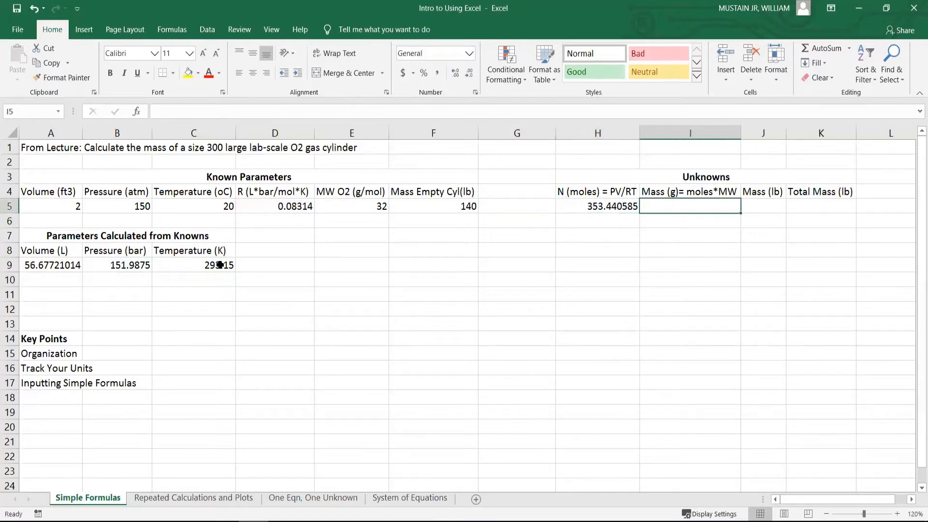
{"action": "type", "text": "="}
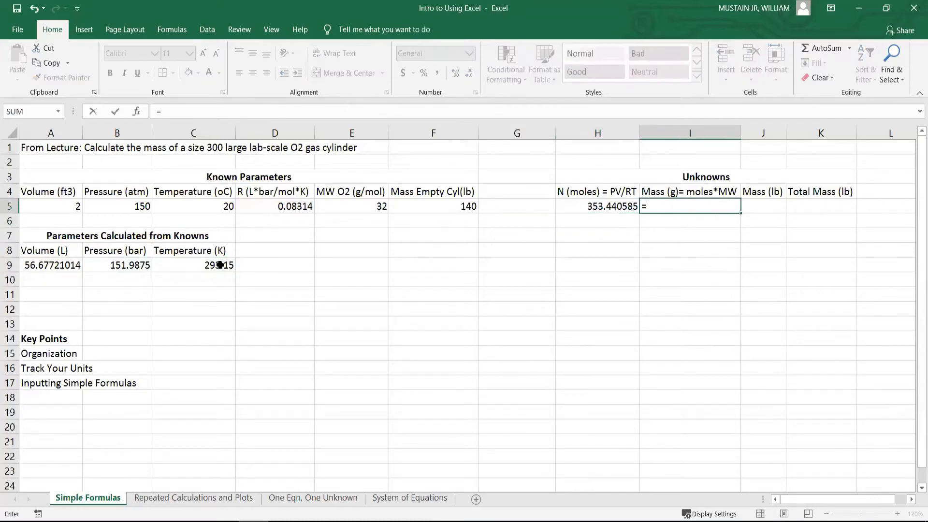
{"action": "key", "text": "Left"}
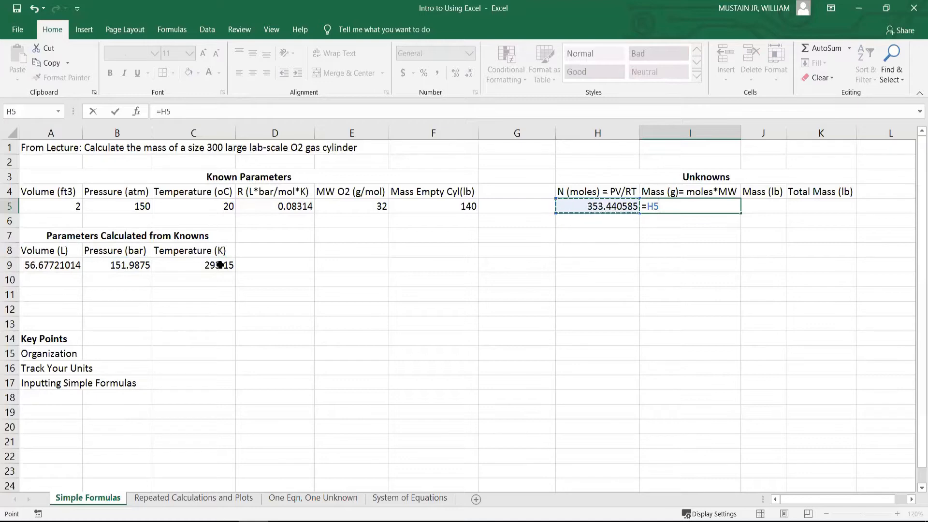
{"action": "type", "text": "*"}
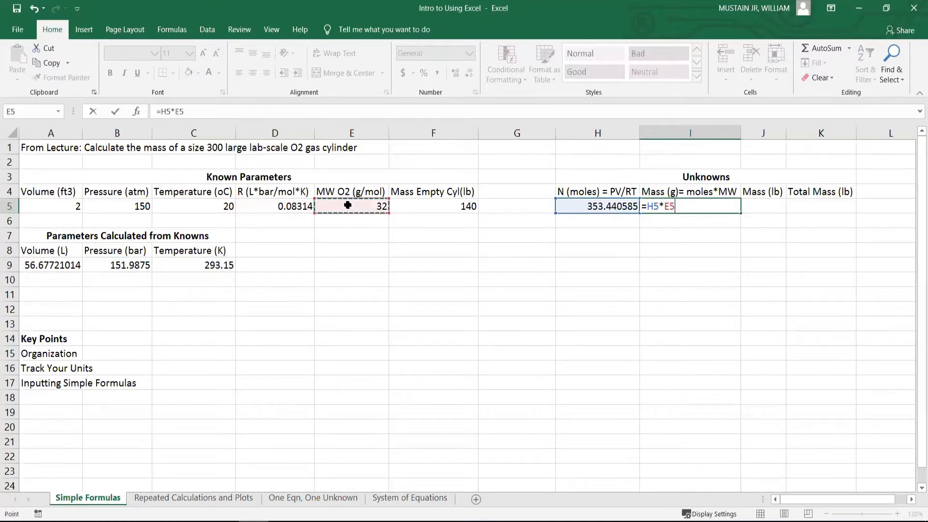
{"action": "left_click", "coordinate": [347, 205]}
{"action": "key", "text": "Return"}
Convert the oxygen mass from grams to pounds in J5 with the formula =I5*2.2/1000.
{"action": "key", "text": "Right"}
{"action": "key", "text": "Up"}
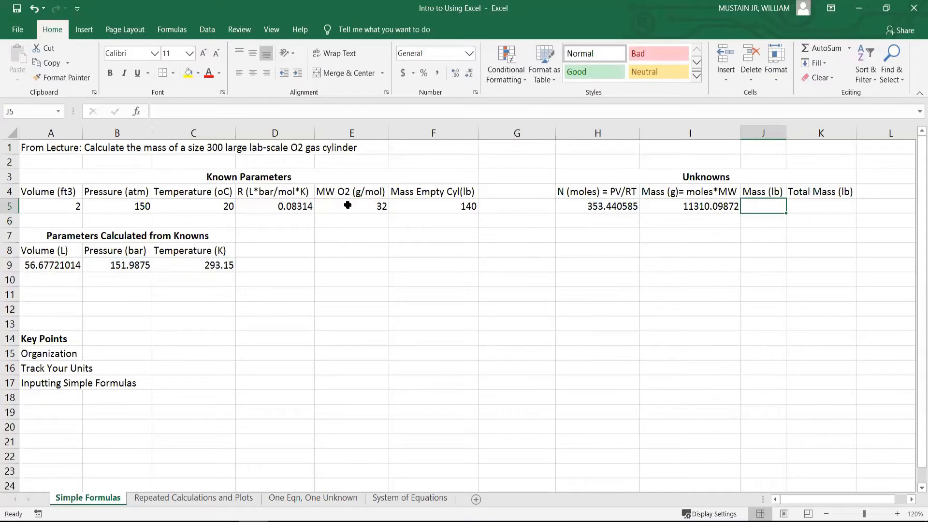
{"action": "type", "text": "="}
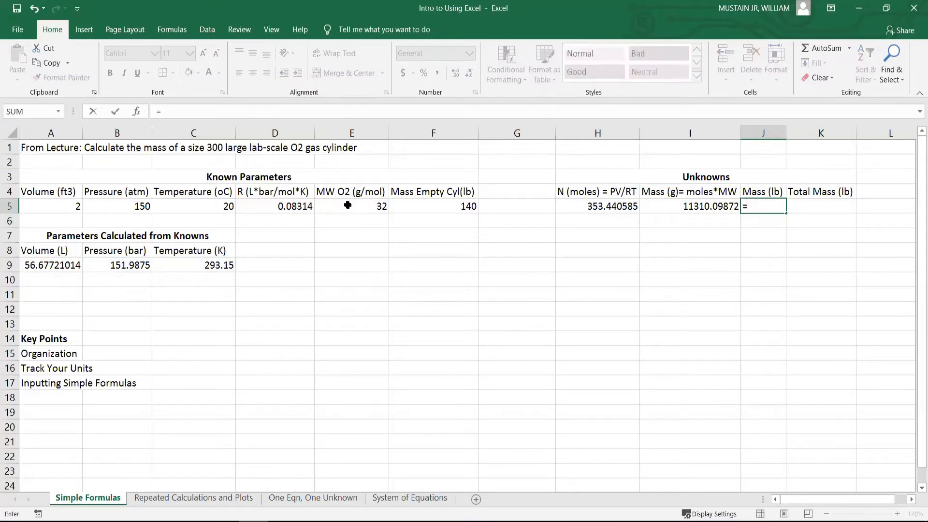
{"action": "key", "text": "Left"}
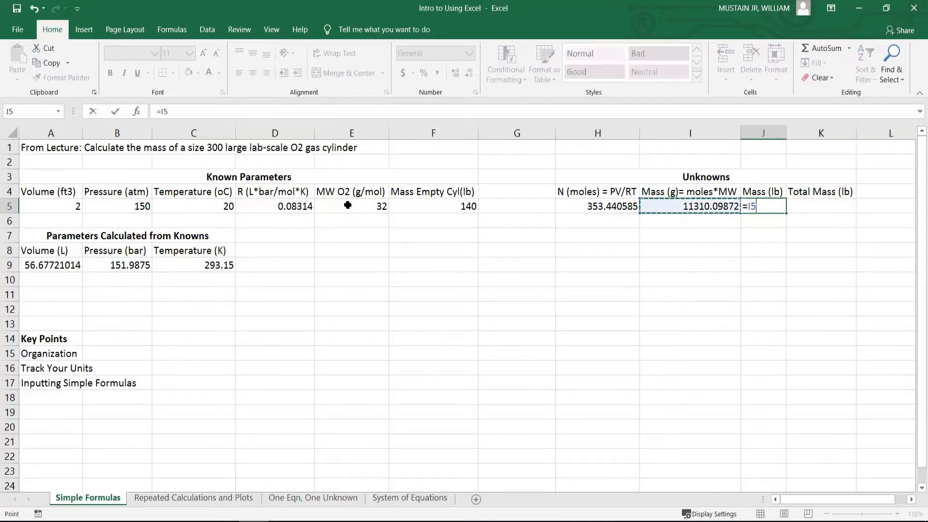
{"action": "type", "text": "("}
{"action": "key", "text": "BackSpace"}
{"action": "type", "text": "*2.2/"}
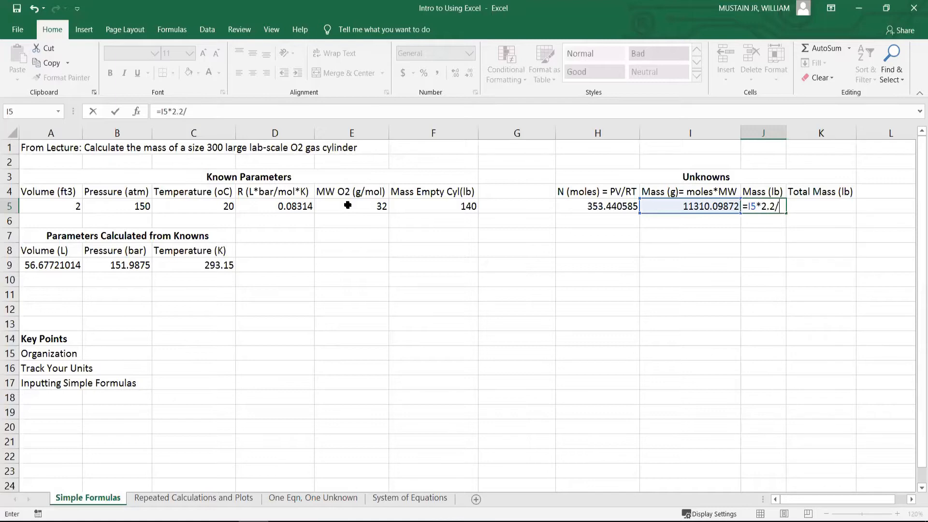
{"action": "type", "text": "1000"}
{"action": "key", "text": "Return"}
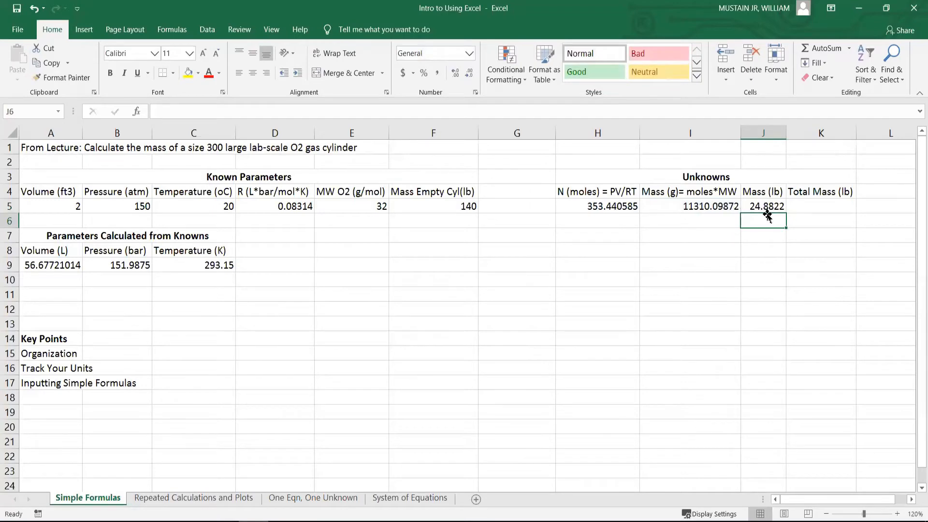
Calculate the total mass in K5 by adding the empty cylinder's mass with the formula =J5+F5.
{"action": "left_click", "coordinate": [796, 206]}
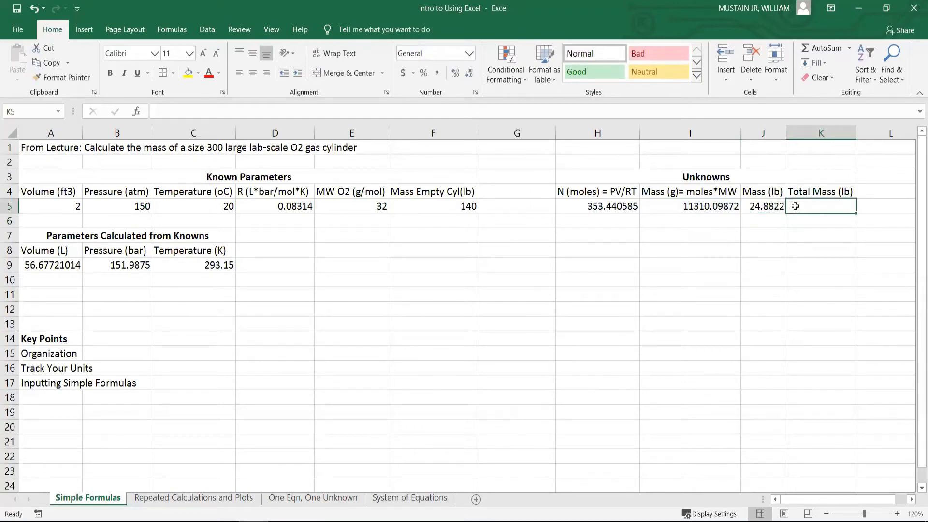
{"action": "type", "text": "="}
{"action": "key", "text": "Left"}
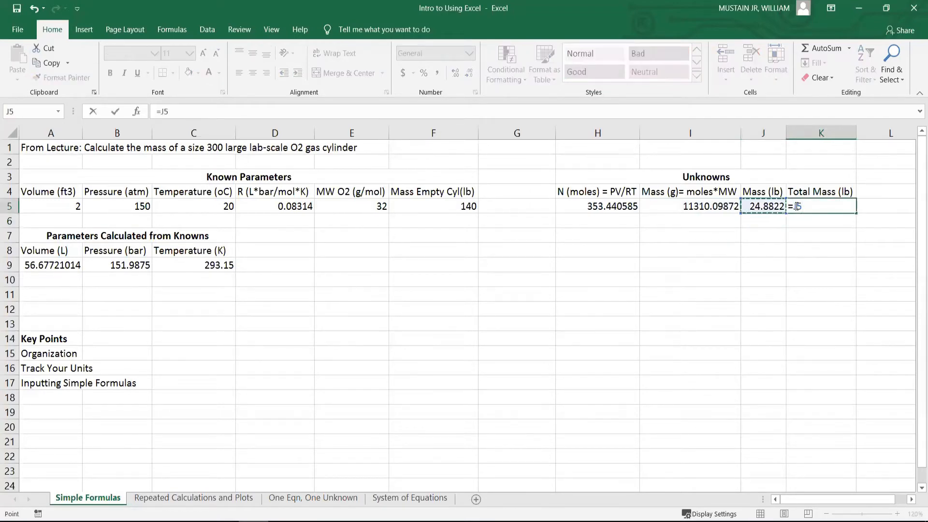
{"action": "type", "text": "+"}
{"action": "left_click", "coordinate": [432, 210]}
{"action": "key", "text": "Return"}
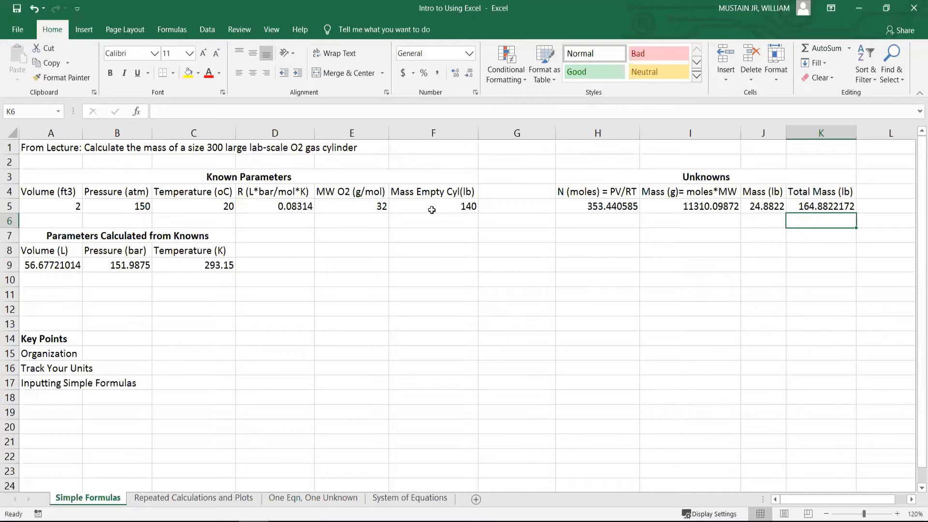
Open the Repeated Calculations and Plots sheet and inspect the known temperature and gas constant entries in A5 and B5.
{"action": "left_click", "coordinate": [188, 498]}
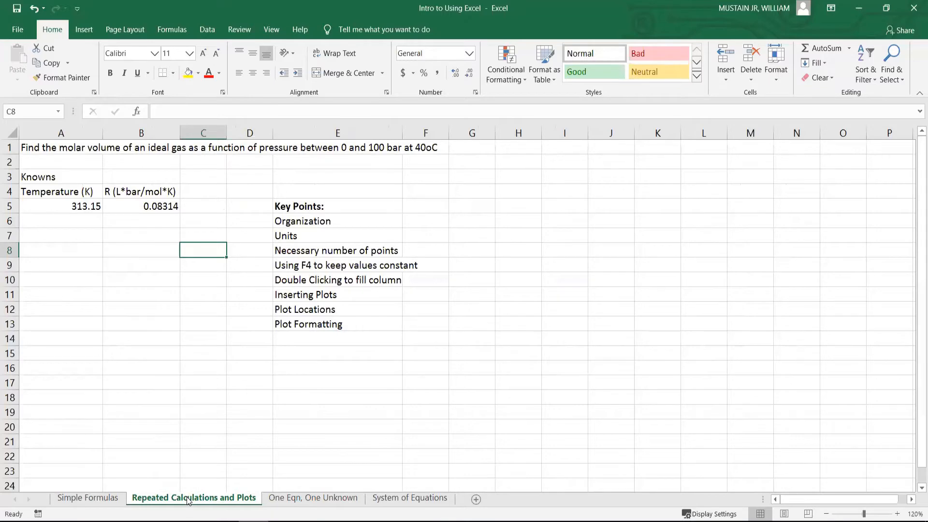
{"action": "key", "text": "Left"}
{"action": "key", "text": "Left"}
{"action": "key", "text": "Up"}
{"action": "key", "text": "Up"}
{"action": "key", "text": "Up"}
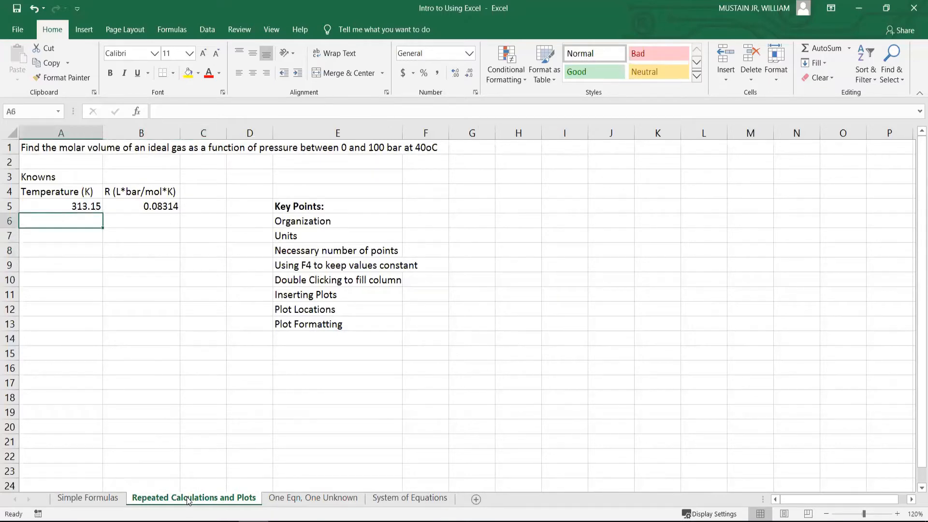
{"action": "key", "text": "Right"}
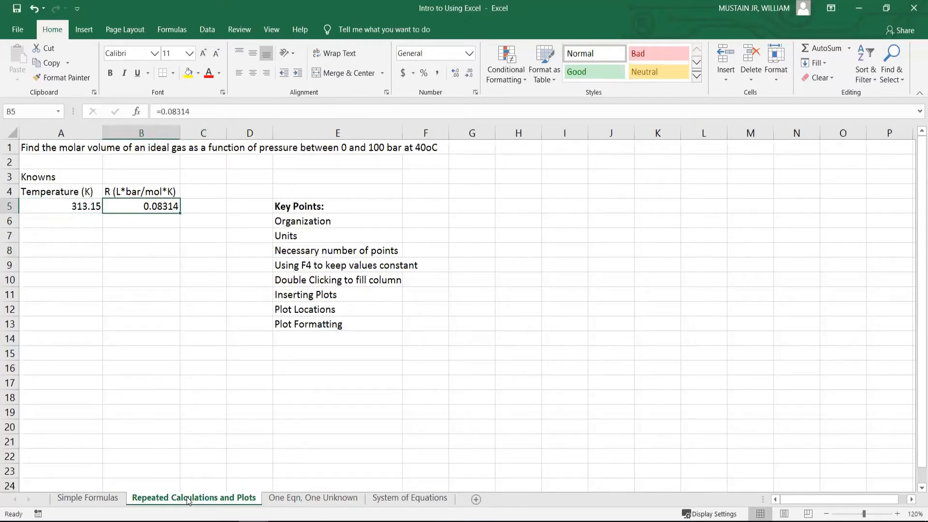
{"action": "key", "text": "Left"}
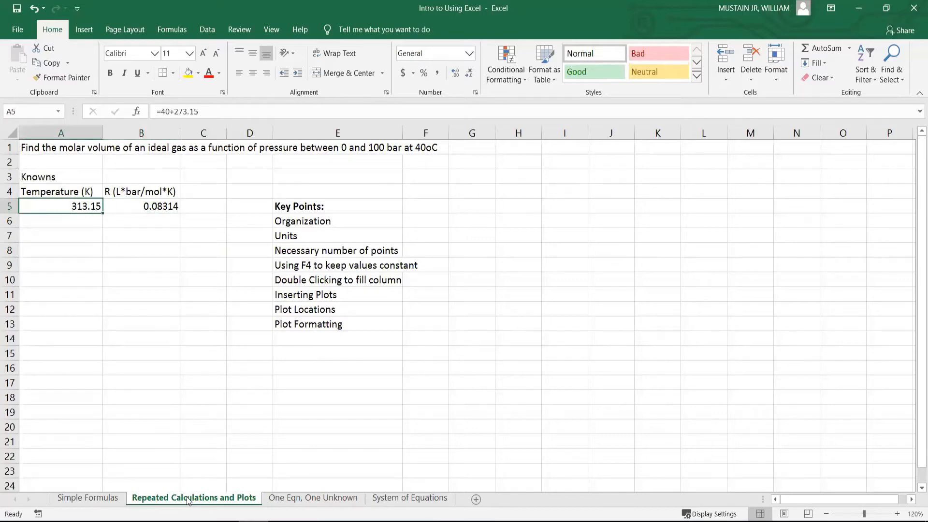
Enter the pressure column heading "P (bar)" in A7.
{"action": "key", "text": "Down"}
{"action": "key", "text": "Down"}
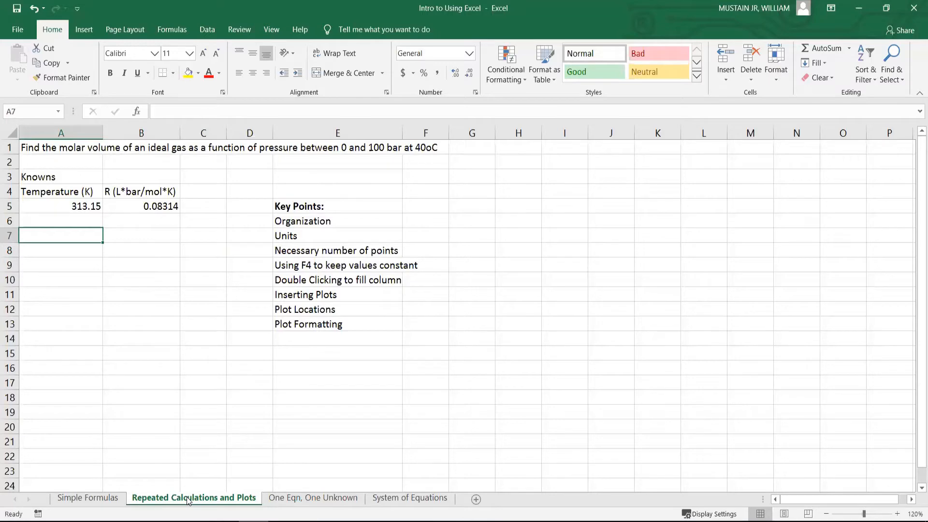
{"action": "type", "text": "P (bar)"}
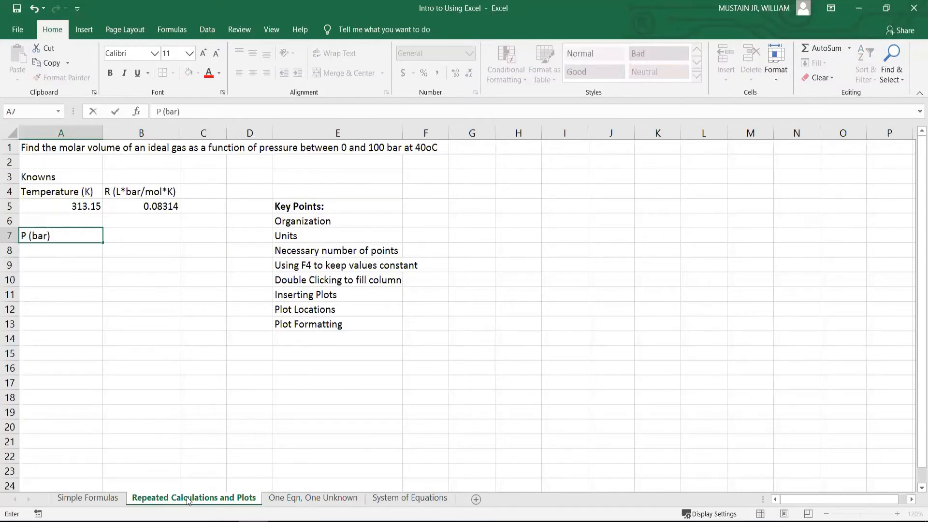
{"action": "key", "text": "Return"}
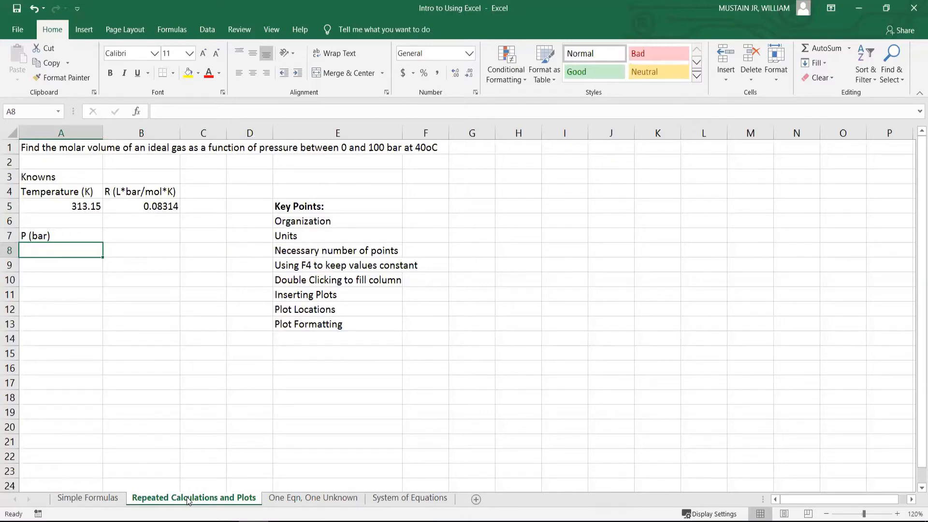
List the pressures 1, 2, 3, 4 and 5 in A8 to A12 below the pressure heading.
{"action": "type", "text": "1"}
{"action": "key", "text": "Return"}
{"action": "type", "text": "2"}
{"action": "key", "text": "Return"}
{"action": "type", "text": "3"}
{"action": "key", "text": "Return"}
{"action": "type", "text": "4"}
{"action": "key", "text": "Return"}
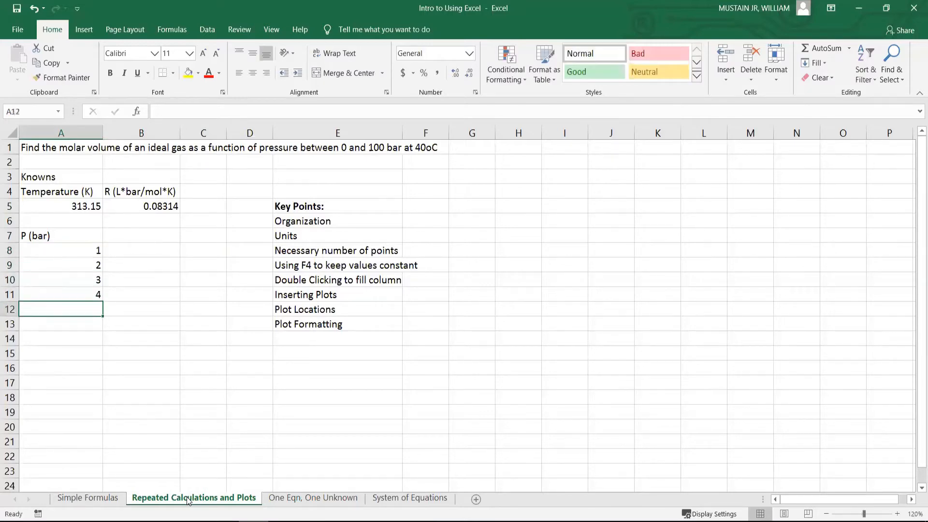
{"action": "type", "text": "5"}
{"action": "key", "text": "Return"}
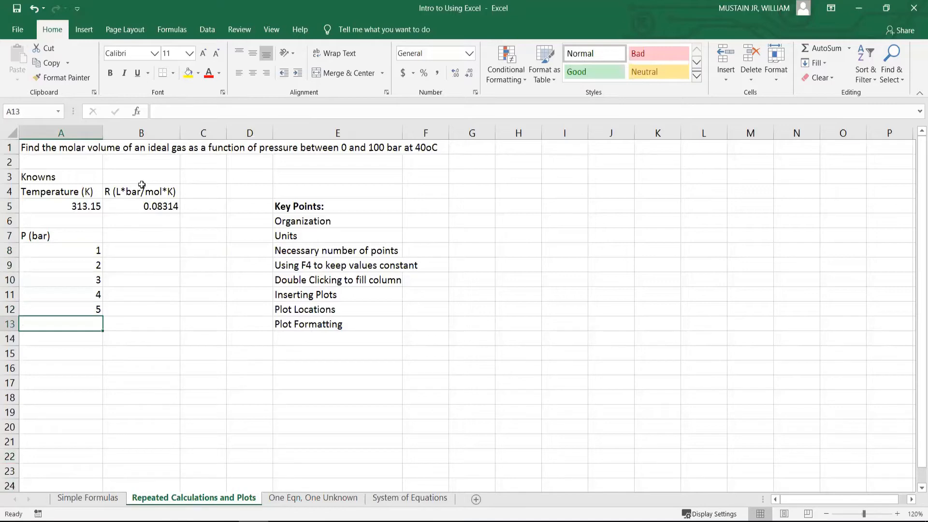
Enter the molar volume column heading "v (L/mol)" in B7.
{"action": "left_click", "coordinate": [128, 240]}
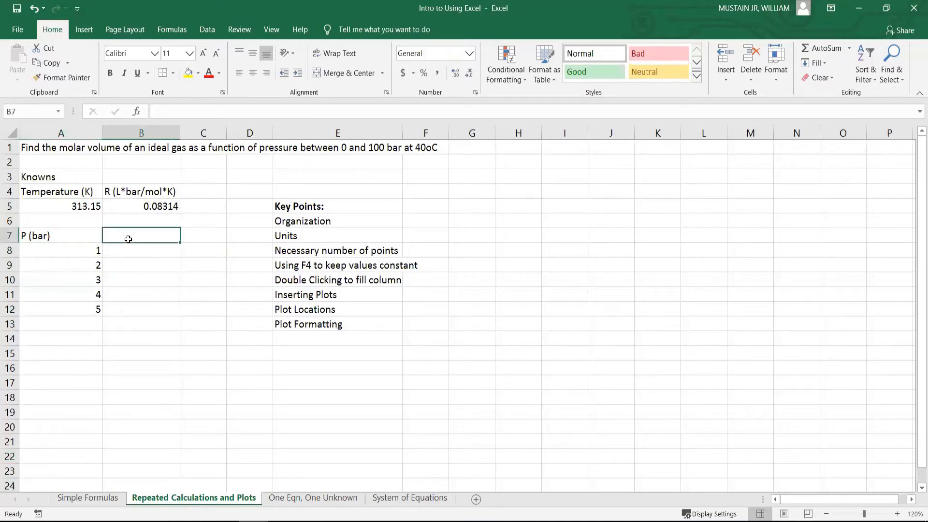
{"action": "type", "text": "v"}
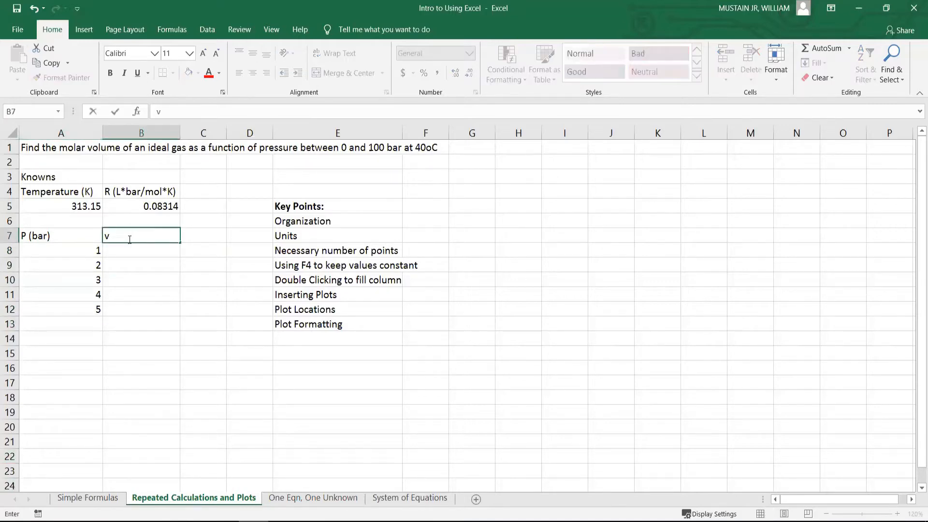
{"action": "type", "text": " (L/mol)"}
{"action": "key", "text": "Return"}
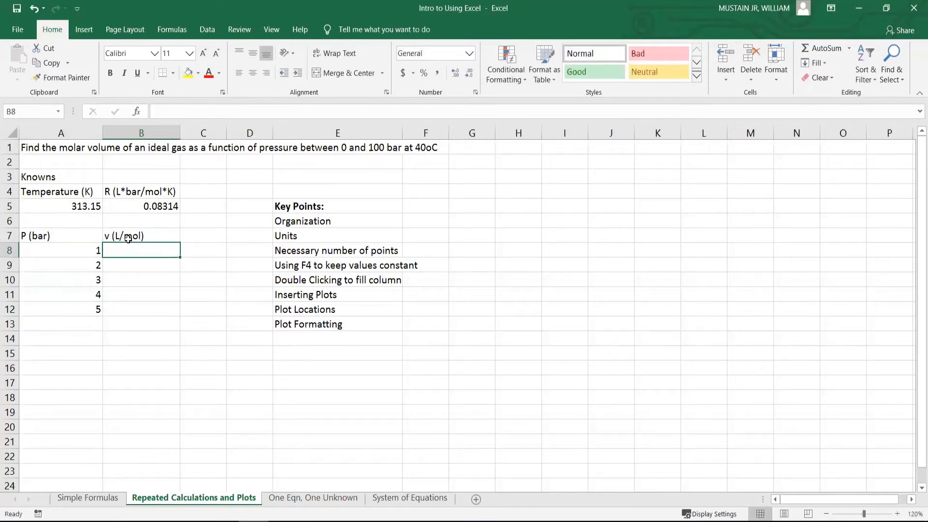
Extend the pressure series in column A from A8:A12 down to 100 bar in steps of 1.
{"action": "left_click", "coordinate": [82, 251]}
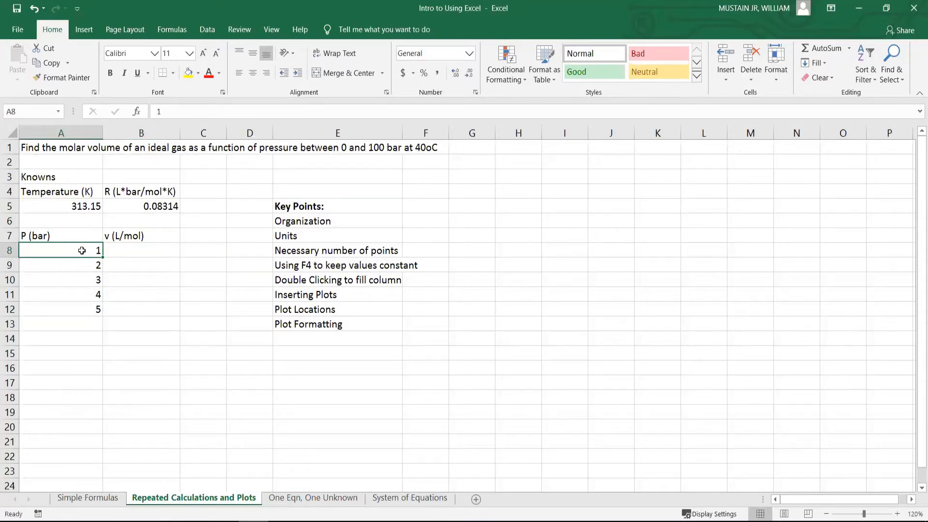
{"action": "left_click_drag", "start_coordinate": [81, 250], "coordinate": [74, 307]}
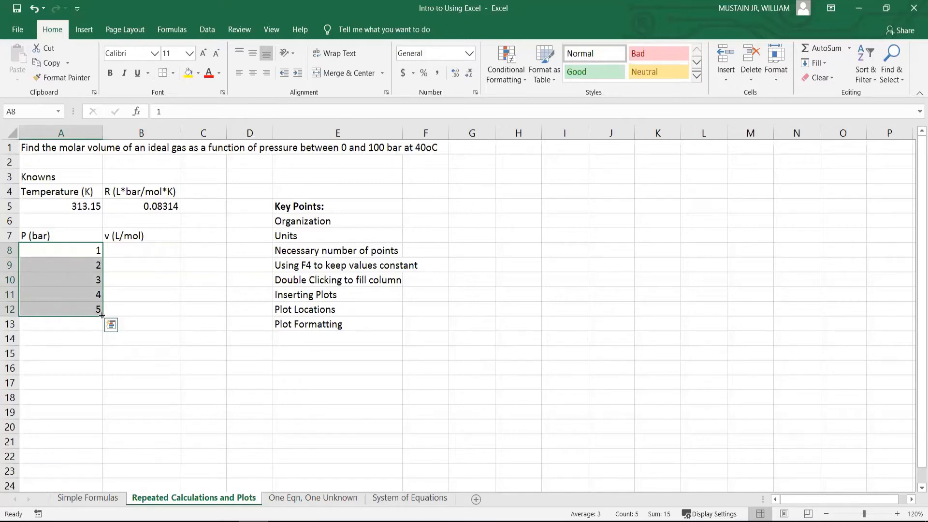
{"action": "left_click_drag", "start_coordinate": [102, 315], "coordinate": [88, 354]}
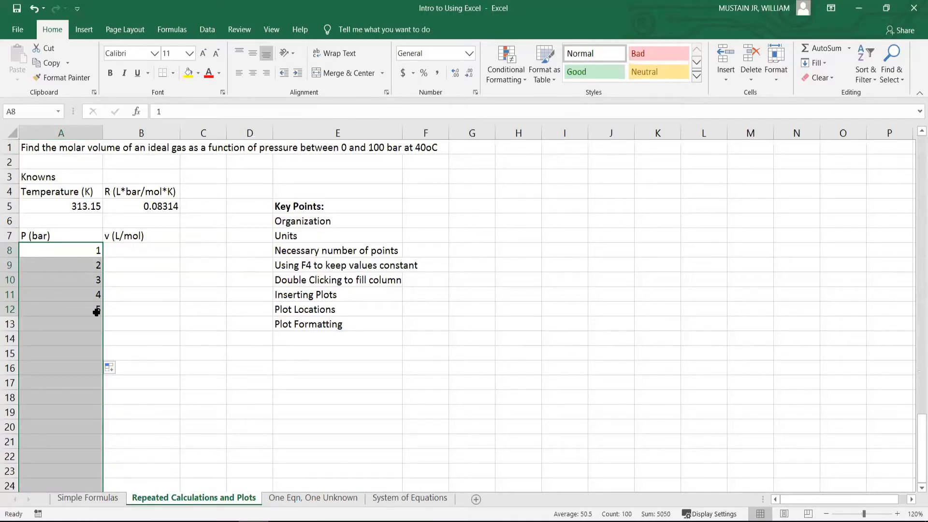
{"action": "scroll", "coordinate": [97, 312], "scroll_direction": "down", "scroll_amount": 3}
{"action": "scroll", "coordinate": [95, 312], "scroll_direction": "up", "scroll_amount": 3}
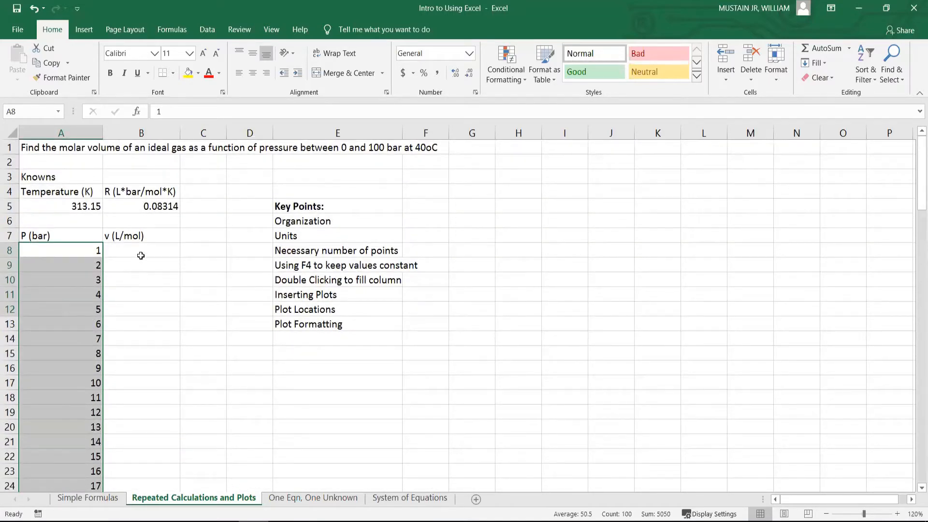
Calculate the first molar volume in B8 with the formula =B5*A5/A8.
{"action": "left_click", "coordinate": [141, 256]}
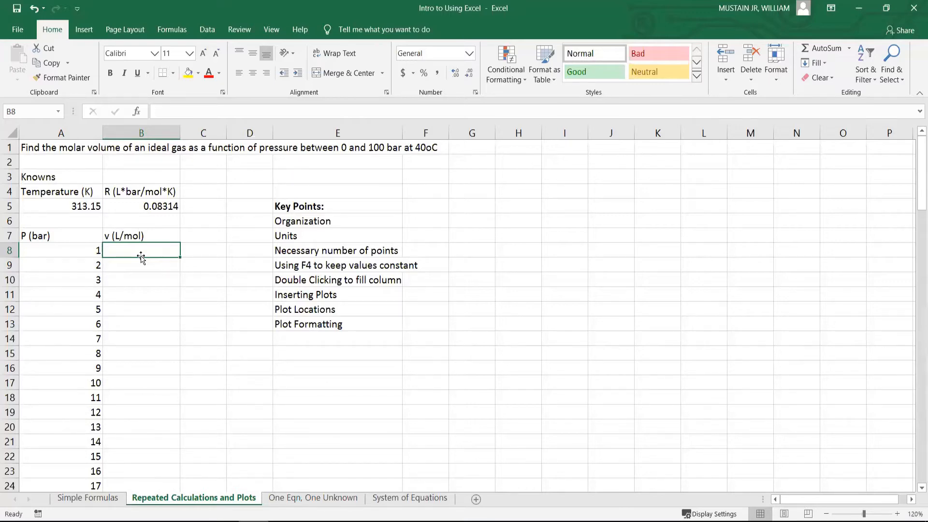
{"action": "type", "text": "="}
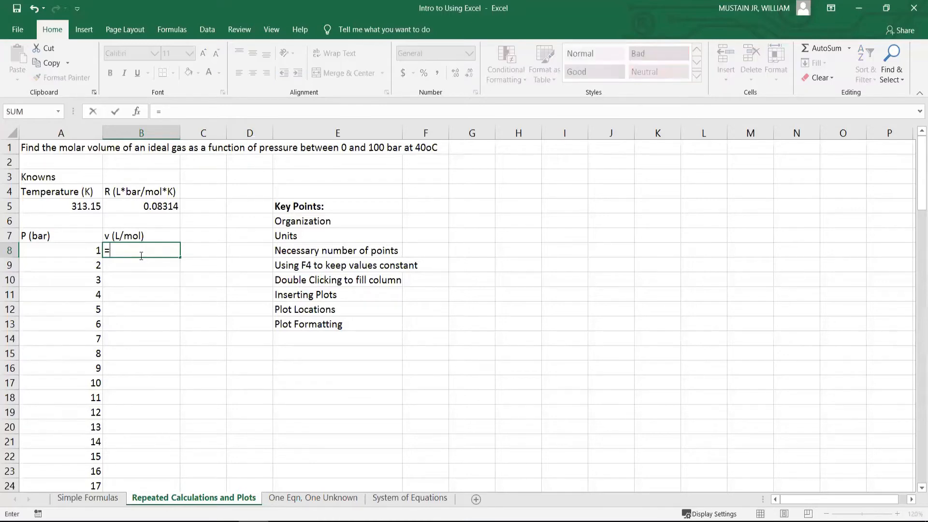
{"action": "key", "text": "Up"}
{"action": "key", "text": "Up"}
{"action": "key", "text": "Up"}
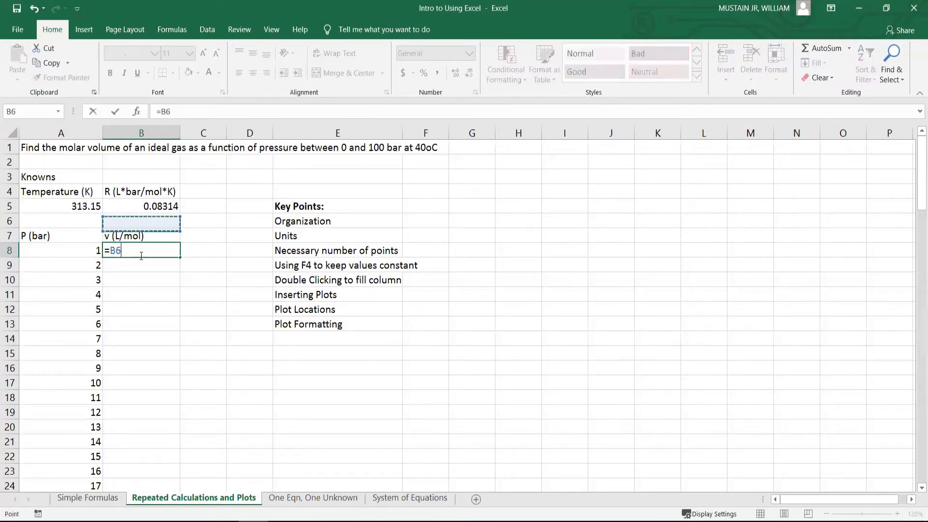
{"action": "type", "text": "*"}
{"action": "key", "text": "Left"}
{"action": "key", "text": "Up"}
{"action": "key", "text": "Up"}
{"action": "key", "text": "Up"}
{"action": "key", "text": "Up"}
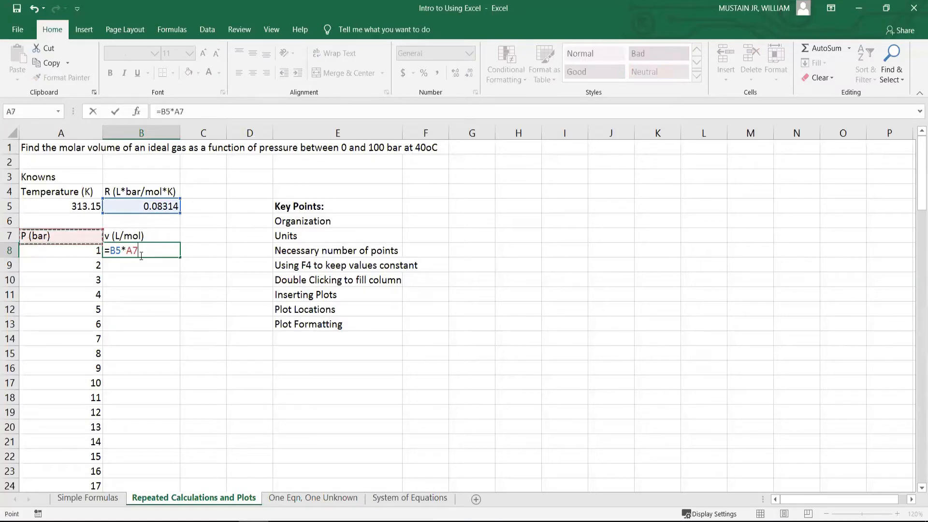
{"action": "key", "text": "Down"}
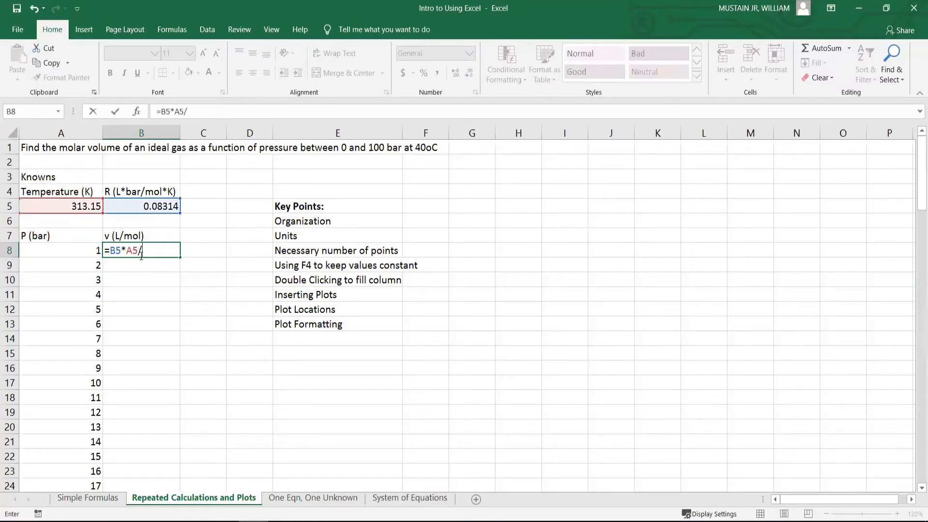
{"action": "key", "text": "F4"}
{"action": "key", "text": "Return"}
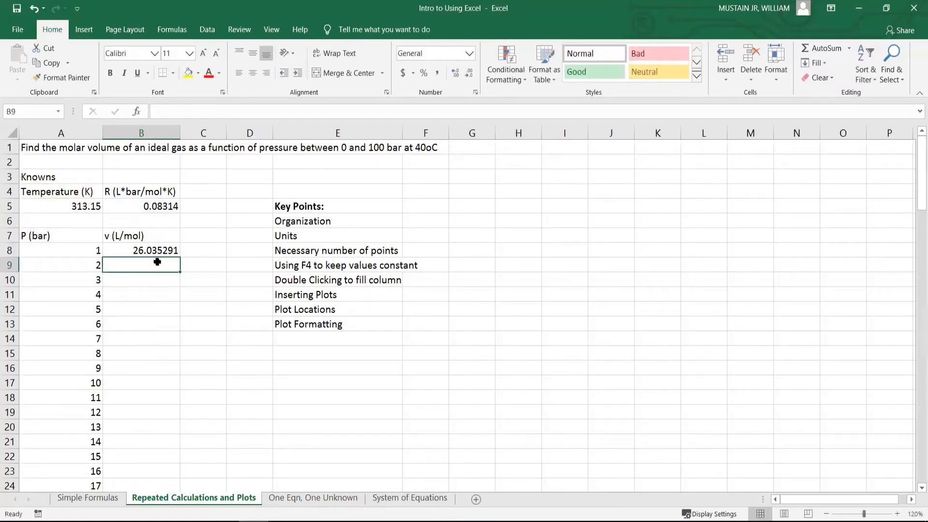
Try filling the B8 formula down the molar volume column, and undo the fill.
{"action": "left_click", "coordinate": [157, 248]}
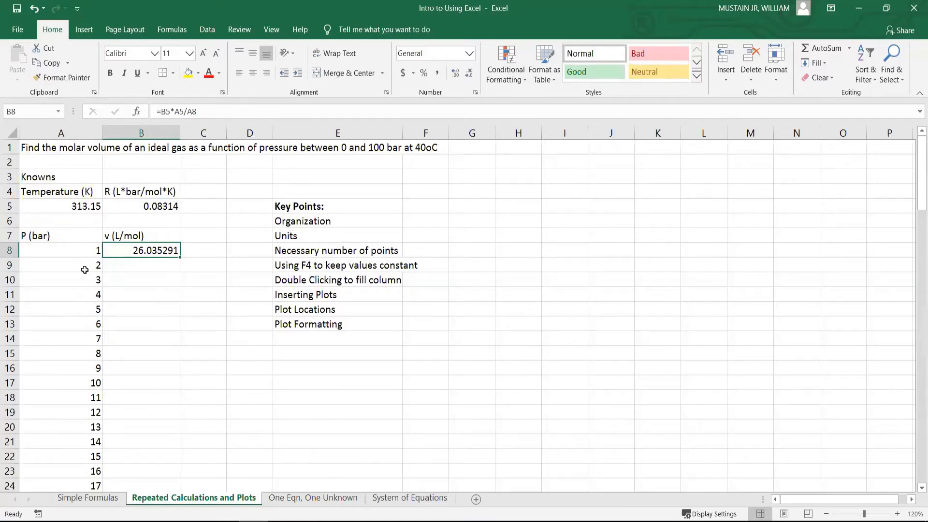
{"action": "double_click", "coordinate": [180, 256]}
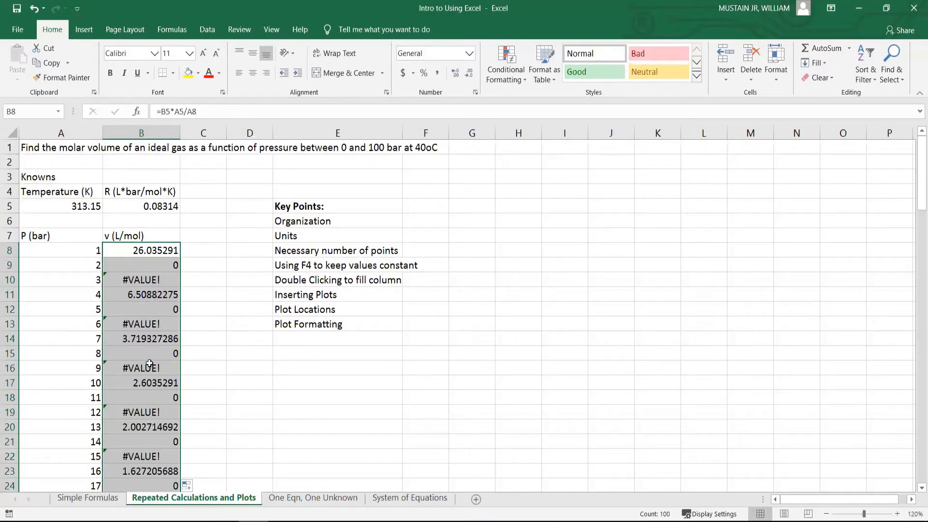
{"action": "key", "text": "ctrl+z"}
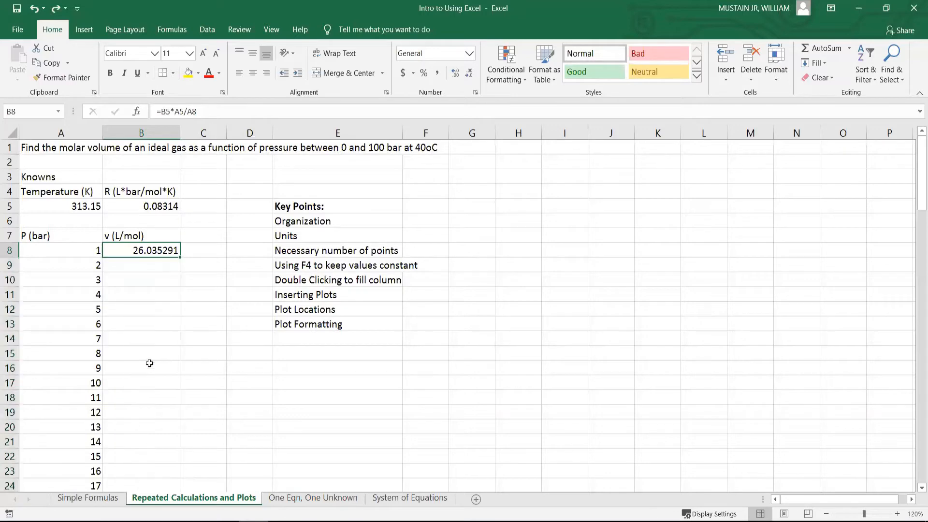
{"action": "left_click", "coordinate": [139, 337]}
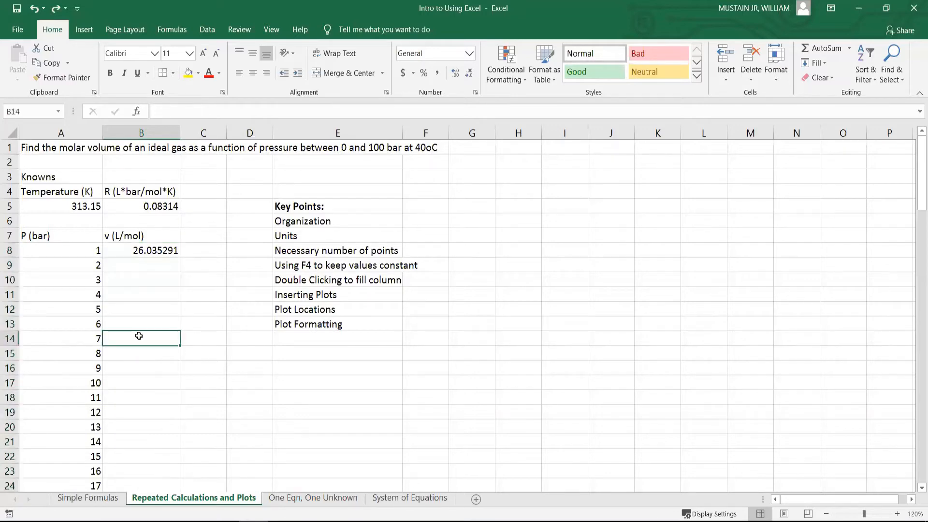
Redo the fill to examine how the cell references shift from B8 to B12, and undo it again.
{"action": "left_click", "coordinate": [143, 251]}
{"action": "key", "text": "ctrl+y"}
{"action": "left_click", "coordinate": [147, 264]}
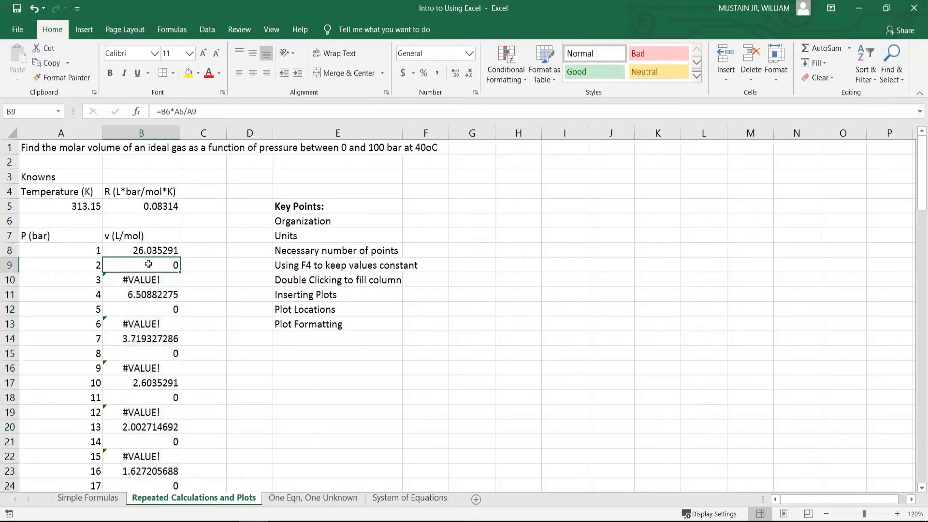
{"action": "key", "text": "Up"}
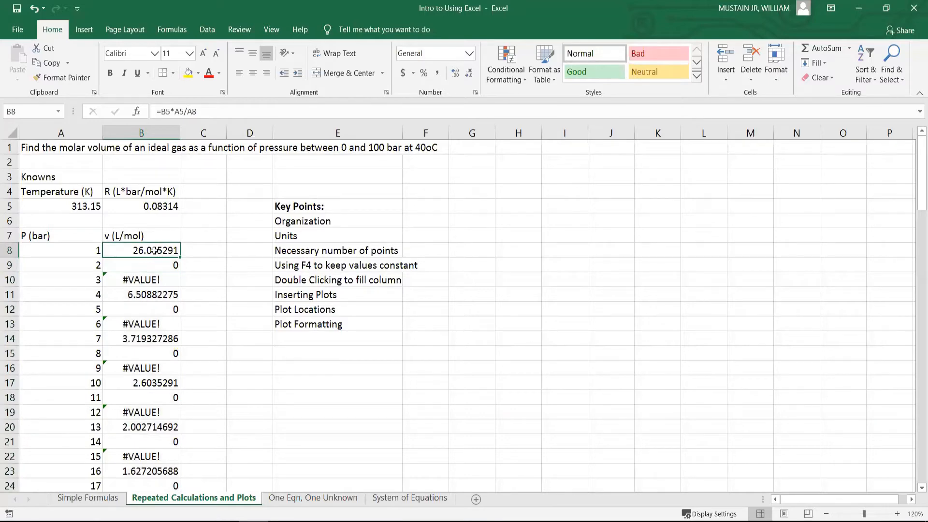
{"action": "key", "text": "Down"}
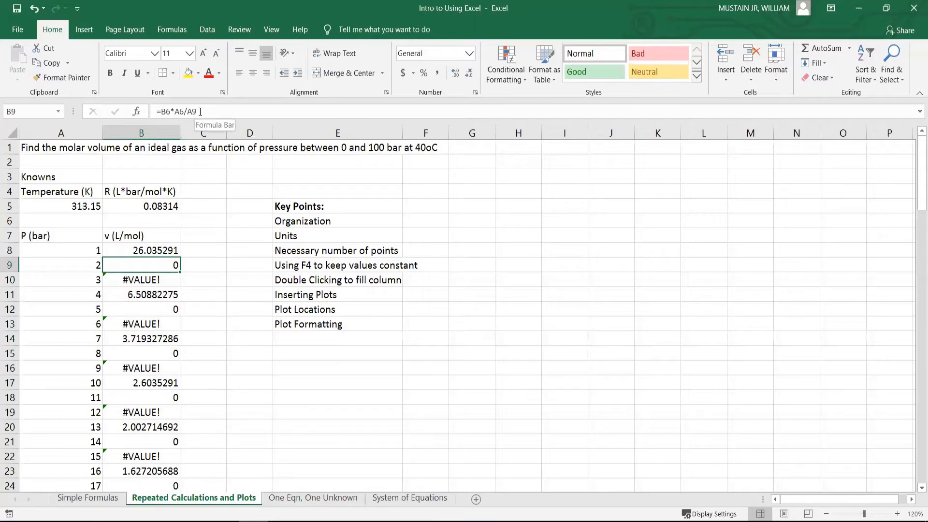
{"action": "key", "text": "Down"}
{"action": "key", "text": "Down"}
{"action": "key", "text": "Down"}
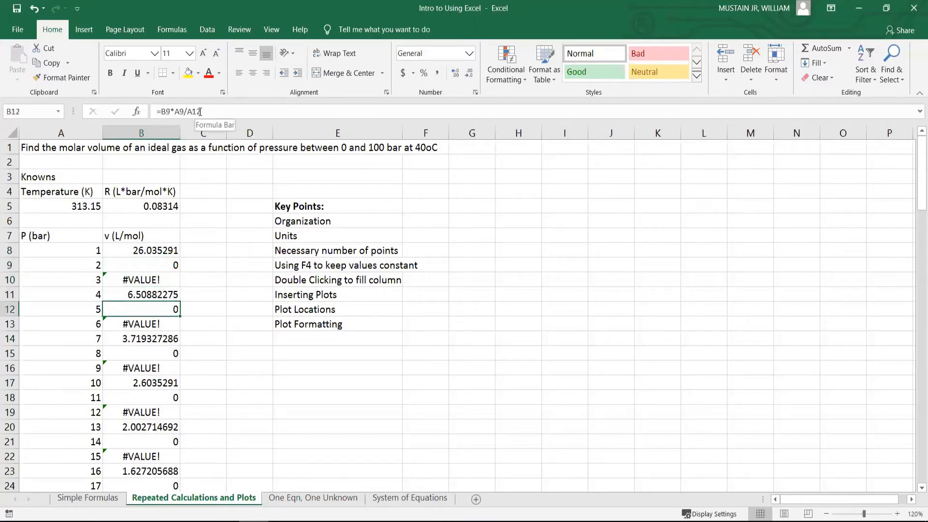
{"action": "key", "text": "Up"}
{"action": "key", "text": "Up"}
{"action": "key", "text": "Up"}
{"action": "key", "text": "Up"}
{"action": "key", "text": "ctrl+z"}
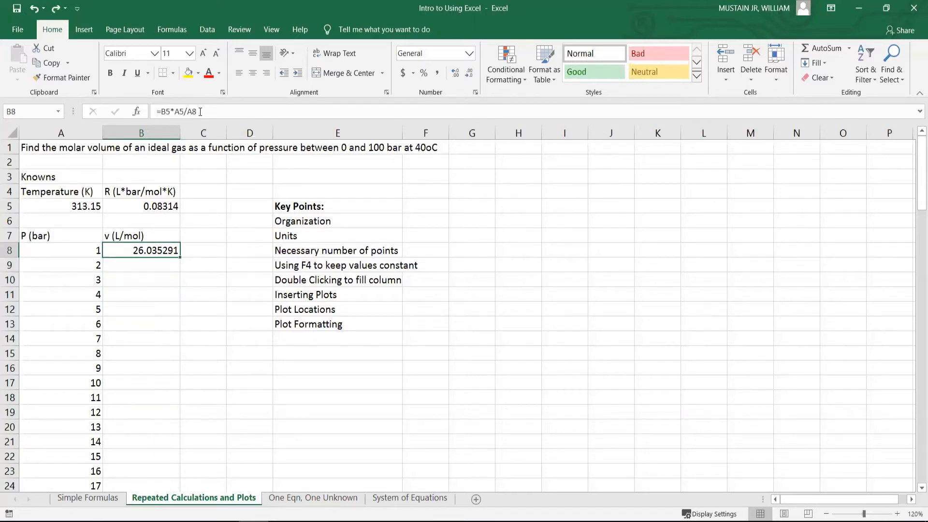
{"action": "left_click", "coordinate": [148, 295]}
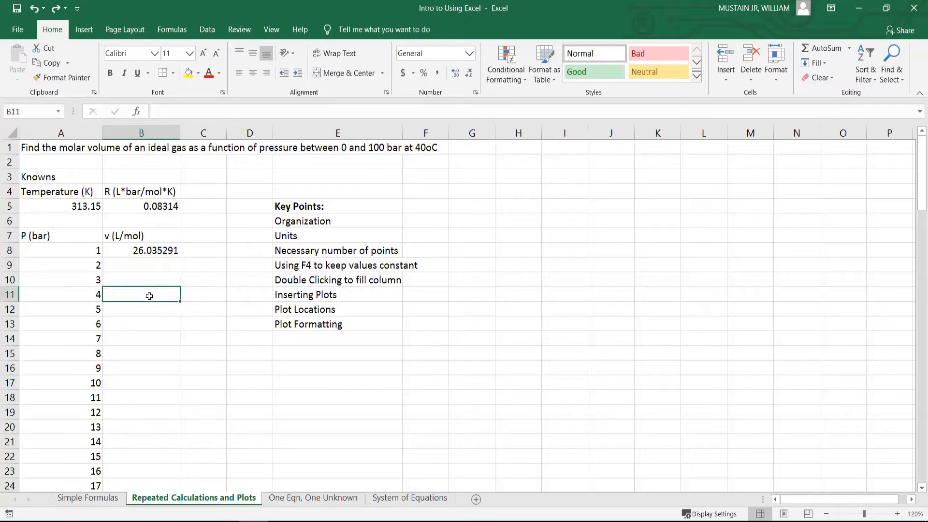
Make the gas constant and temperature references in B8 absolute, so the formula reads =$B$5*$A$5/A8.
{"action": "left_click", "coordinate": [139, 250]}
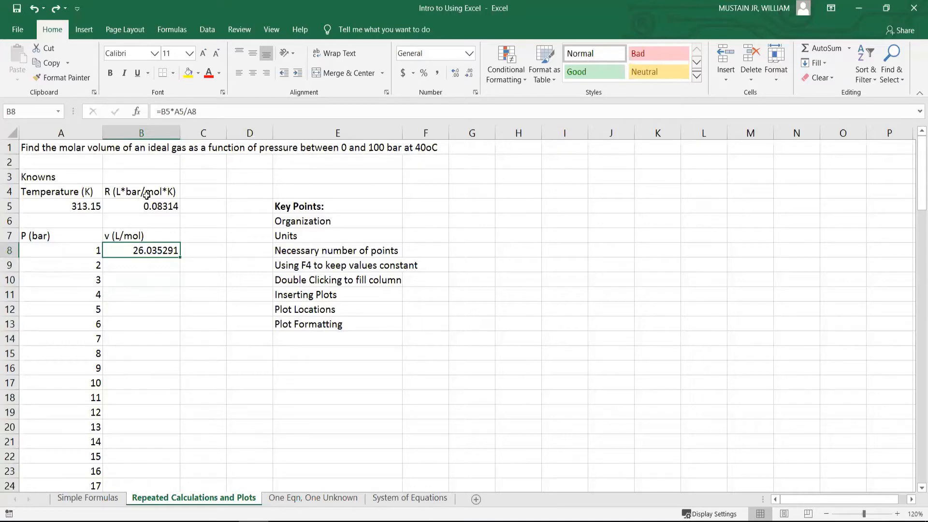
{"action": "left_click", "coordinate": [166, 112]}
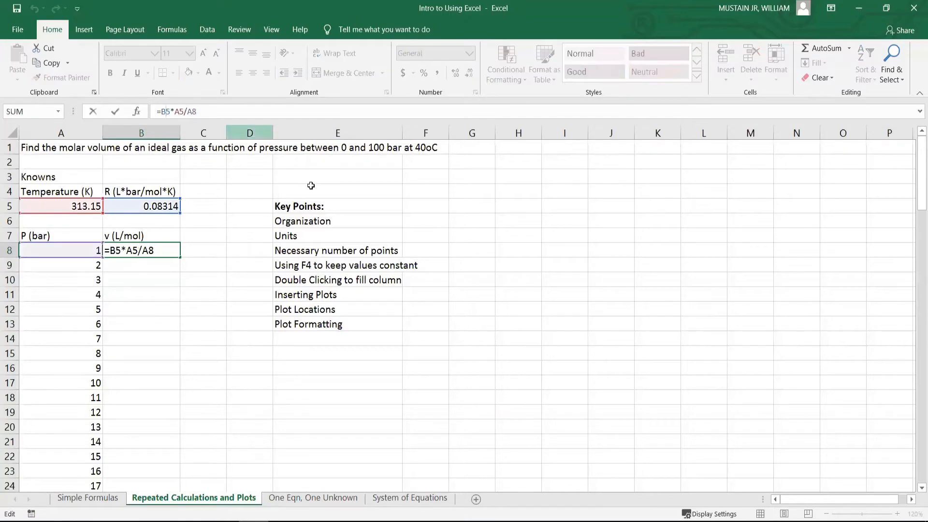
{"action": "key", "text": "F4"}
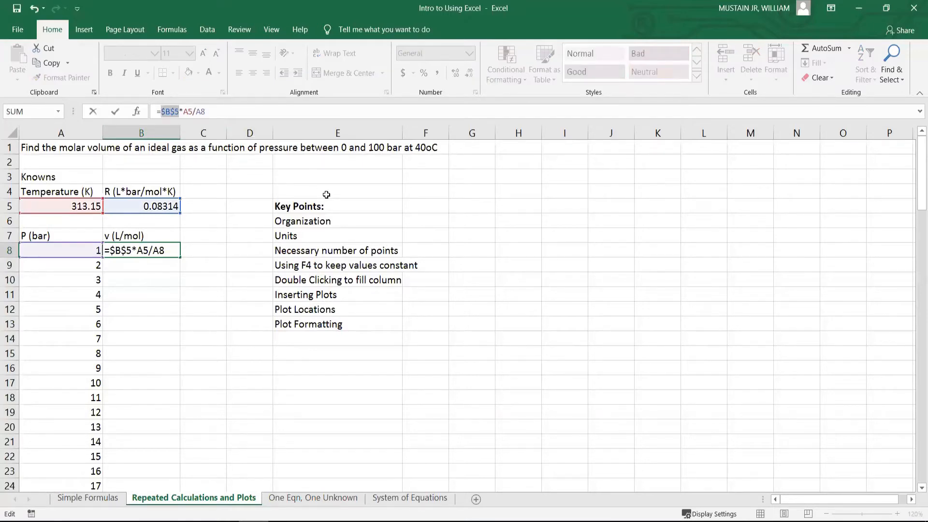
{"action": "left_click", "coordinate": [184, 111]}
{"action": "type", "text": "$B"}
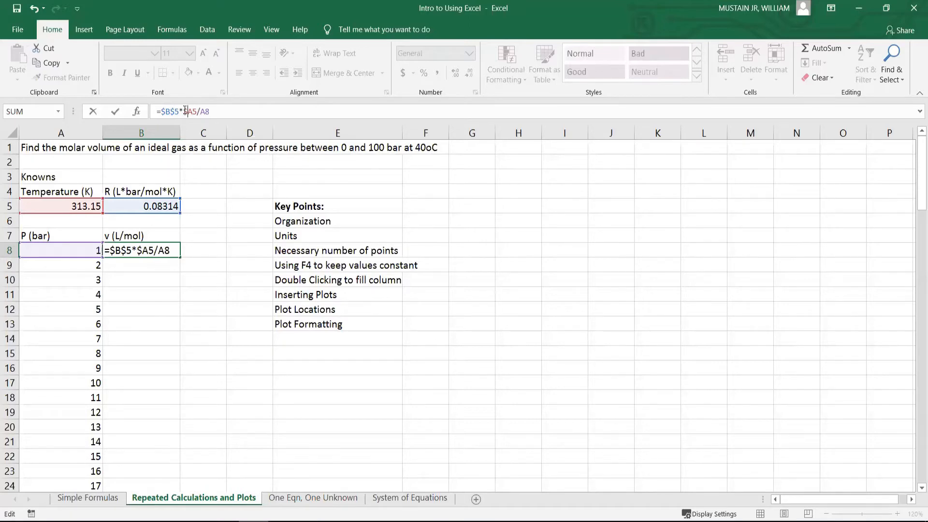
{"action": "type", "text": "$"}
{"action": "key", "text": "Return"}
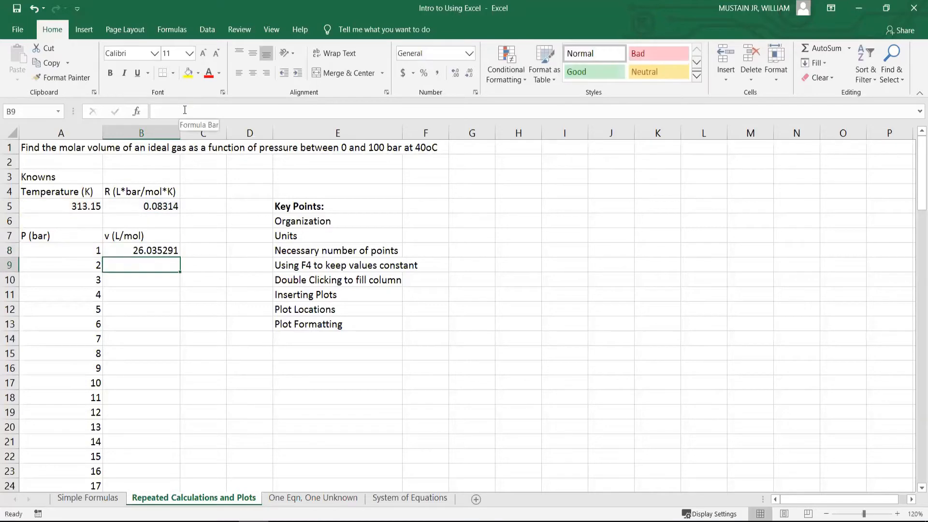
Check the absolute references in B8 and fill its formula down the molar volume column beside all listed pressures.
{"action": "key", "text": "Up"}
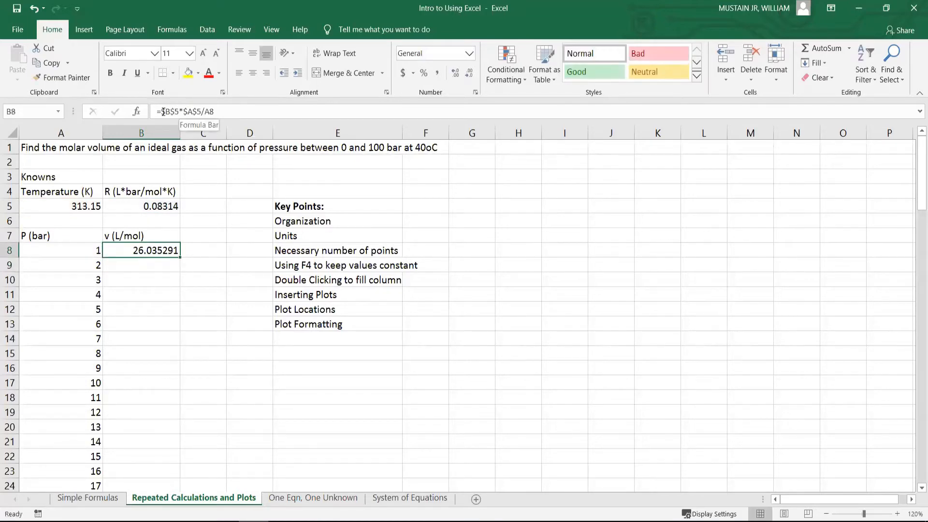
{"action": "left_click", "coordinate": [173, 115]}
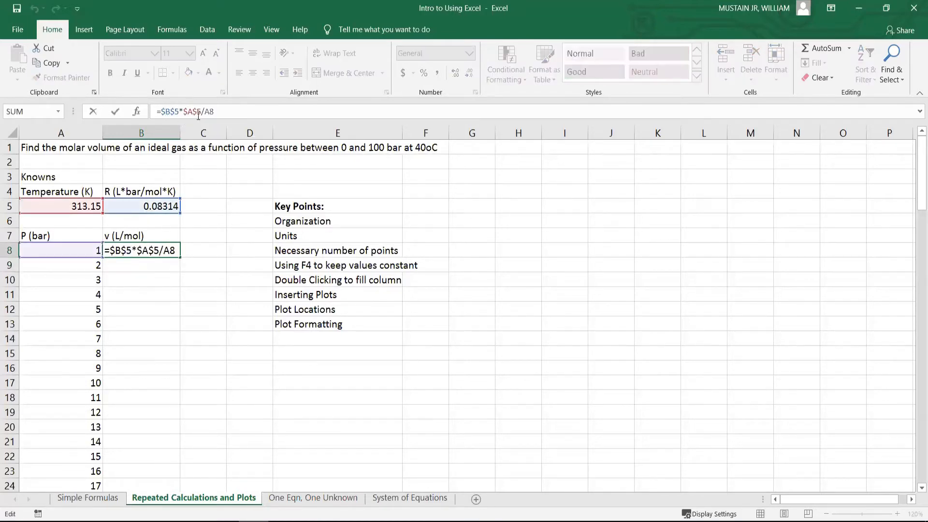
{"action": "key", "text": "Return"}
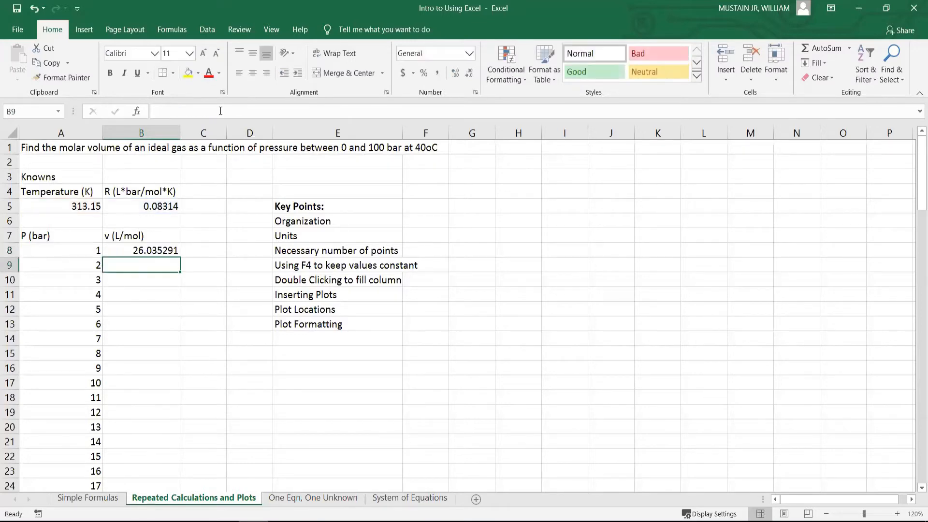
{"action": "key", "text": "Up"}
{"action": "double_click", "coordinate": [180, 256]}
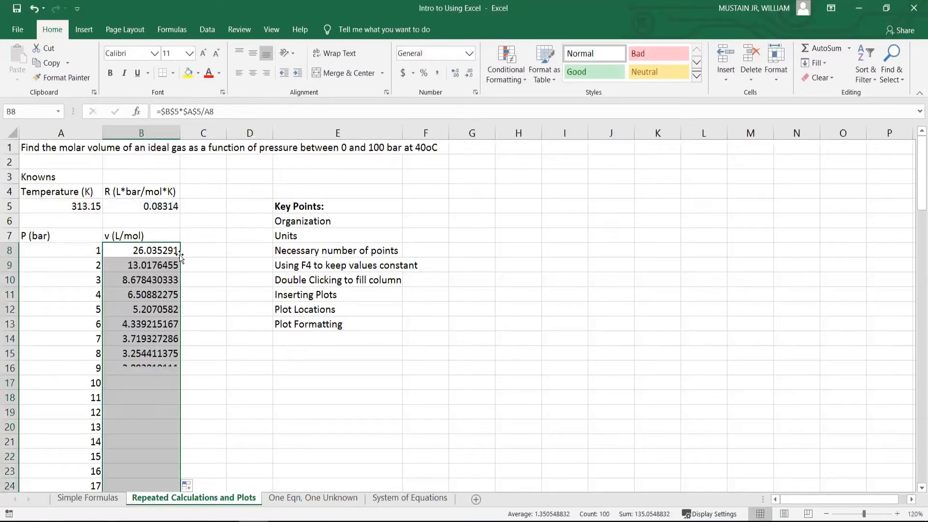
Examine the filled formulas from B8 down to B16 to compare their fixed and changing cell references.
{"action": "left_click", "coordinate": [165, 262]}
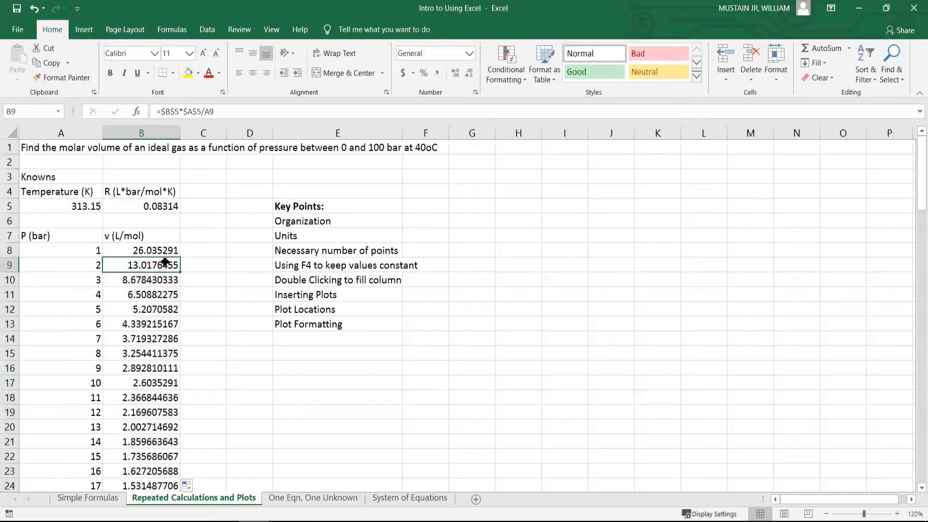
{"action": "key", "text": "Up"}
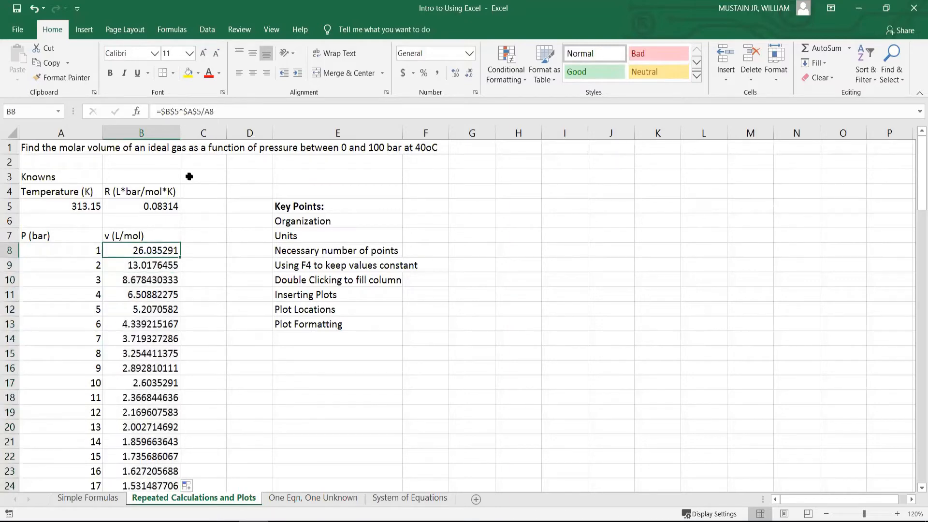
{"action": "key", "text": "Down"}
{"action": "key", "text": "Down"}
{"action": "key", "text": "Down"}
{"action": "key", "text": "Down"}
{"action": "key", "text": "Down"}
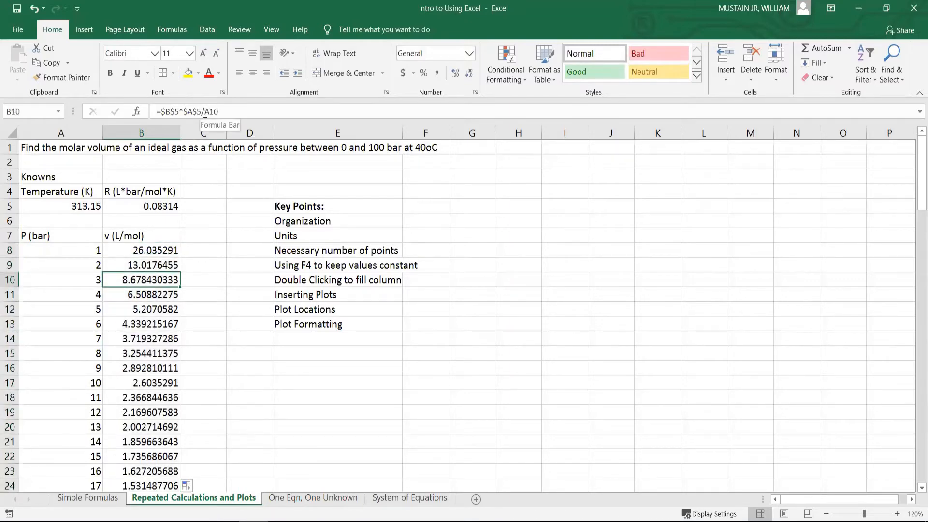
{"action": "key", "text": "Down"}
{"action": "key", "text": "Down"}
{"action": "key", "text": "Down"}
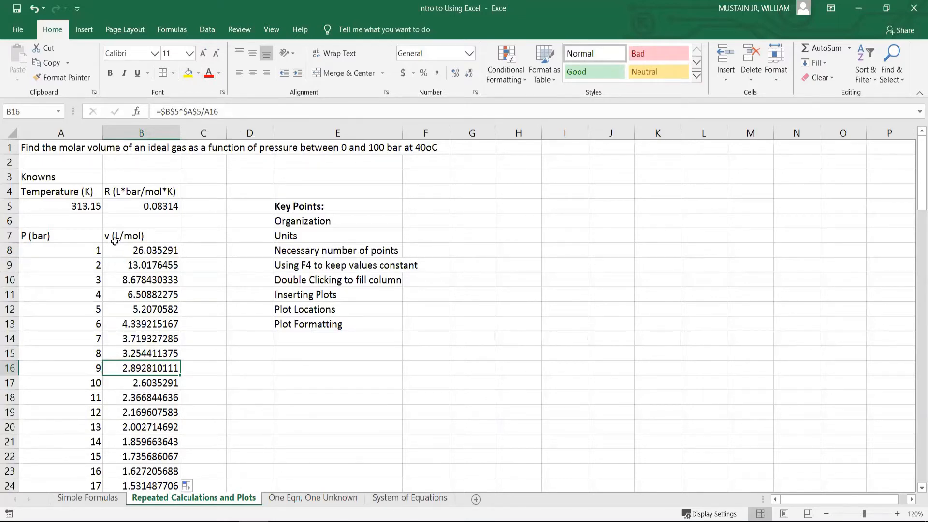
Examine the formula in B8 to check which cell references are held fixed.
{"action": "left_click", "coordinate": [139, 246]}
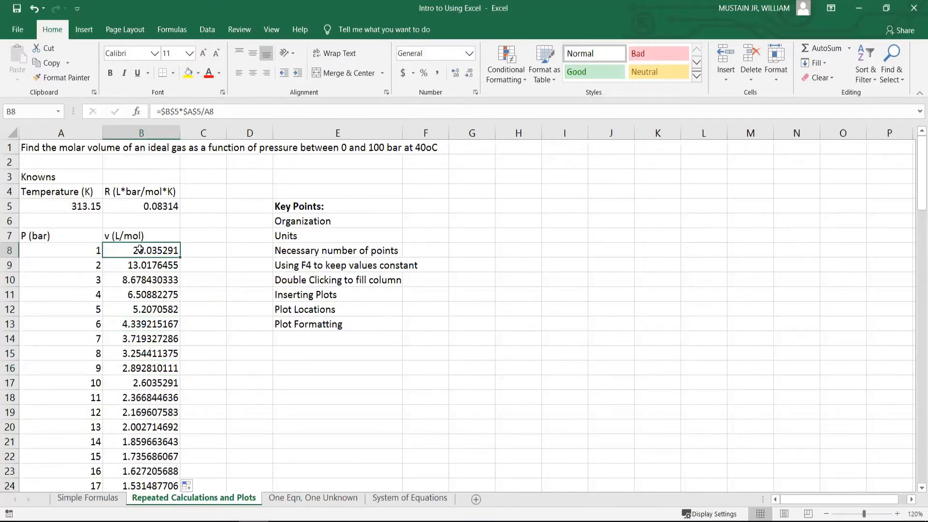
{"action": "left_click", "coordinate": [172, 107]}
{"action": "left_click", "coordinate": [196, 111]}
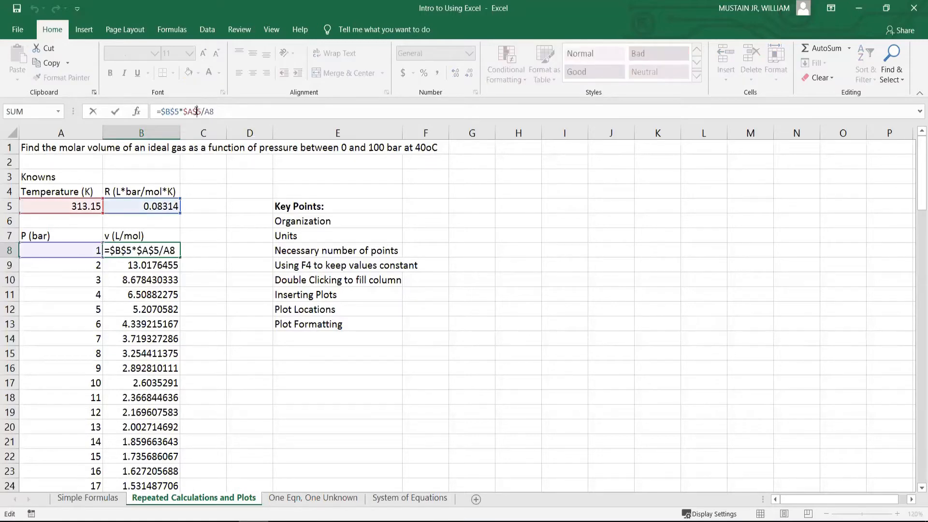
{"action": "key", "text": "Return"}
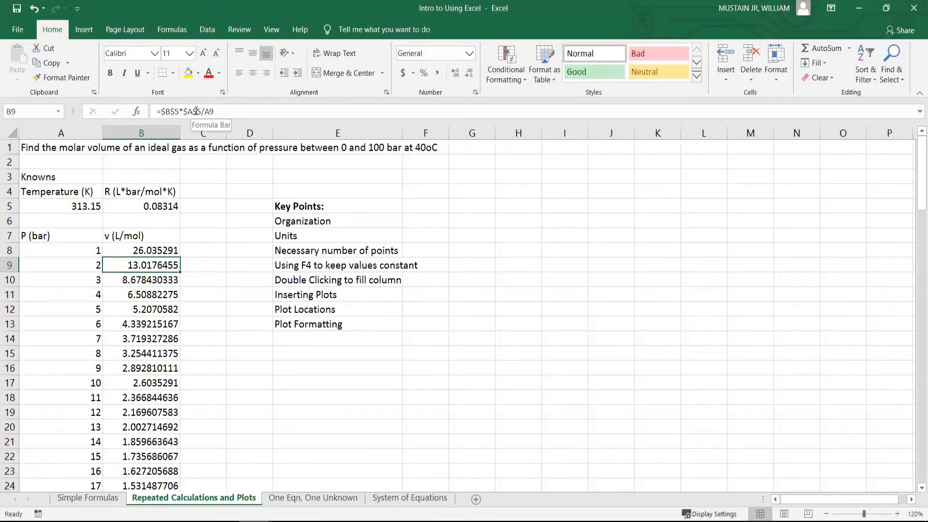
Insert a markers-only scatter chart from the pressure and molar volume data in A8:B107.
{"action": "scroll", "coordinate": [121, 286], "scroll_direction": "down", "scroll_amount": 6}
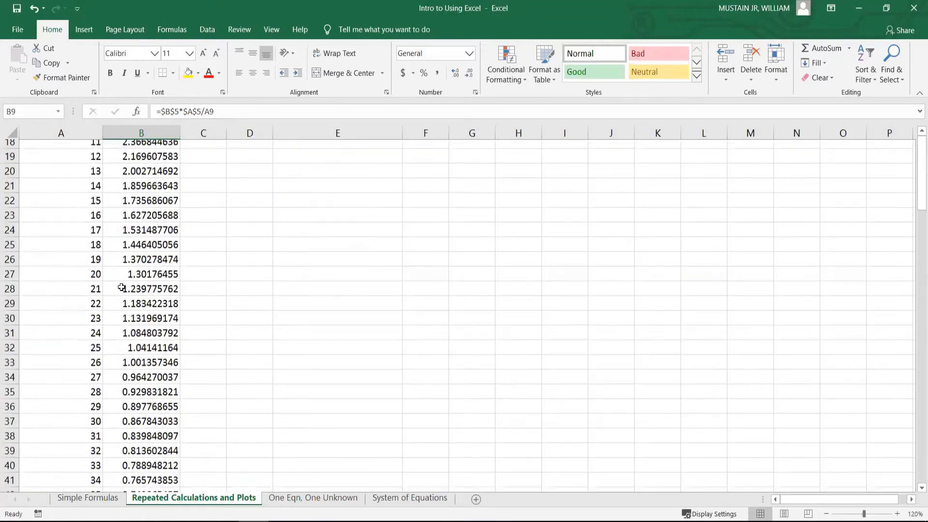
{"action": "scroll", "coordinate": [121, 289], "scroll_direction": "down", "scroll_amount": 20}
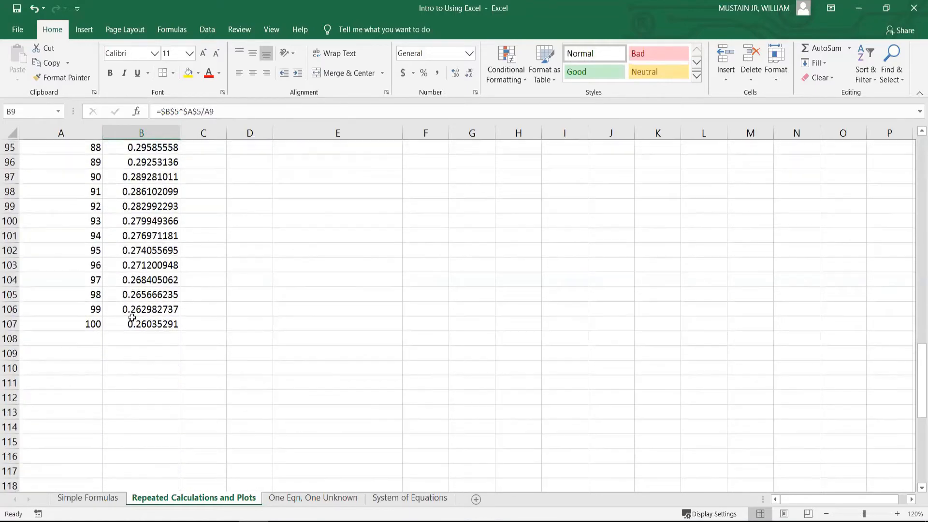
{"action": "left_click_drag", "start_coordinate": [131, 318], "coordinate": [81, 217]}
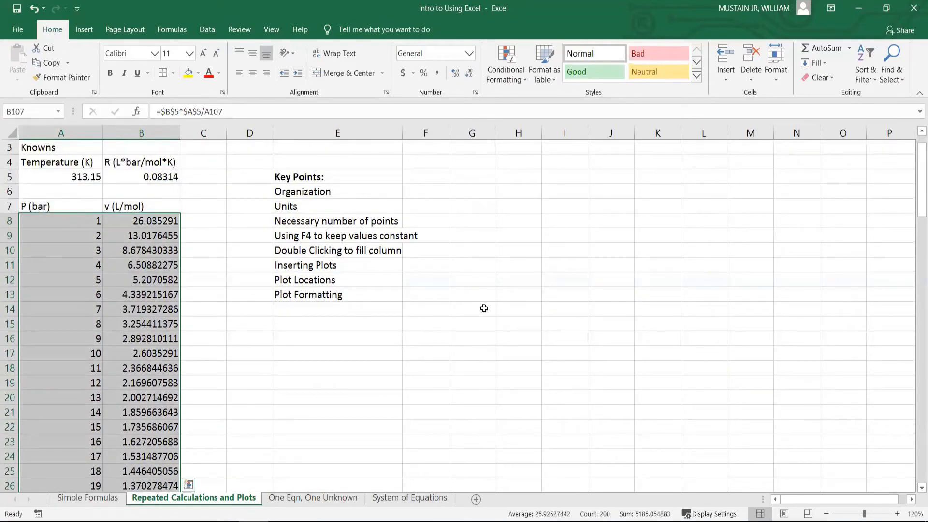
{"action": "left_click", "coordinate": [128, 32]}
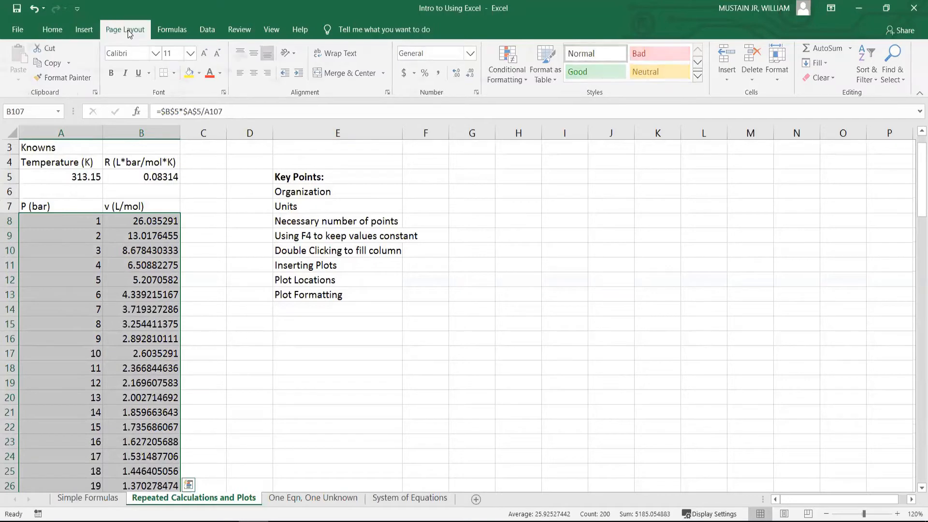
{"action": "left_click", "coordinate": [193, 28]}
{"action": "left_click", "coordinate": [84, 31]}
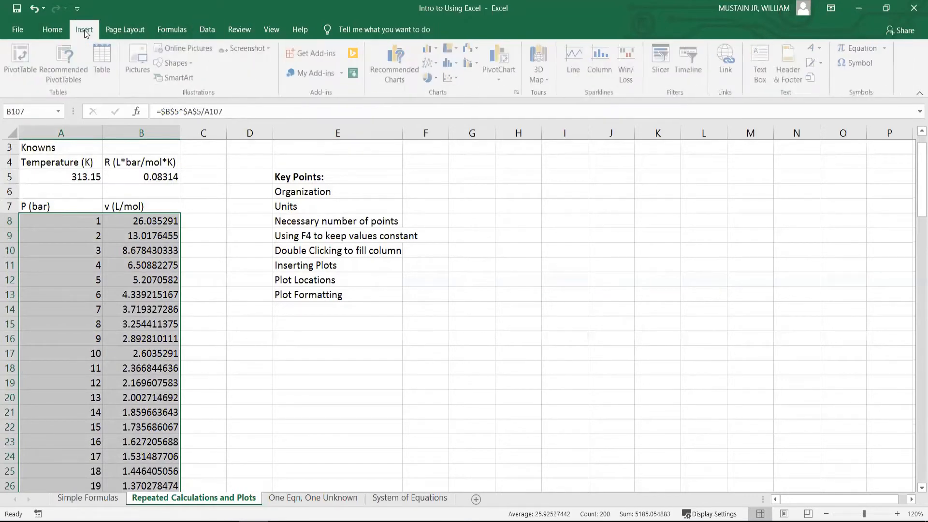
{"action": "left_click", "coordinate": [454, 78]}
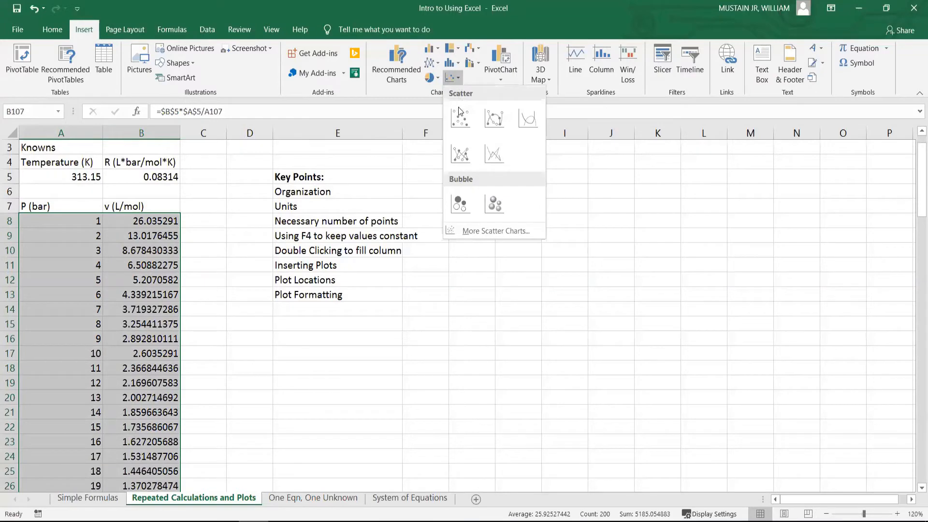
{"action": "left_click", "coordinate": [460, 115]}
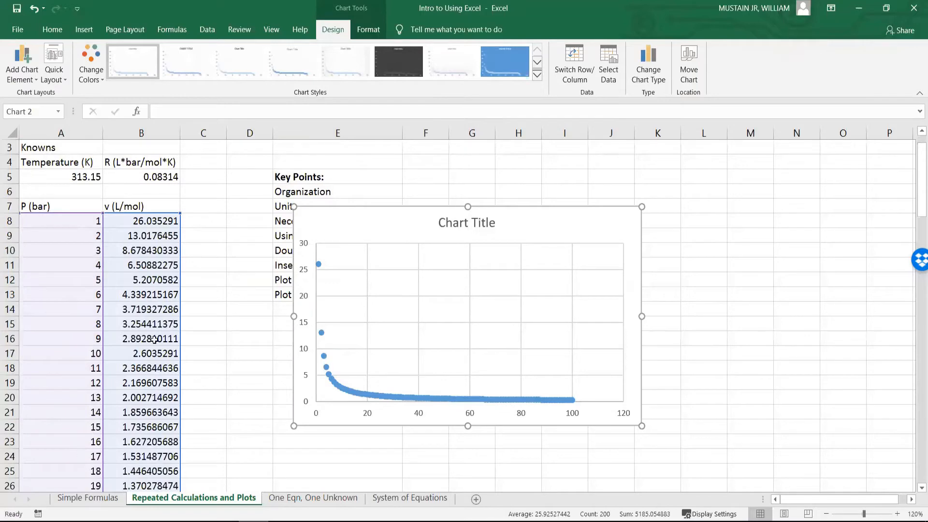
Look at the Simple Formulas and System of Equations sheets, and return to the Repeated Calculations and Plots sheet.
{"action": "left_click", "coordinate": [95, 500]}
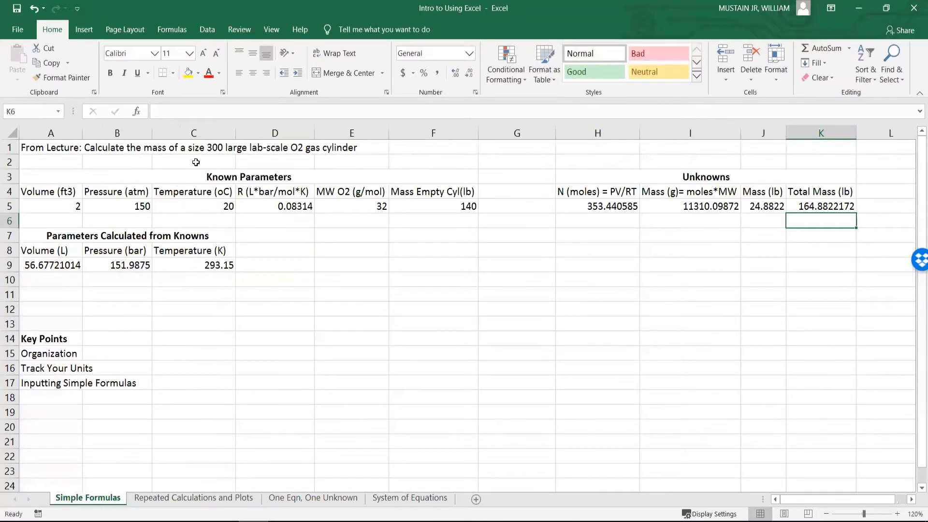
{"action": "left_click", "coordinate": [392, 499]}
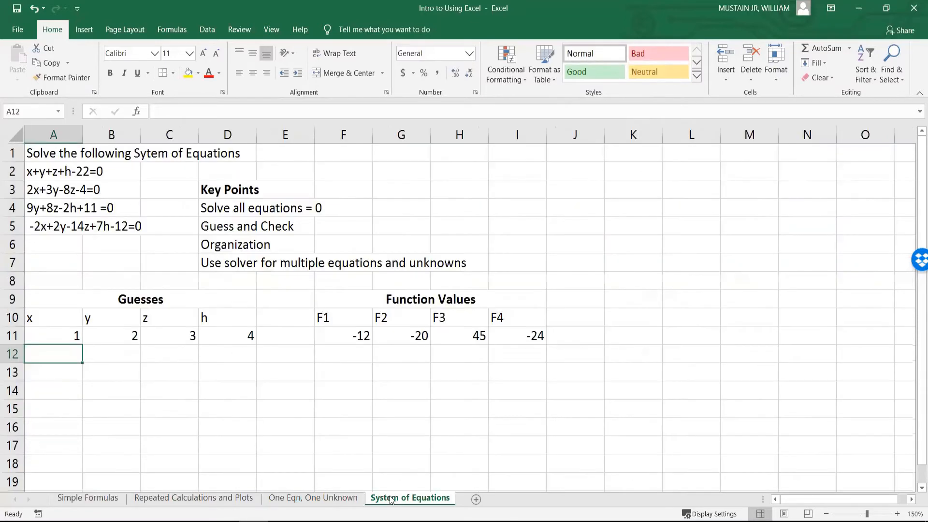
{"action": "left_click", "coordinate": [99, 503]}
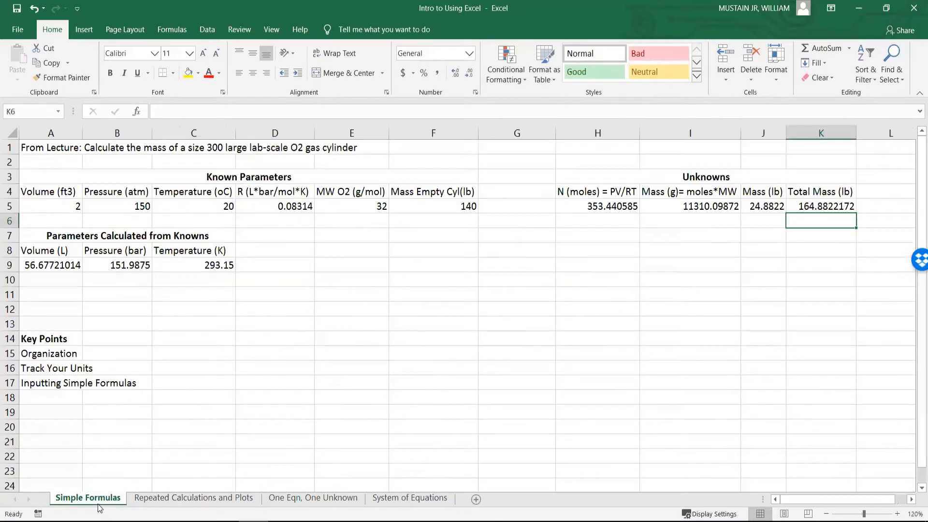
{"action": "left_click", "coordinate": [141, 503]}
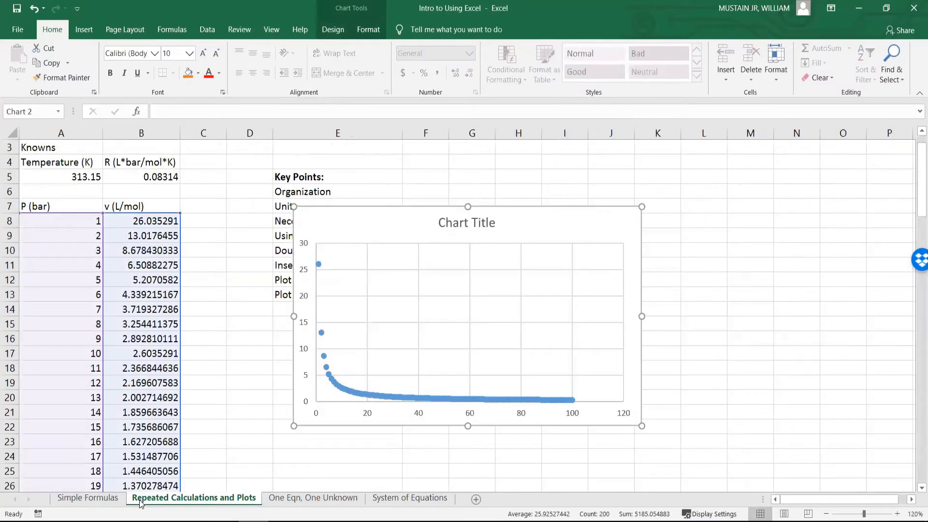
Move the scatter chart to its own new sheet named Plot 1.
{"action": "right_click", "coordinate": [378, 230]}
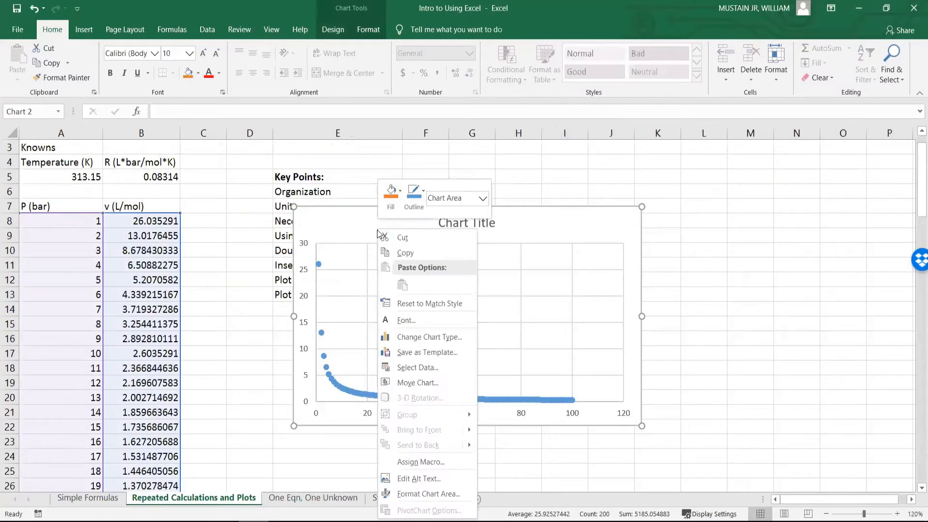
{"action": "right_click", "coordinate": [344, 218]}
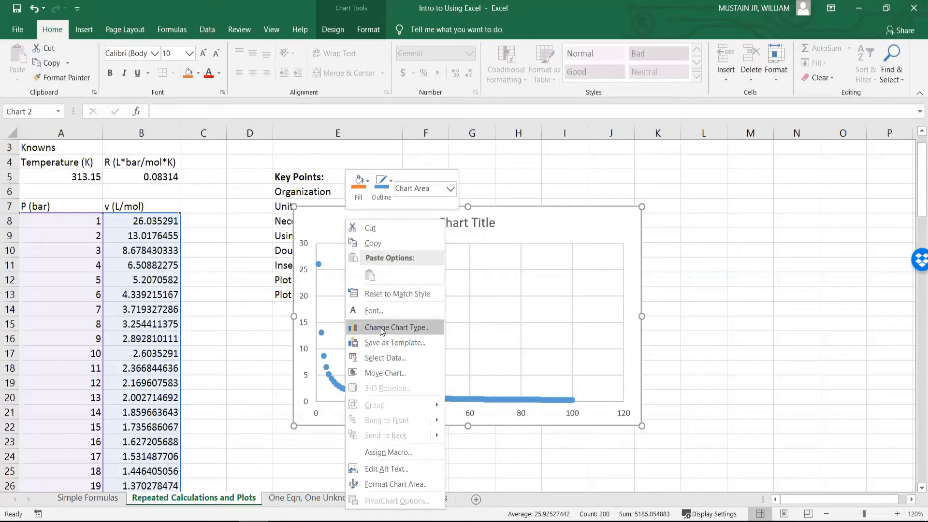
{"action": "left_click", "coordinate": [380, 373]}
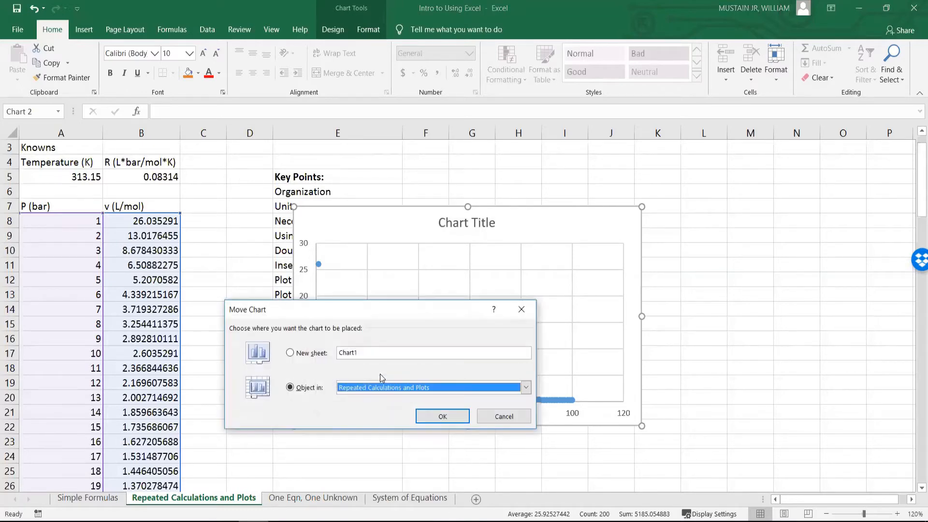
{"action": "left_click", "coordinate": [308, 353]}
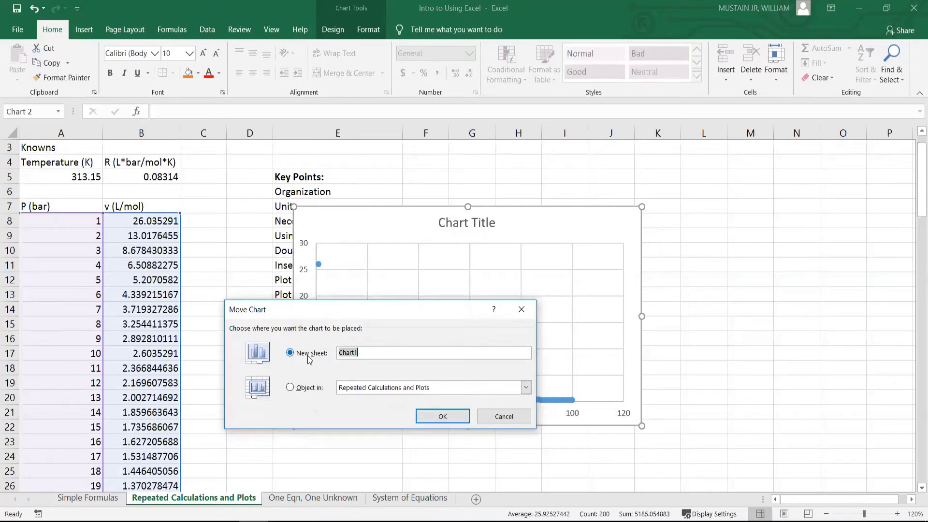
{"action": "type", "text": "Plot 1"}
{"action": "left_click", "coordinate": [434, 419]}
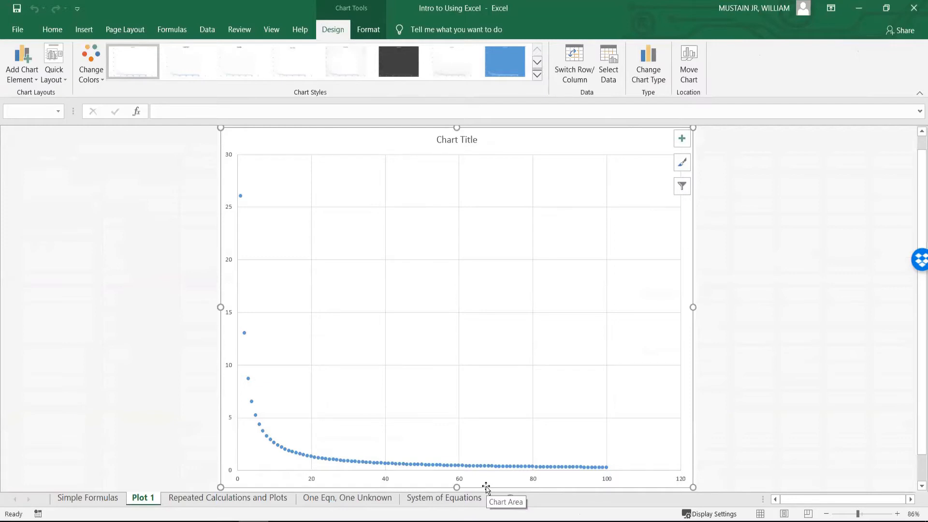
Create a copy of the Plot 1 chart sheet placed before Plot 1, and return to the original.
{"action": "right_click", "coordinate": [145, 500]}
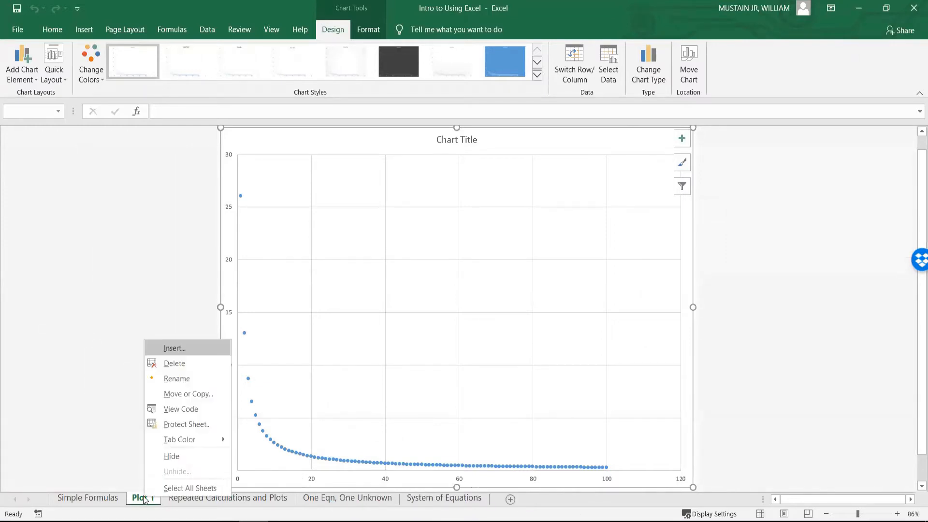
{"action": "left_click", "coordinate": [187, 392]}
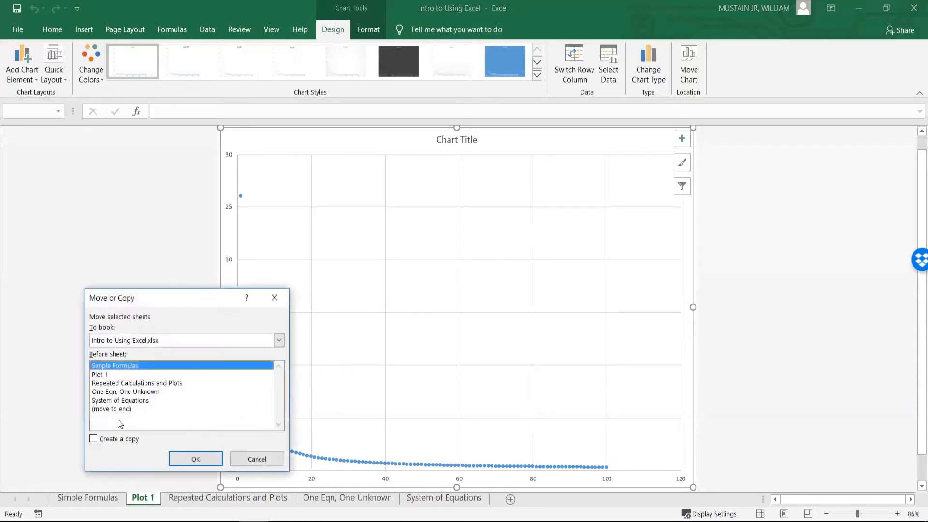
{"action": "left_click", "coordinate": [119, 441]}
{"action": "left_click", "coordinate": [120, 375]}
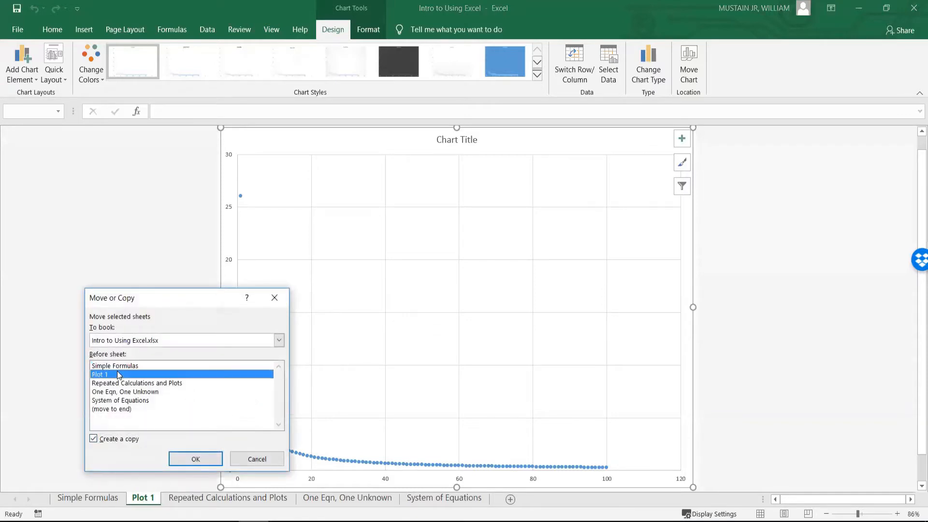
{"action": "left_click", "coordinate": [184, 456]}
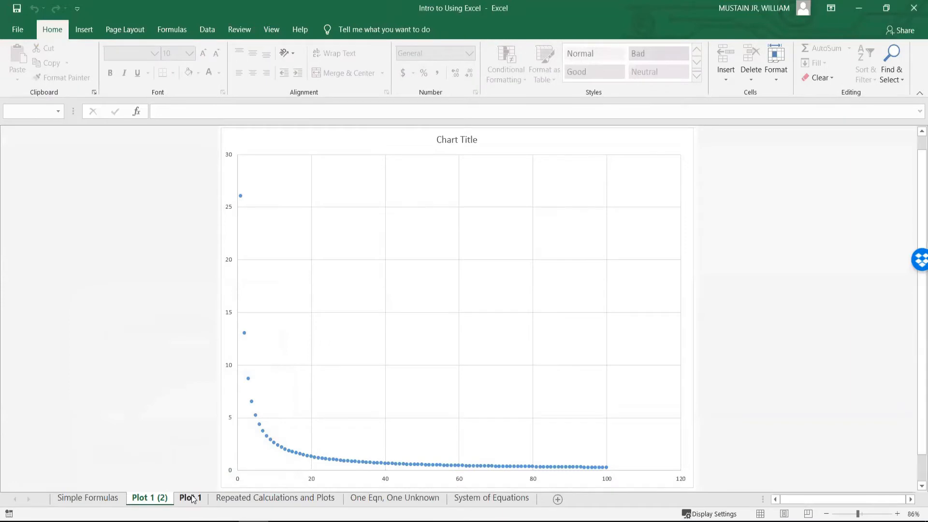
{"action": "left_click", "coordinate": [191, 498]}
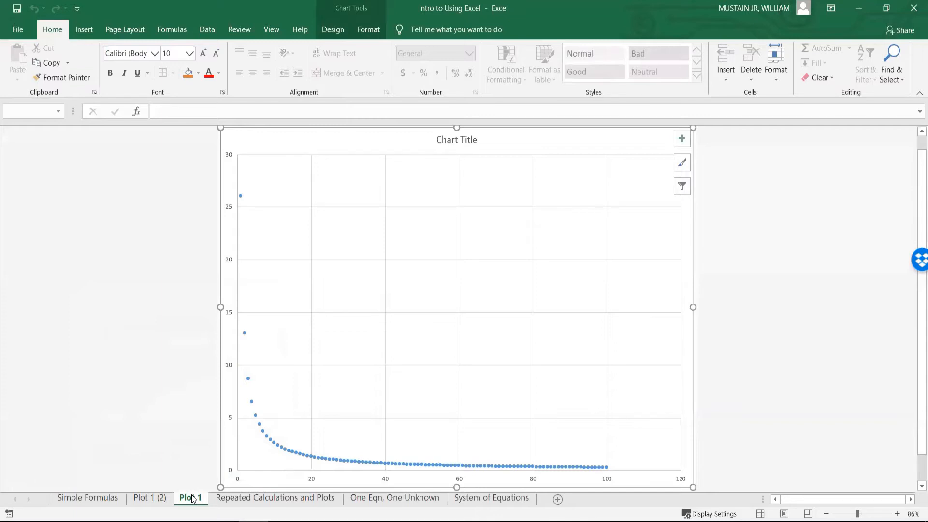
Apply the first quick layout, with chart title, axis titles and legend, to the Plot 1 chart and delete its legend.
{"action": "left_click", "coordinate": [333, 29]}
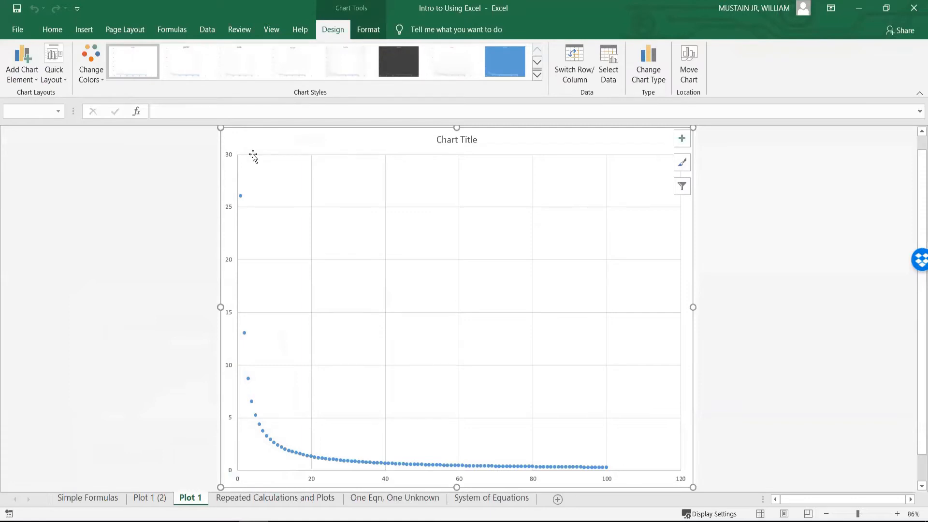
{"action": "left_click", "coordinate": [53, 68]}
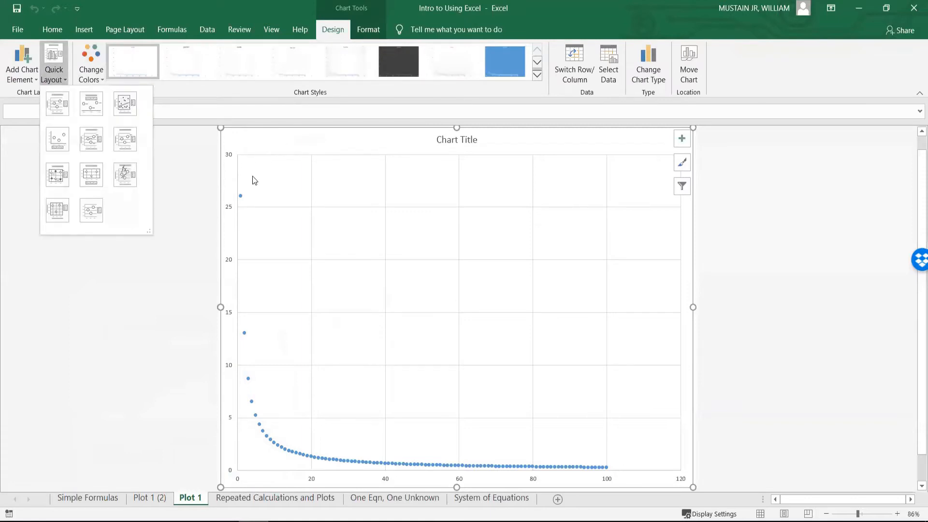
{"action": "left_click", "coordinate": [330, 236]}
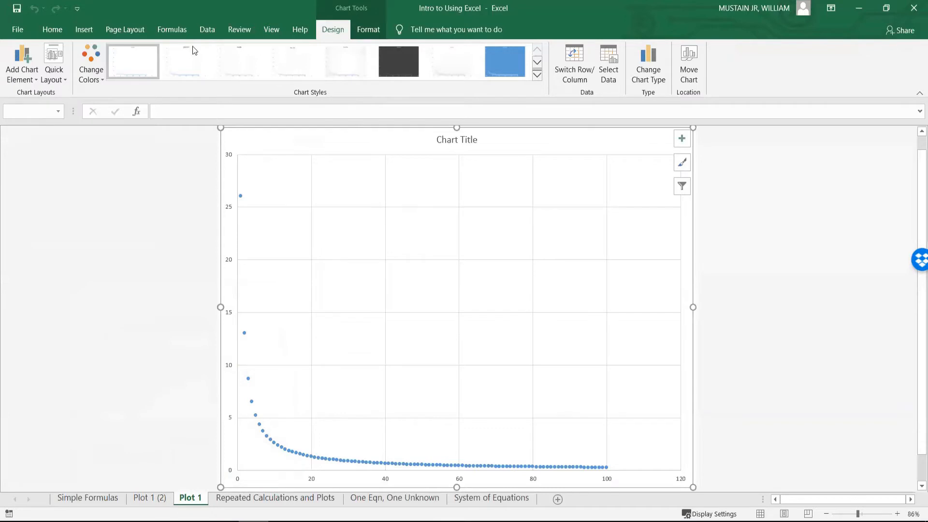
{"action": "left_click", "coordinate": [32, 82]}
{"action": "left_click", "coordinate": [53, 77]}
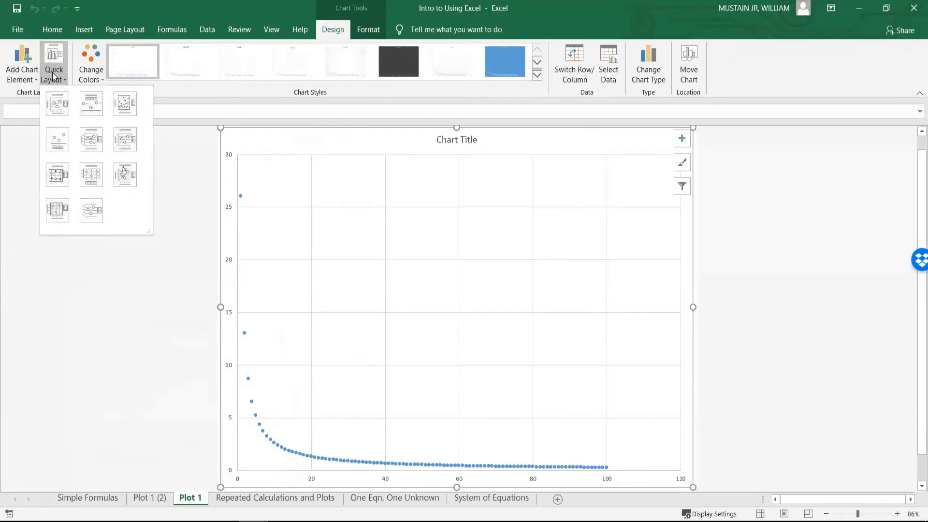
{"action": "left_click", "coordinate": [59, 106]}
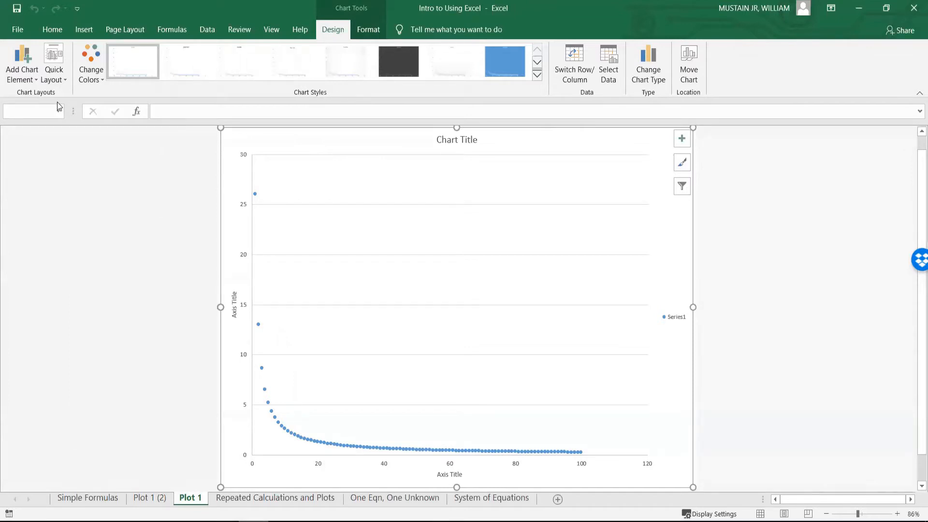
{"action": "left_click", "coordinate": [677, 319]}
{"action": "key", "text": "Delete"}
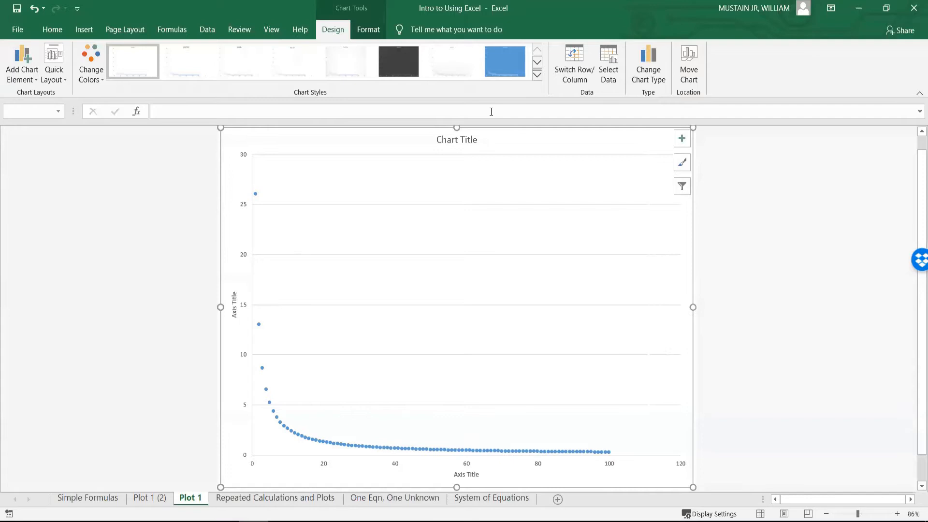
Replace the chart title text with "Pressure vs. v for an ideal gas at 40 C".
{"action": "left_click", "coordinate": [453, 139]}
{"action": "double_click", "coordinate": [454, 139]}
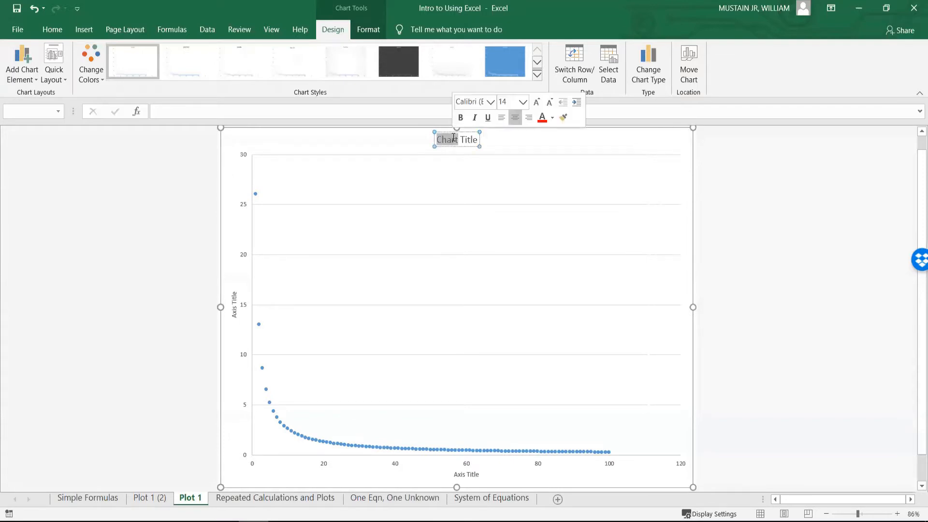
{"action": "double_click", "coordinate": [453, 139]}
{"action": "double_click", "coordinate": [453, 139]}
{"action": "triple_click", "coordinate": [454, 138]}
{"action": "type", "text": "Pres"}
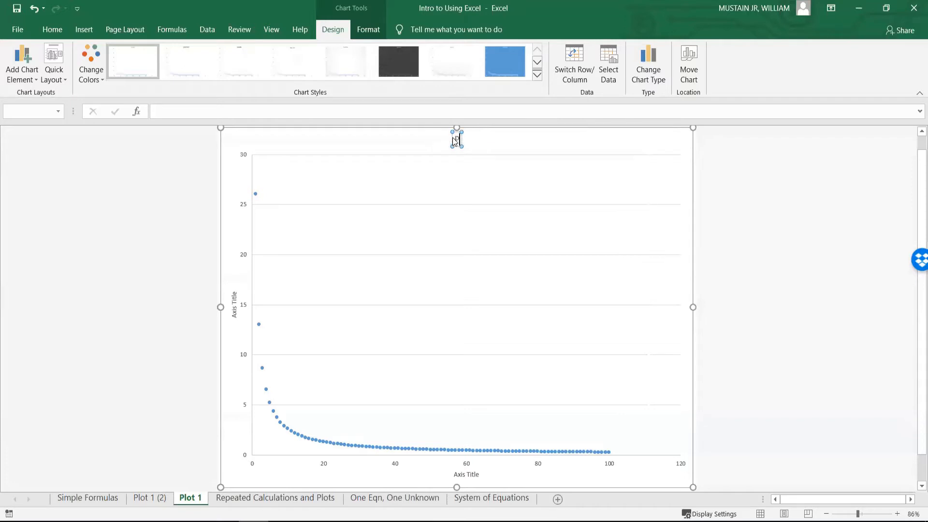
{"action": "type", "text": "sure"}
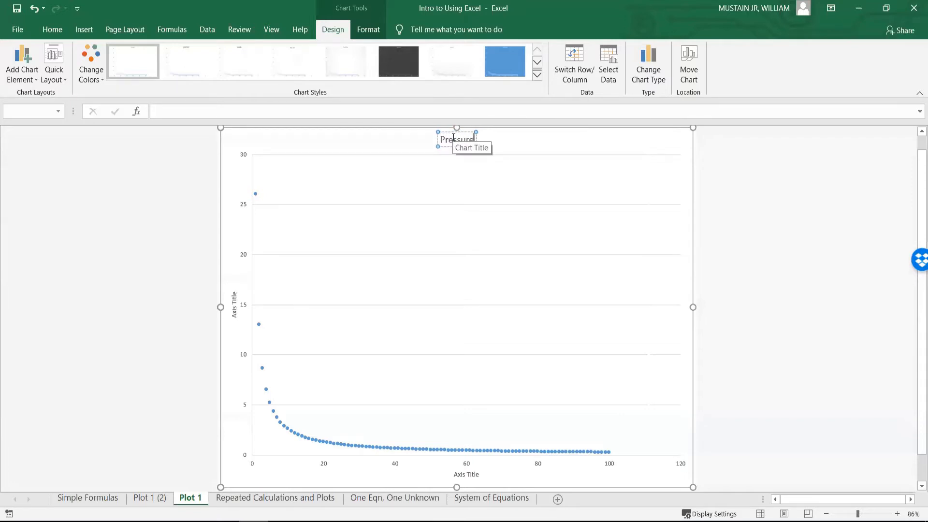
{"action": "type", "text": " vs"}
{"action": "type", "text": " V"}
{"action": "type", "text": " for an"}
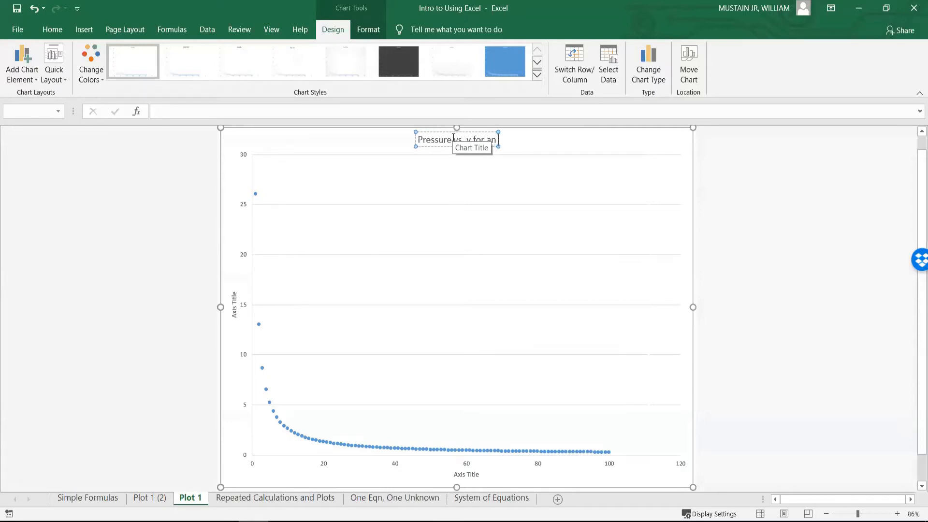
{"action": "type", "text": " ideal gas at"}
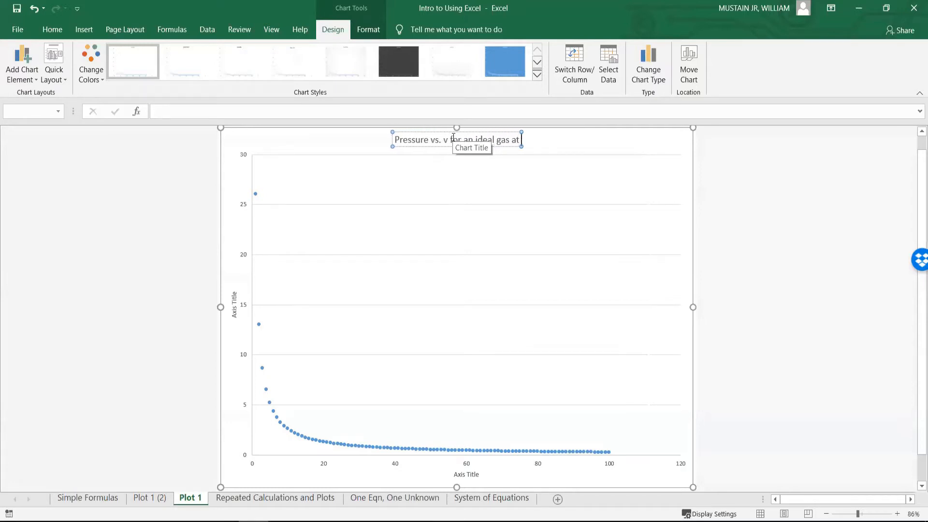
{"action": "type", "text": " 40 C"}
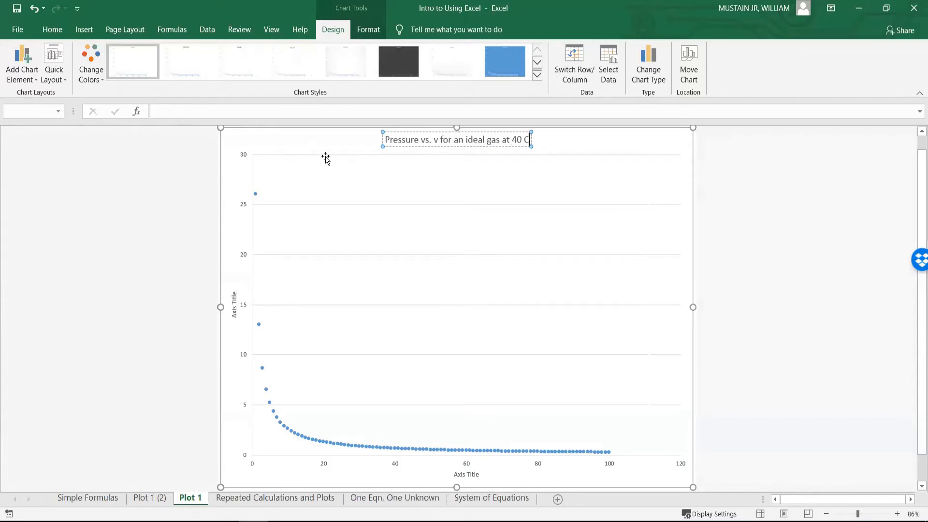
{"action": "left_click", "coordinate": [295, 144]}
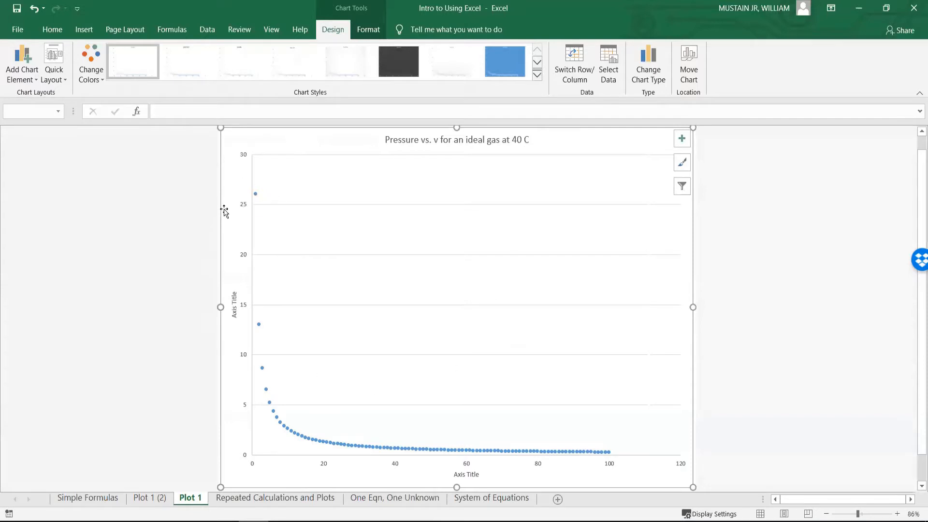
Replace the horizontal axis title placeholder with "Pressure".
{"action": "left_click", "coordinate": [471, 476]}
{"action": "left_click", "coordinate": [469, 475]}
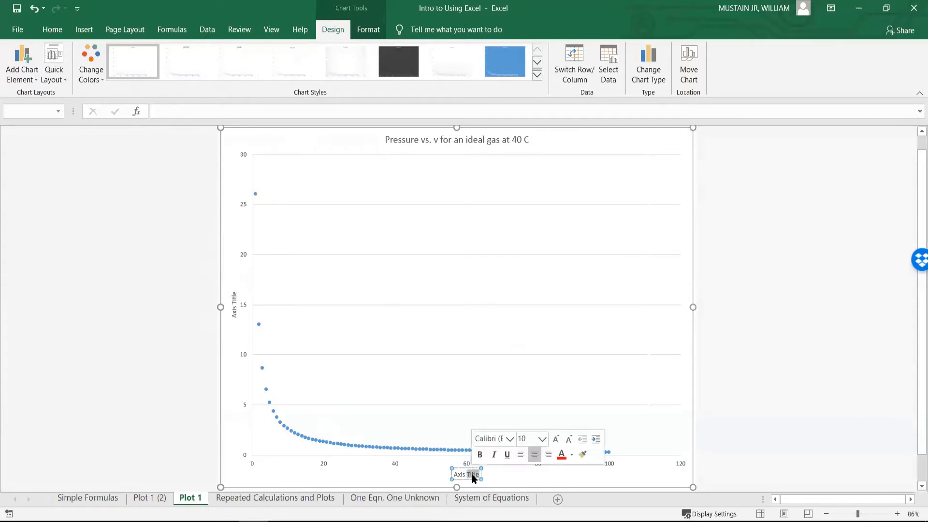
{"action": "double_click", "coordinate": [468, 475]}
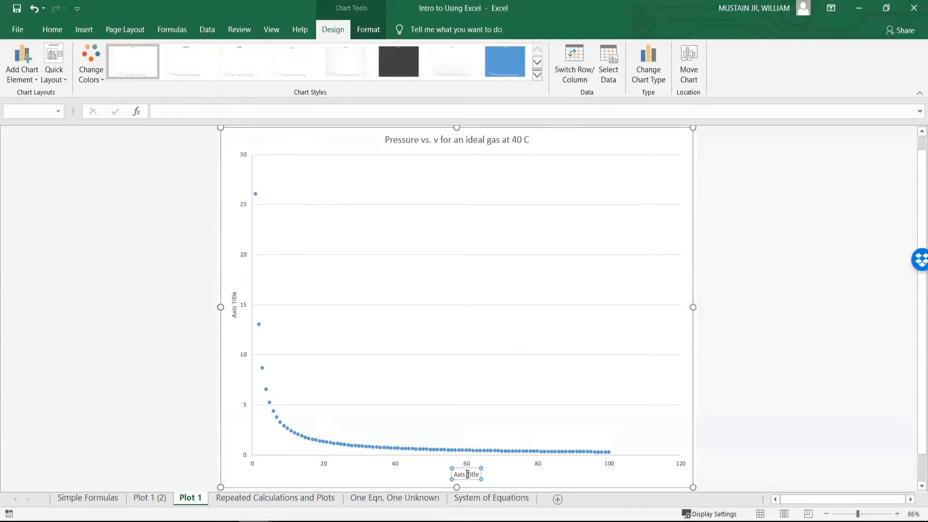
{"action": "triple_click", "coordinate": [468, 475]}
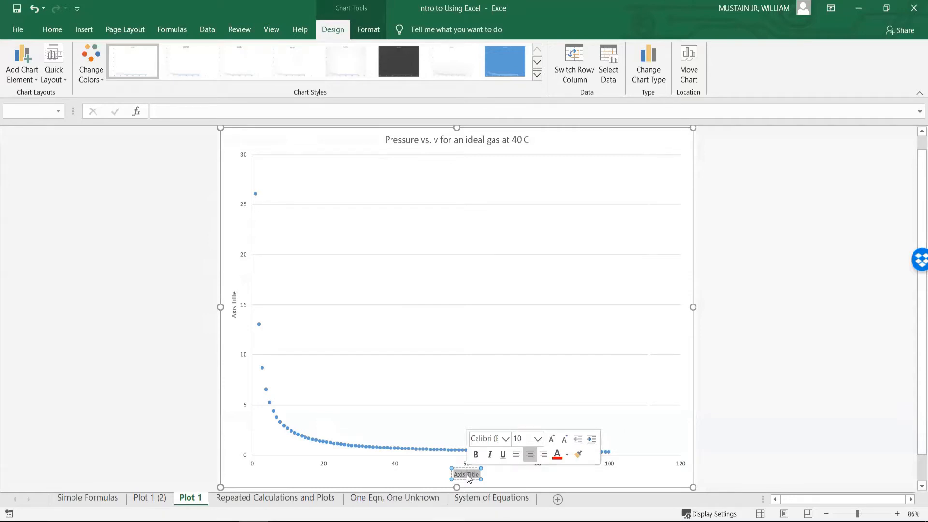
{"action": "type", "text": "Pressure"}
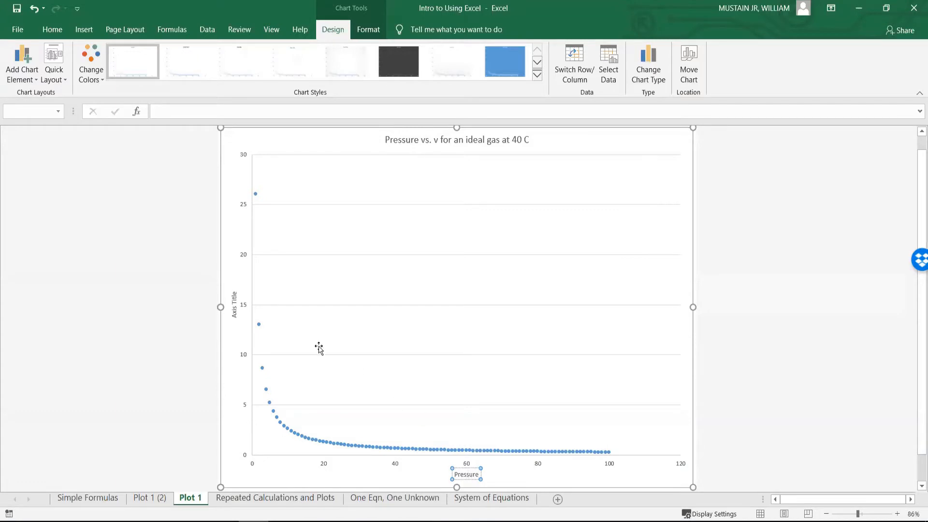
Replace the vertical axis title placeholder with "v (L/mol)".
{"action": "left_click", "coordinate": [232, 299]}
{"action": "left_click", "coordinate": [234, 299]}
{"action": "triple_click", "coordinate": [234, 300]}
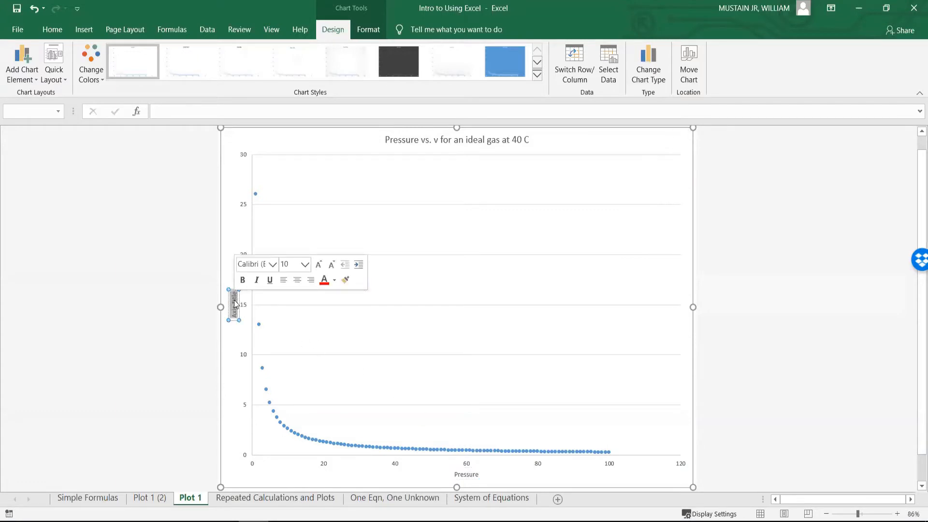
{"action": "key", "text": "BackSpace"}
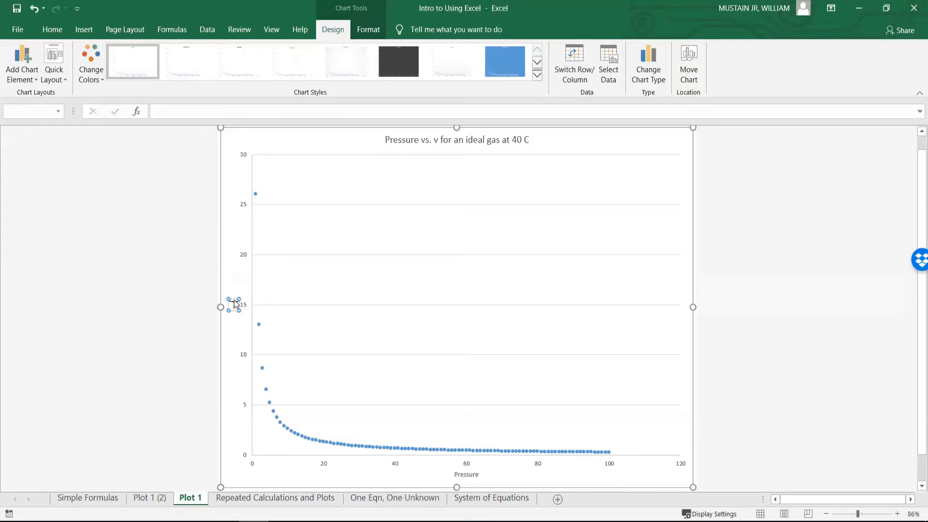
{"action": "type", "text": "v ("}
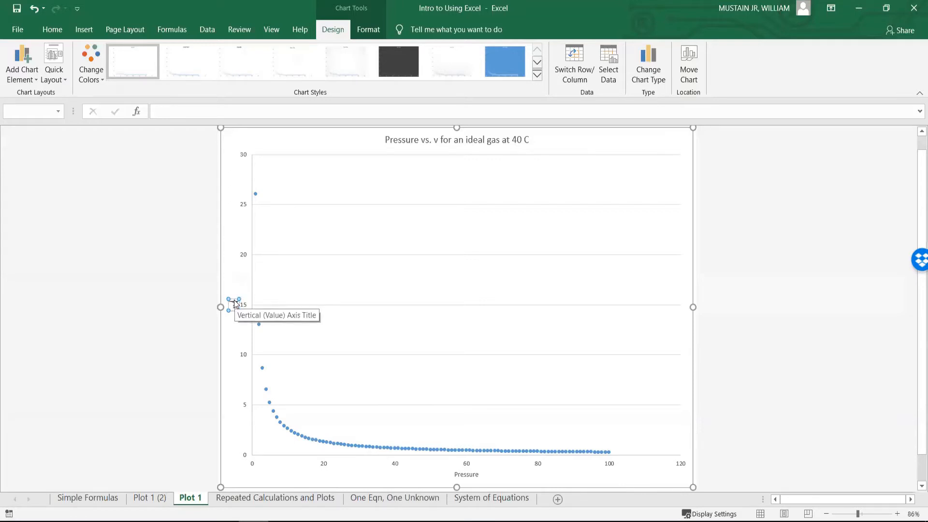
{"action": "type", "text": "L/mol)"}
Append the unit "(bar)" to the horizontal axis title so it reads "Pressure (bar)".
{"action": "left_click", "coordinate": [476, 475]}
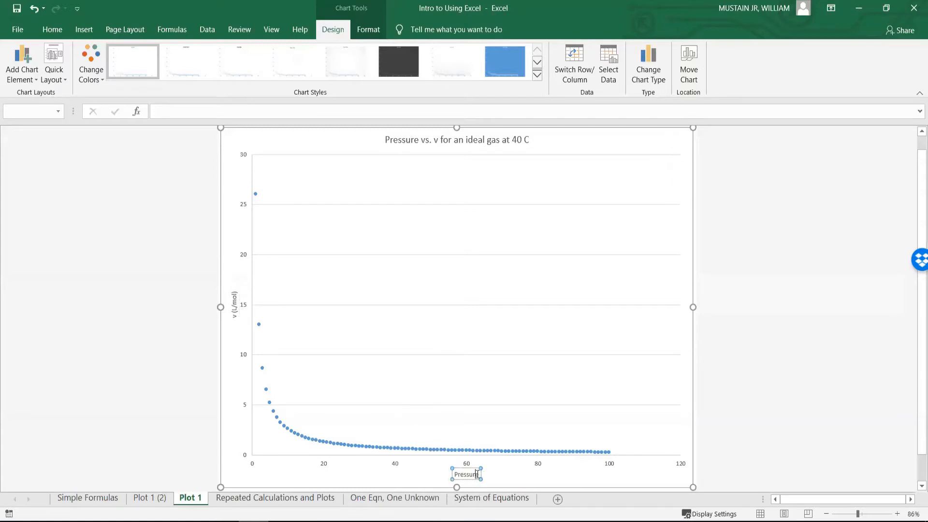
{"action": "type", "text": "(bar)"}
{"action": "left_click", "coordinate": [388, 482]}
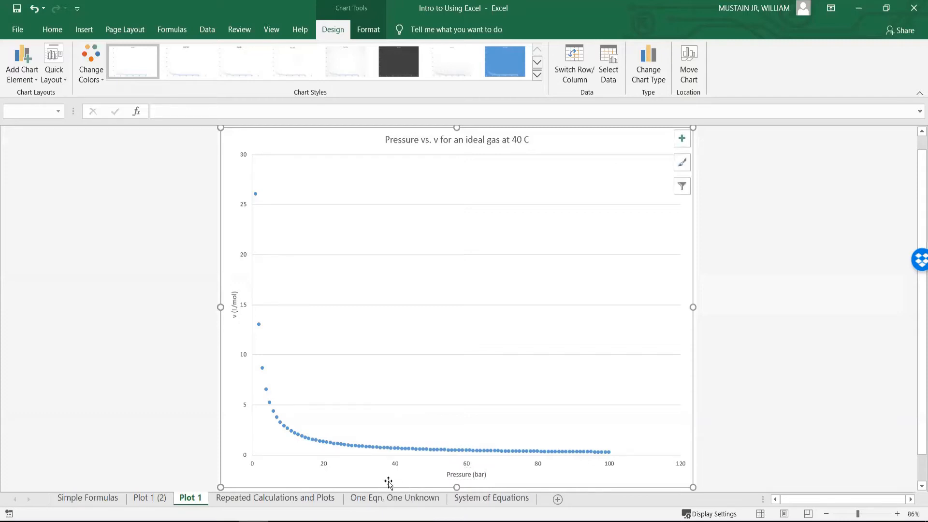
Set the font size of both the horizontal and vertical axis titles to 20.
{"action": "left_click", "coordinate": [457, 478]}
{"action": "left_click", "coordinate": [51, 30]}
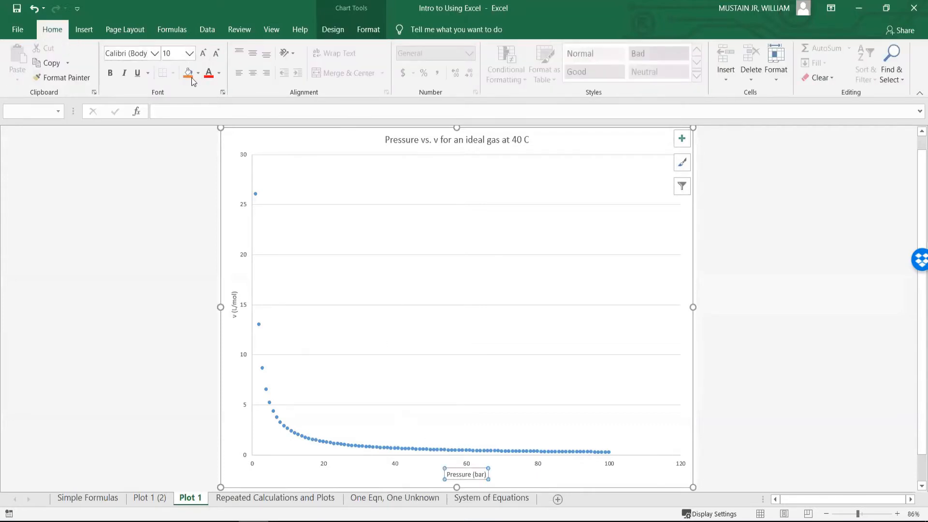
{"action": "left_click", "coordinate": [174, 49]}
{"action": "type", "text": "20"}
{"action": "key", "text": "Return"}
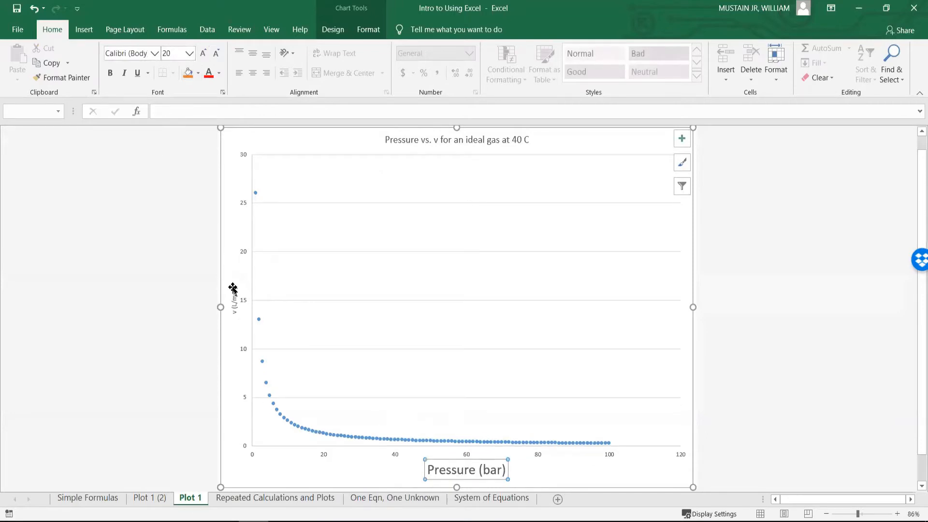
{"action": "left_click", "coordinate": [234, 293]}
{"action": "left_click", "coordinate": [167, 53]}
{"action": "type", "text": "20"}
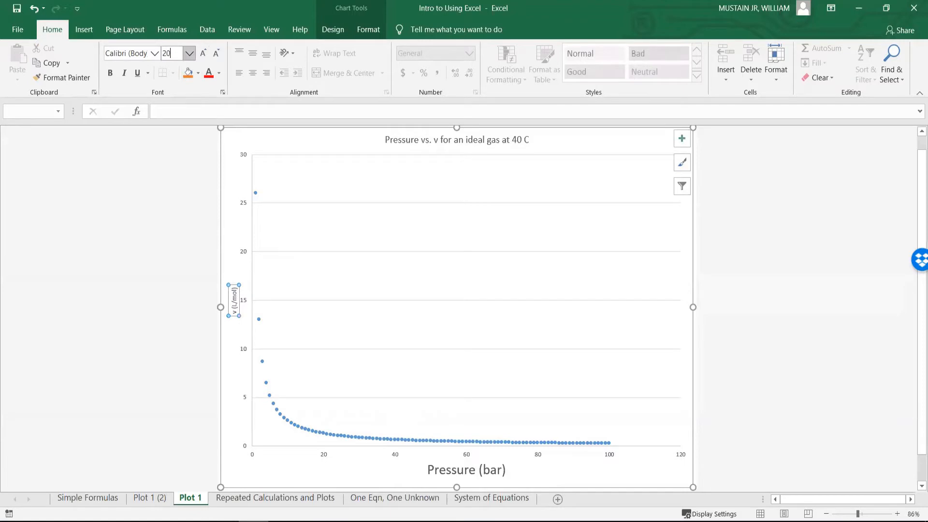
{"action": "key", "text": "Return"}
Set the font size of the number labels on the vertical and horizontal axes to 16.
{"action": "left_click", "coordinate": [257, 205]}
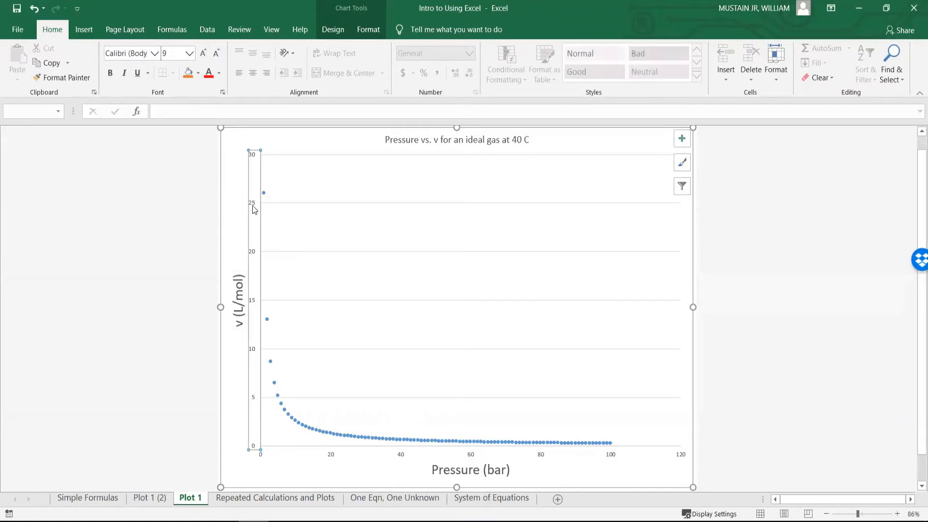
{"action": "left_click", "coordinate": [178, 59]}
{"action": "type", "text": "16"}
{"action": "key", "text": "Return"}
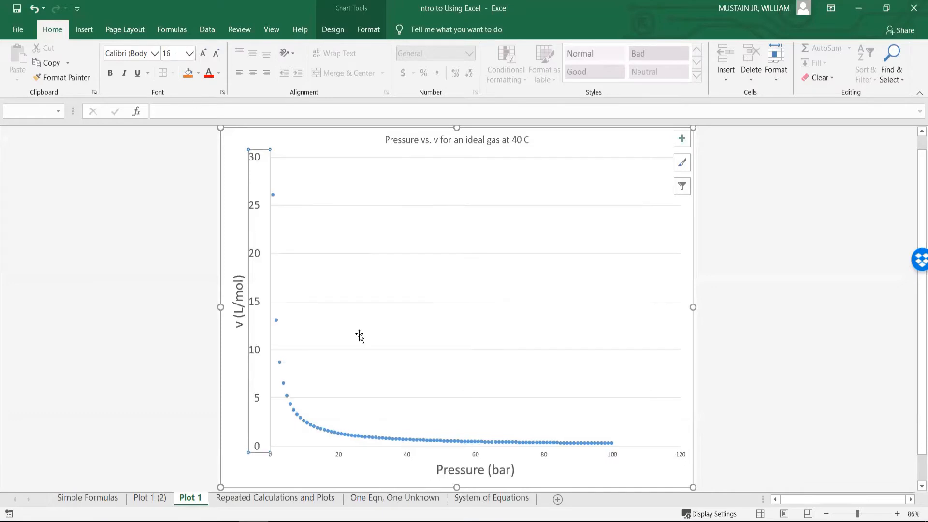
{"action": "left_click", "coordinate": [408, 459]}
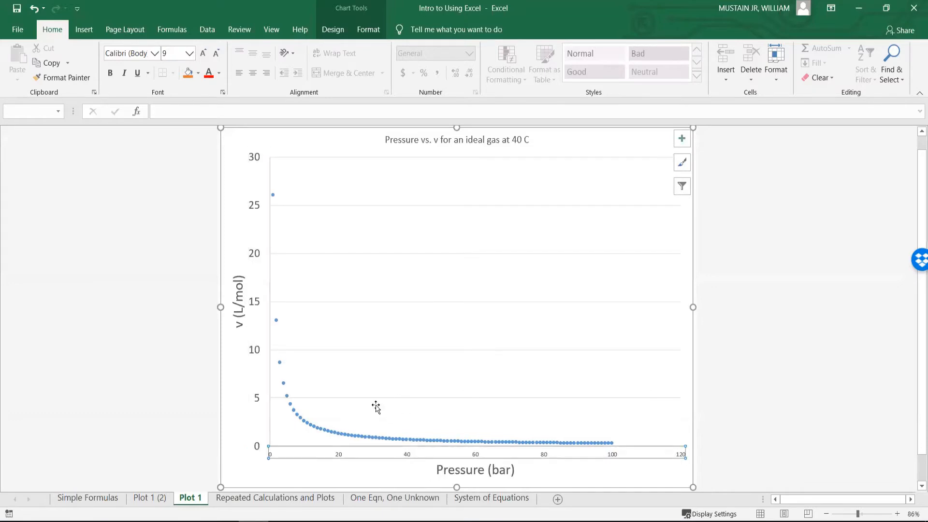
{"action": "left_click", "coordinate": [171, 54]}
{"action": "type", "text": "16"}
{"action": "key", "text": "Return"}
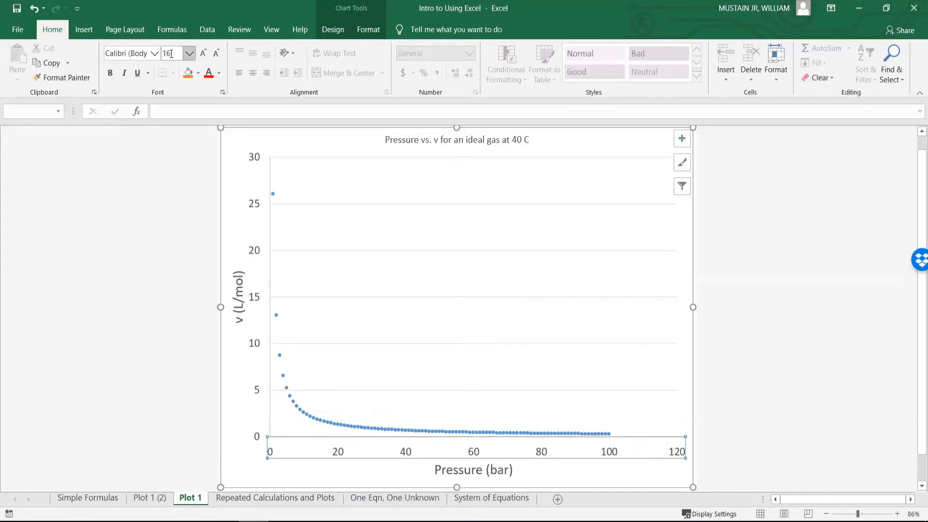
{"action": "left_click", "coordinate": [245, 476]}
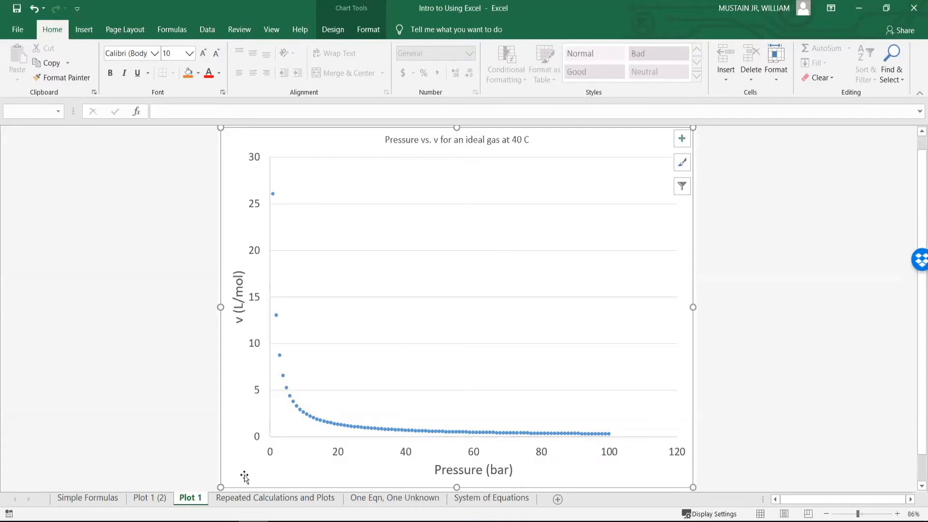
Enlarge the chart title, trying font size 16 and settling on 24.
{"action": "left_click", "coordinate": [441, 143]}
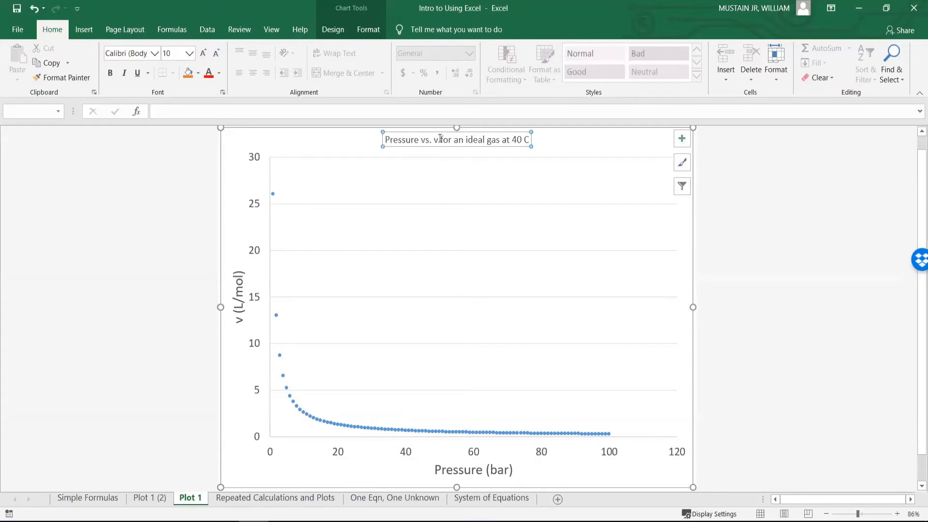
{"action": "left_click", "coordinate": [171, 54]}
{"action": "type", "text": "16"}
{"action": "key", "text": "Return"}
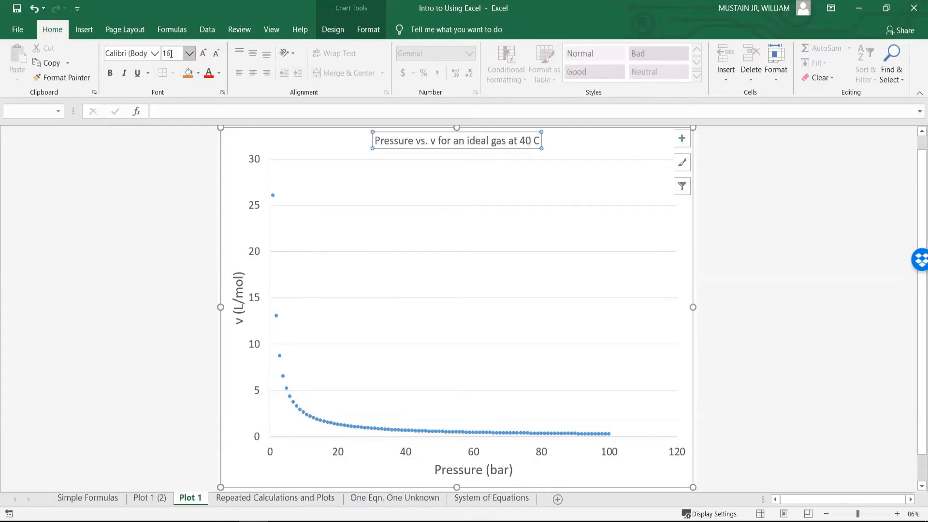
{"action": "left_click", "coordinate": [171, 54]}
{"action": "type", "text": "24"}
{"action": "key", "text": "Return"}
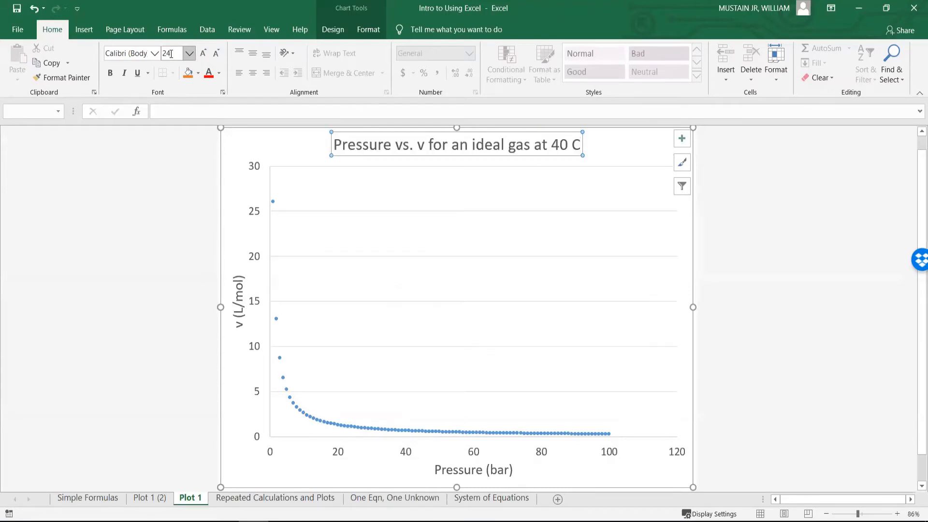
{"action": "left_click", "coordinate": [238, 415]}
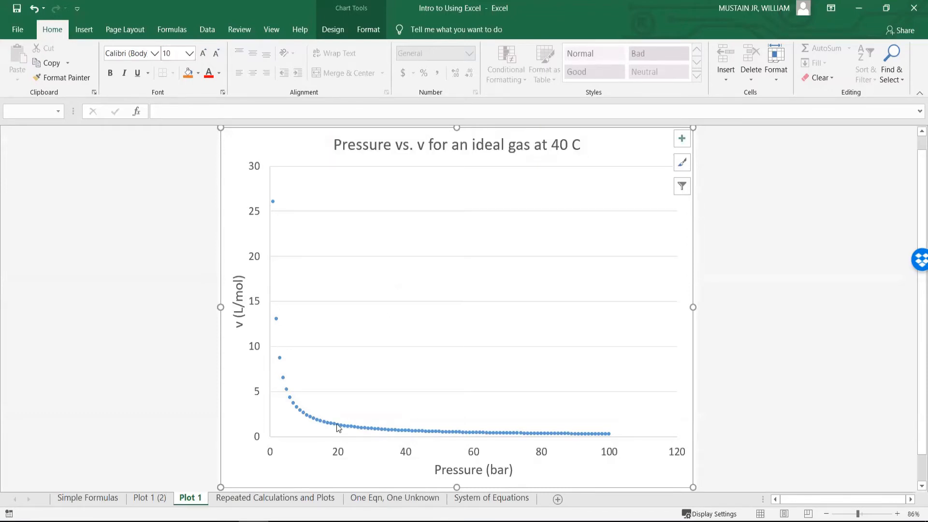
Open the horizontal axis formatting options and set its major tick mark type to Cross.
{"action": "right_click", "coordinate": [339, 457]}
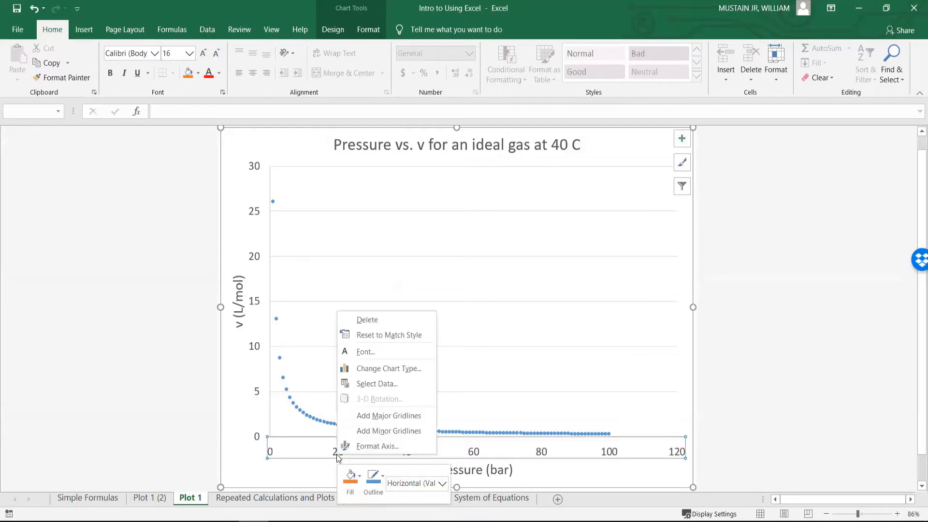
{"action": "left_click", "coordinate": [368, 451]}
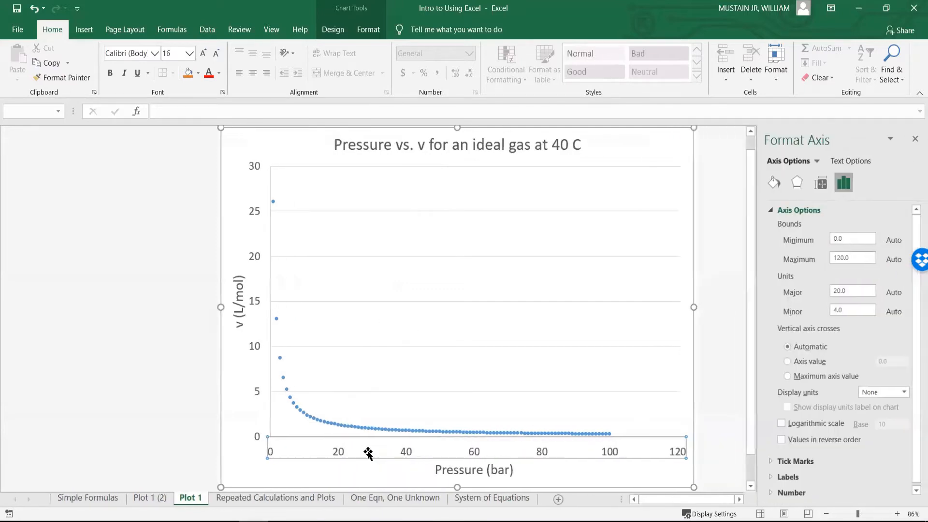
{"action": "right_click", "coordinate": [316, 457]}
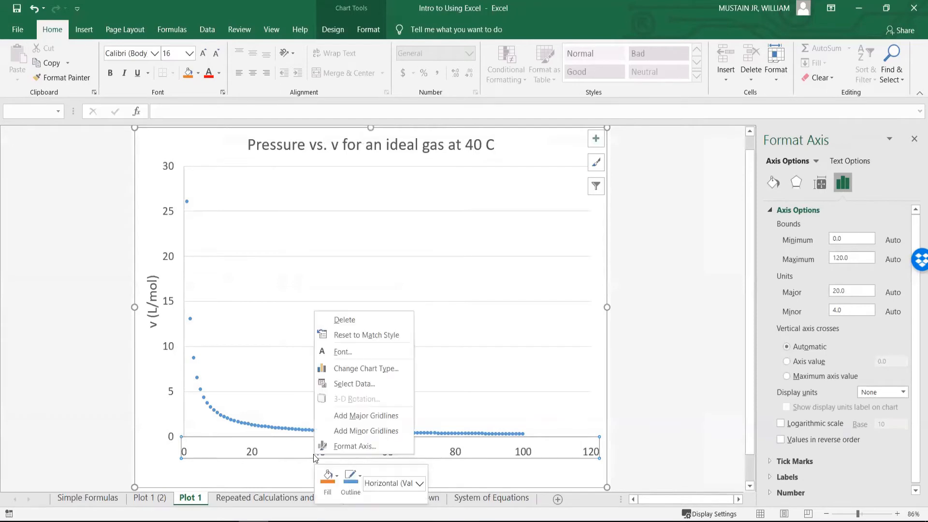
{"action": "left_click", "coordinate": [861, 260]}
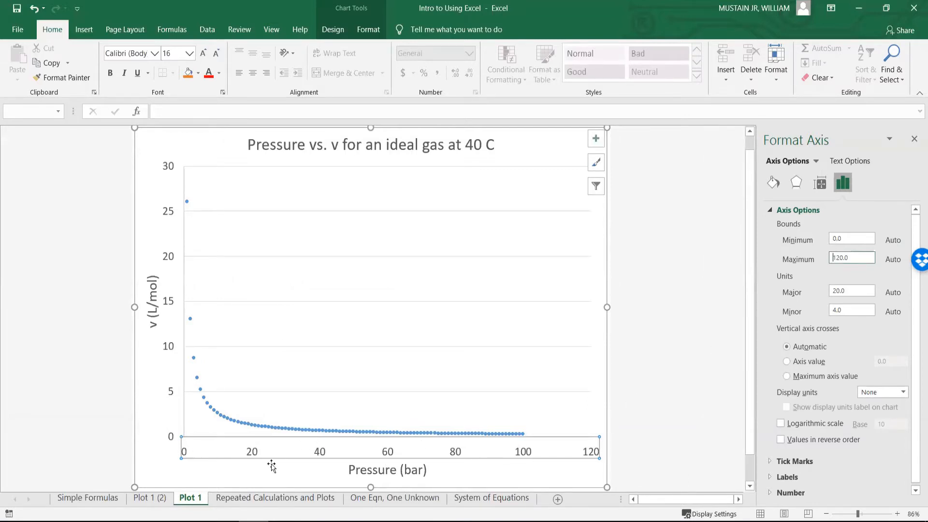
{"action": "left_click", "coordinate": [795, 462]}
{"action": "scroll", "coordinate": [828, 460], "scroll_direction": "down", "scroll_amount": 1}
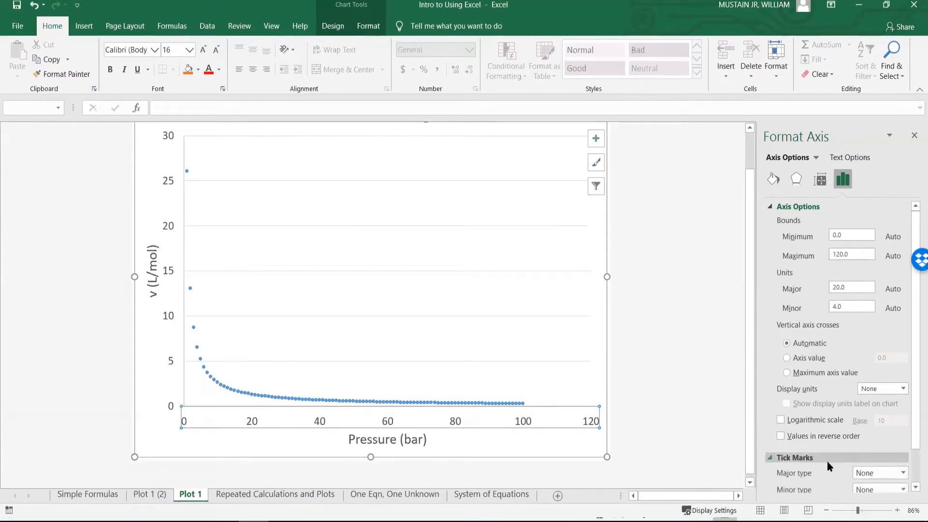
{"action": "left_click", "coordinate": [875, 478]}
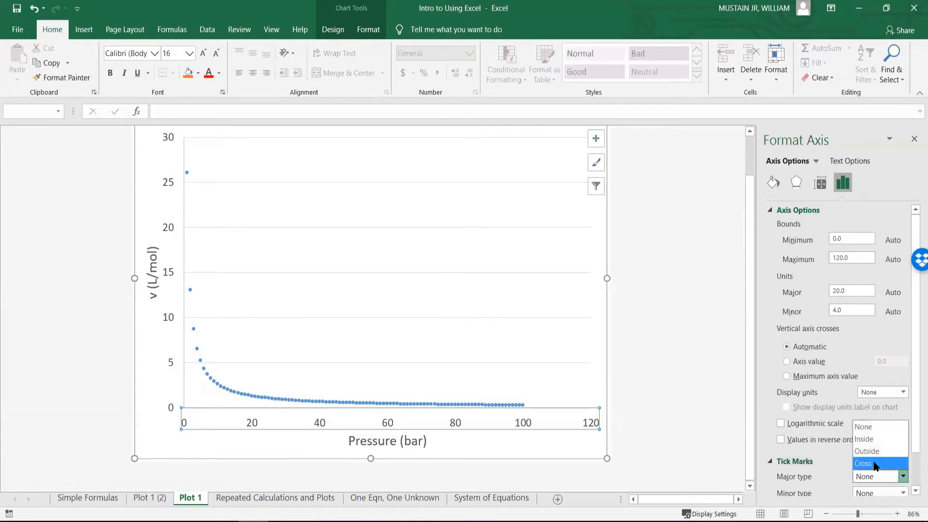
{"action": "left_click", "coordinate": [876, 464]}
{"action": "left_click", "coordinate": [522, 459]}
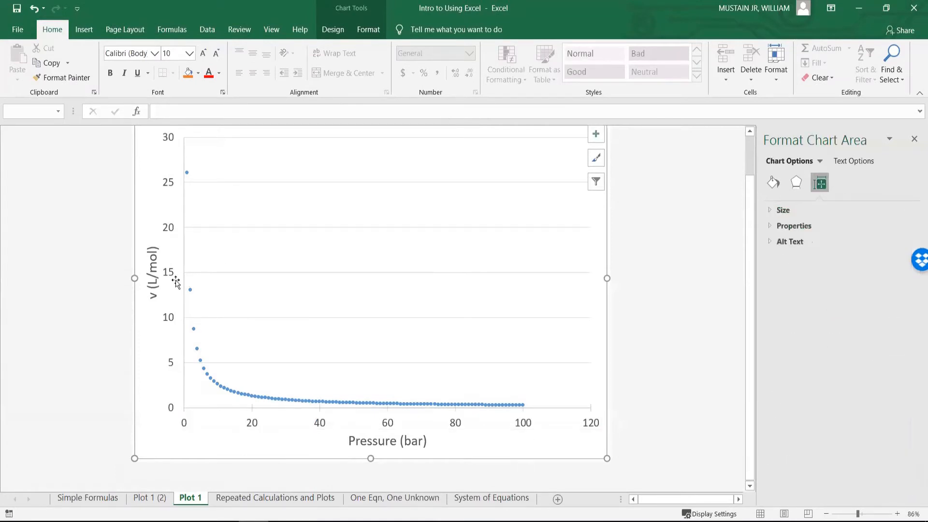
Set the major tick mark type of the chart's vertical axis to Cross.
{"action": "right_click", "coordinate": [177, 278]}
{"action": "left_click", "coordinate": [207, 412]}
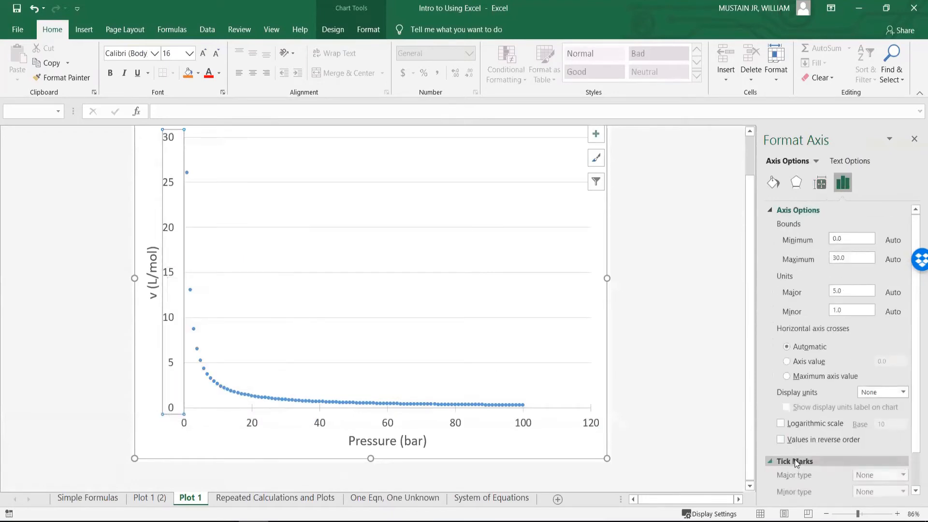
{"action": "left_click", "coordinate": [877, 476]}
{"action": "left_click", "coordinate": [876, 464]}
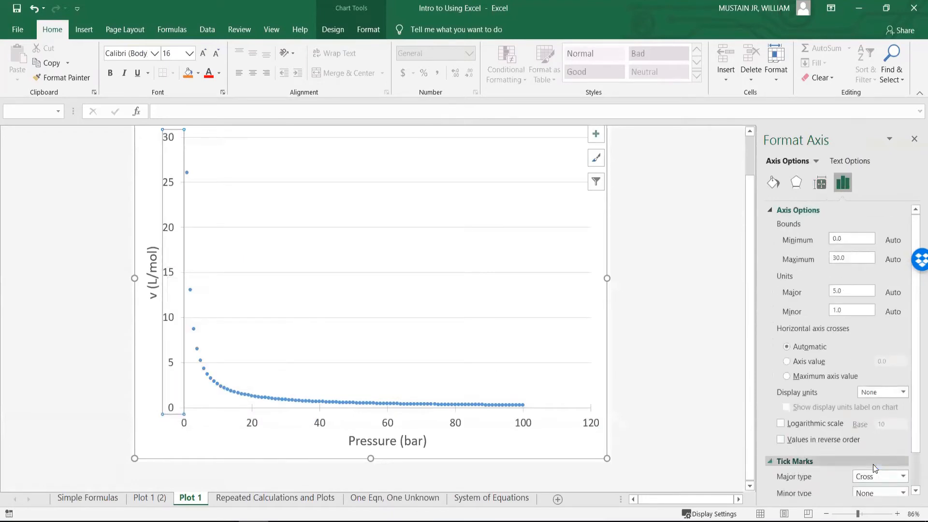
{"action": "left_click", "coordinate": [658, 327]}
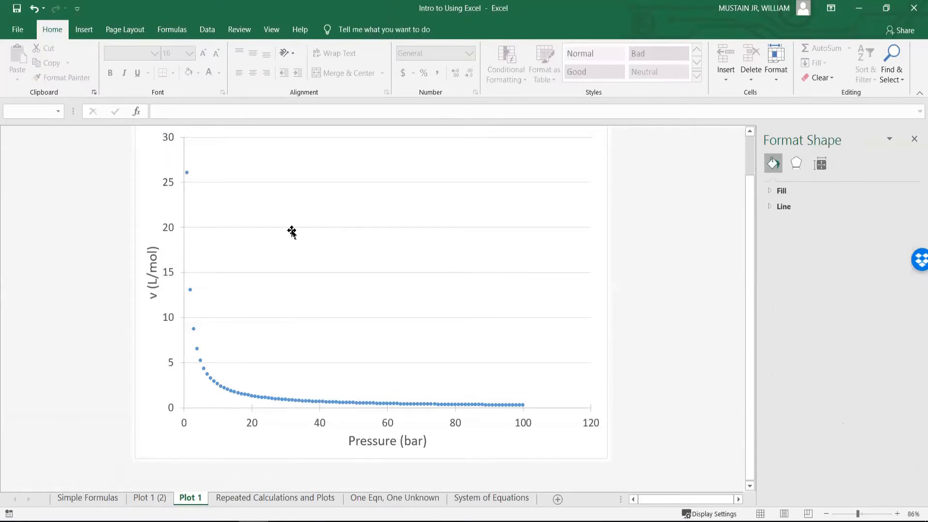
{"action": "left_click", "coordinate": [369, 442]}
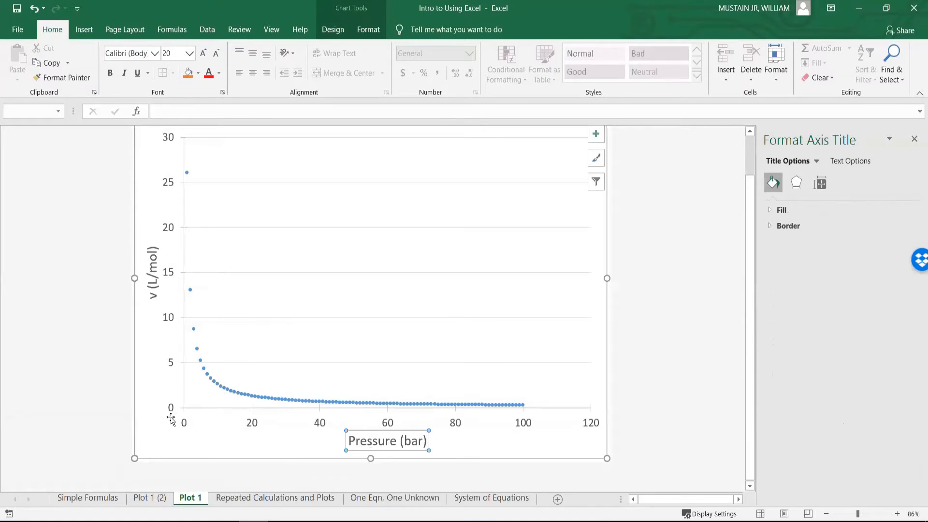
{"action": "left_click", "coordinate": [166, 434]}
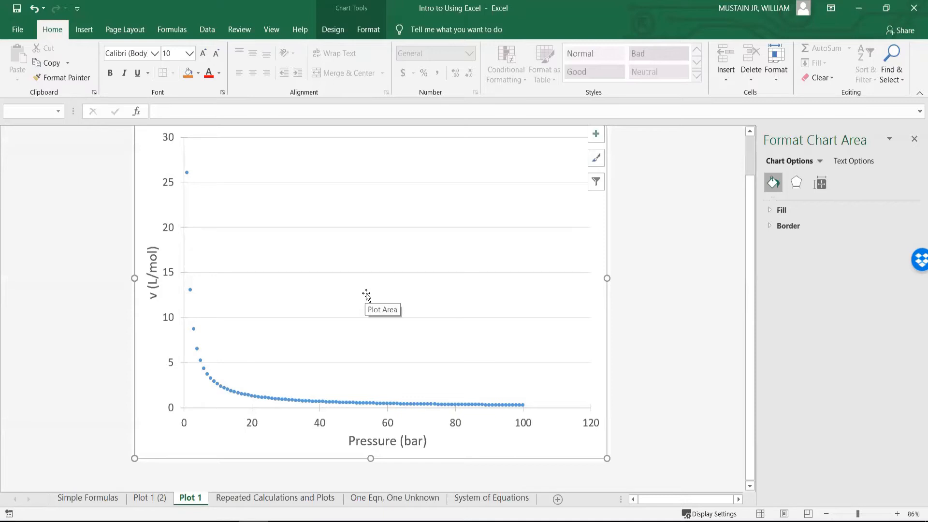
View the save-as-template dialog for the formatted Plot 1 chart and close it without saving.
{"action": "right_click", "coordinate": [398, 293]}
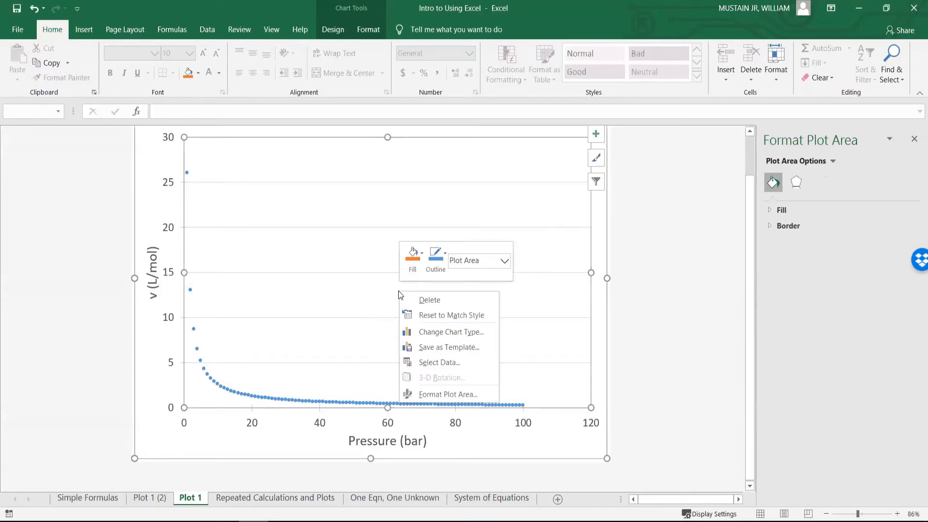
{"action": "left_click", "coordinate": [431, 352]}
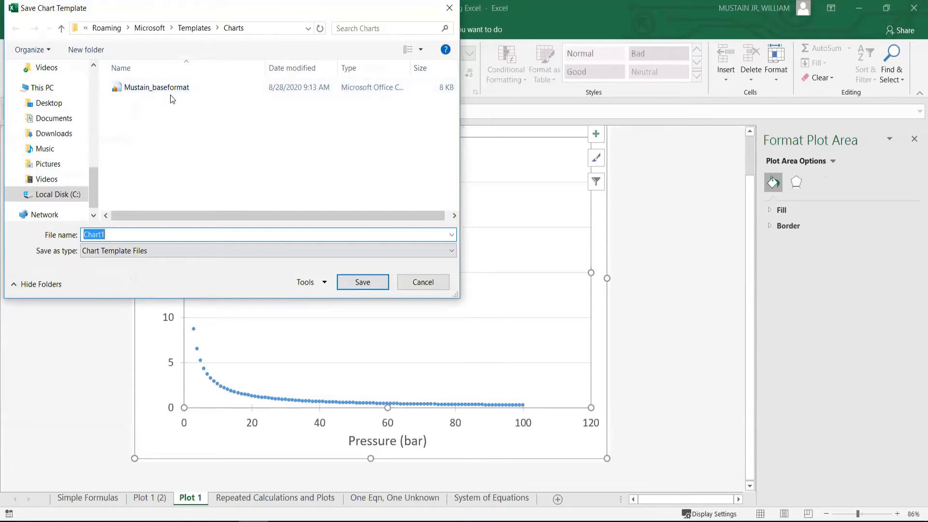
{"action": "left_click", "coordinate": [419, 283]}
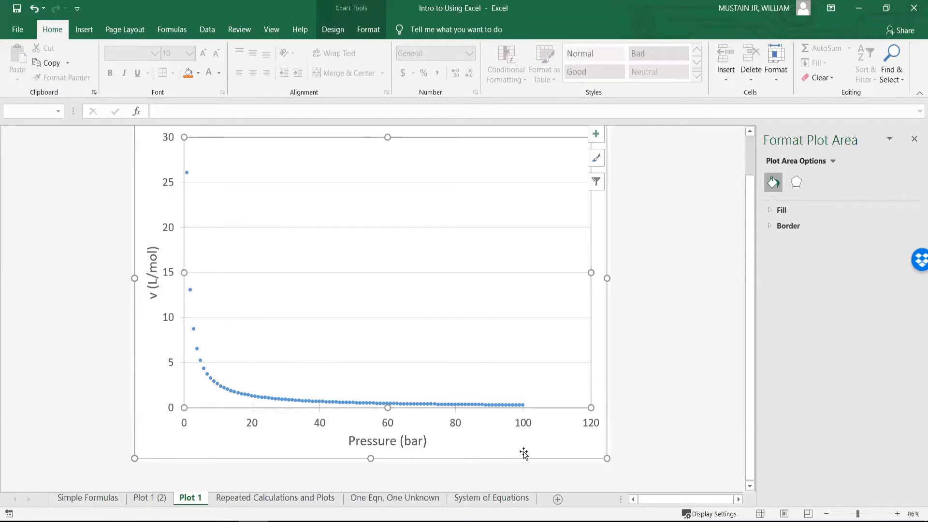
Change the chart type on the Plot 1 (2) sheet to the saved base-format chart template.
{"action": "left_click", "coordinate": [157, 500]}
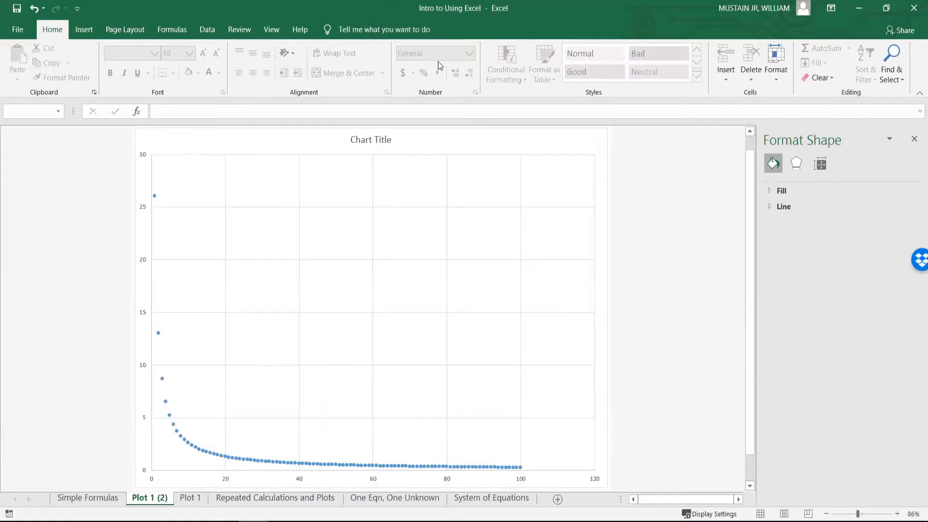
{"action": "left_click", "coordinate": [438, 226]}
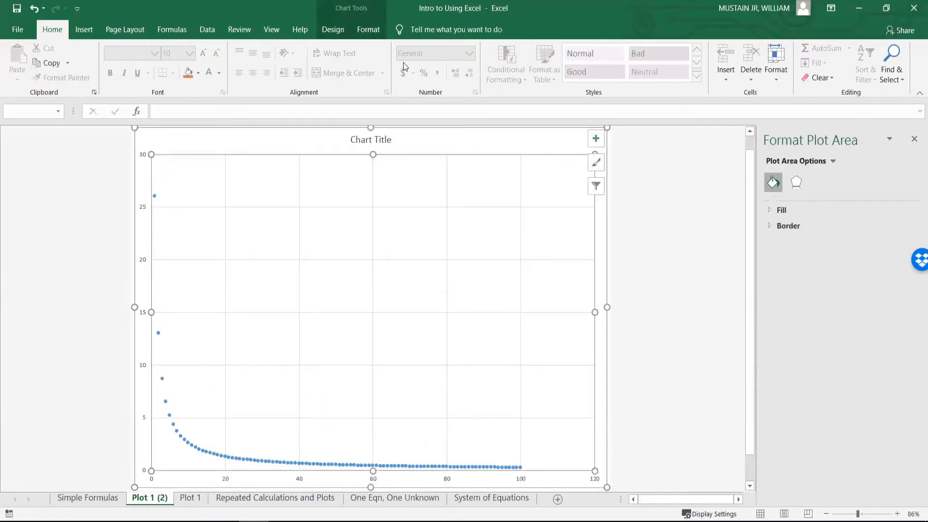
{"action": "left_click", "coordinate": [652, 224]}
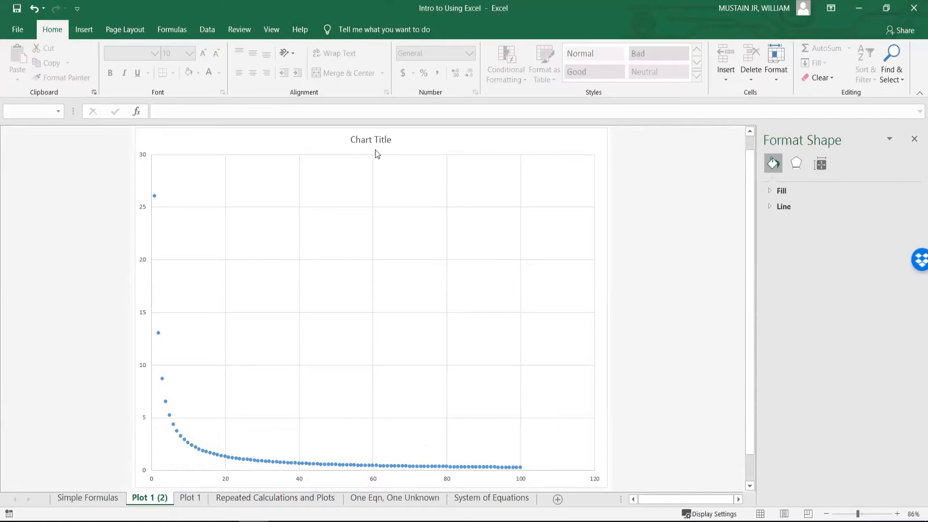
{"action": "key", "text": "Left"}
{"action": "key", "text": "Return"}
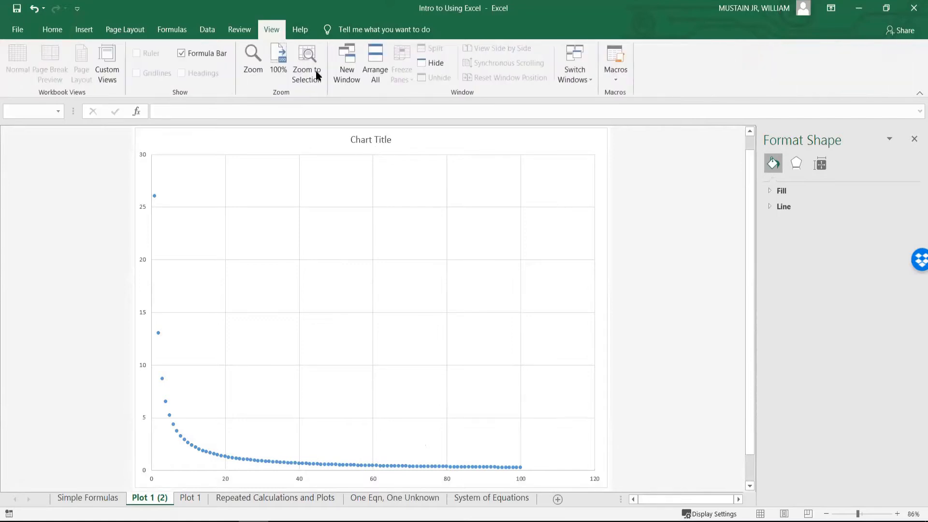
{"action": "right_click", "coordinate": [368, 220]}
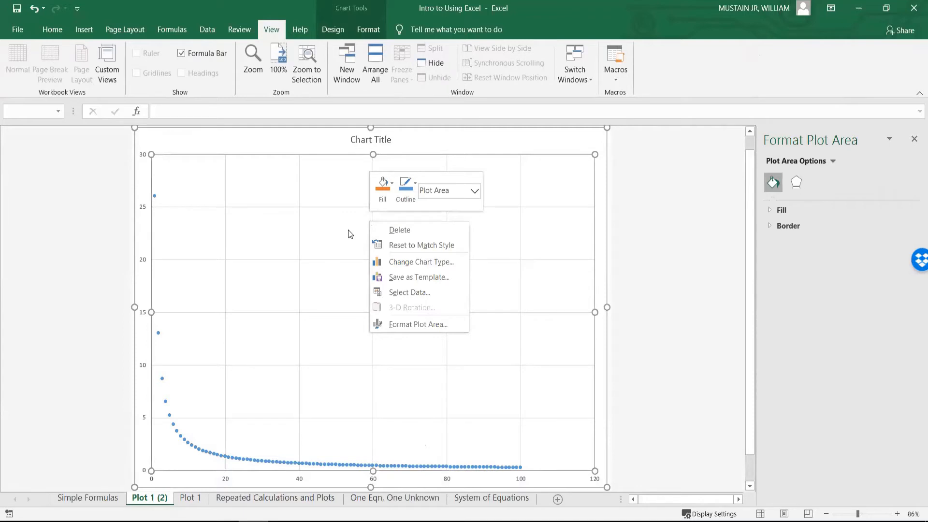
{"action": "left_click", "coordinate": [427, 269]}
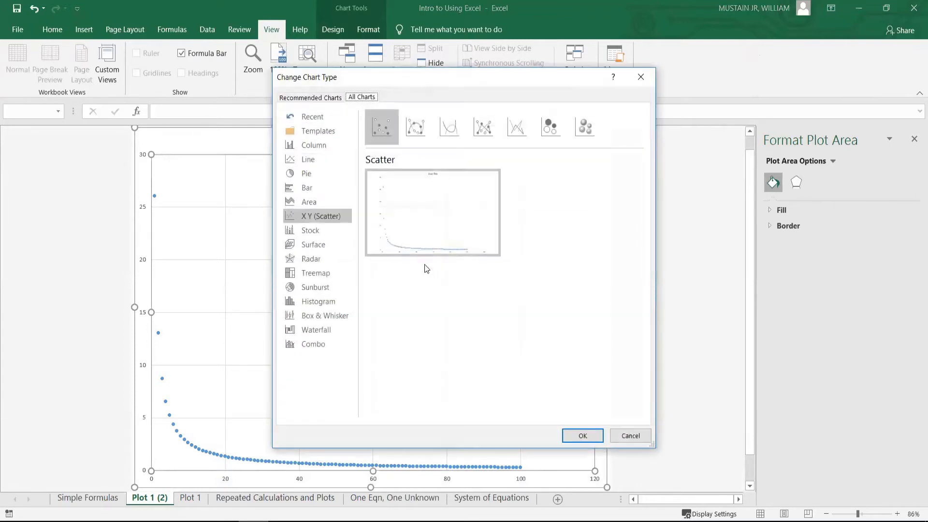
{"action": "left_click", "coordinate": [310, 134]}
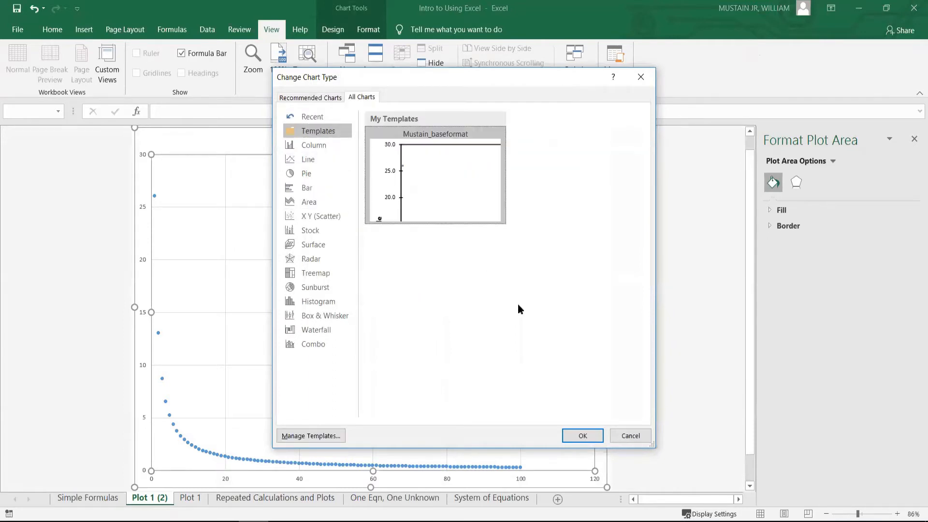
{"action": "left_click", "coordinate": [583, 436]}
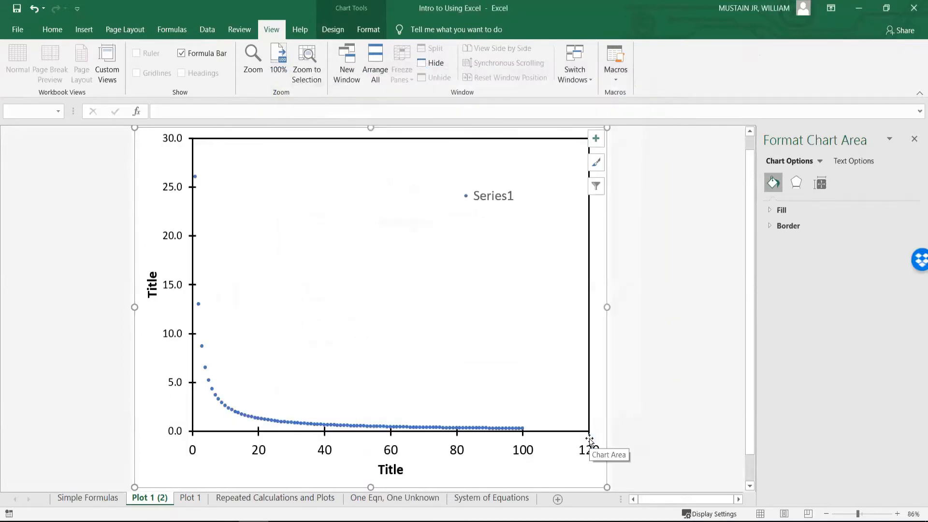
Title the horizontal axis "Pressure (bar)" and the vertical axis "v (L/mol)" on the Plot 1 (2) chart.
{"action": "left_click", "coordinate": [393, 469]}
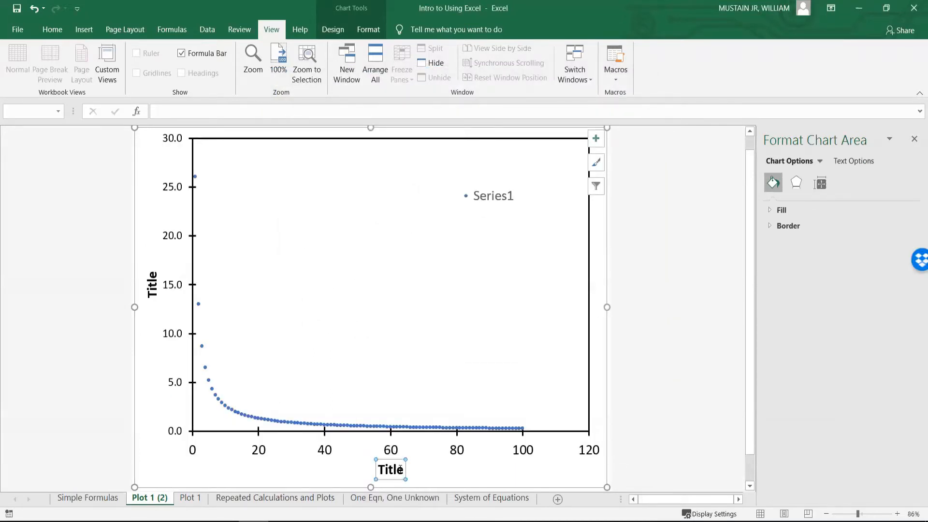
{"action": "double_click", "coordinate": [398, 468]}
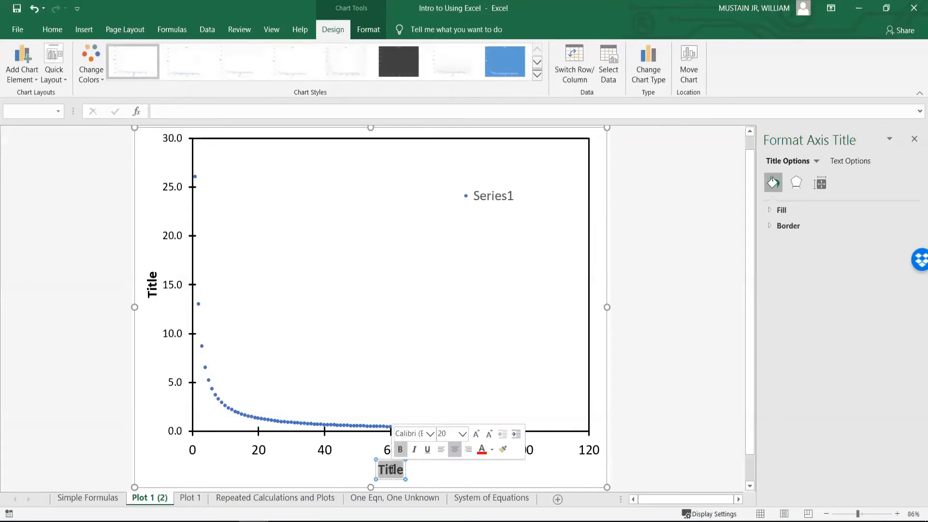
{"action": "type", "text": "Pressure"}
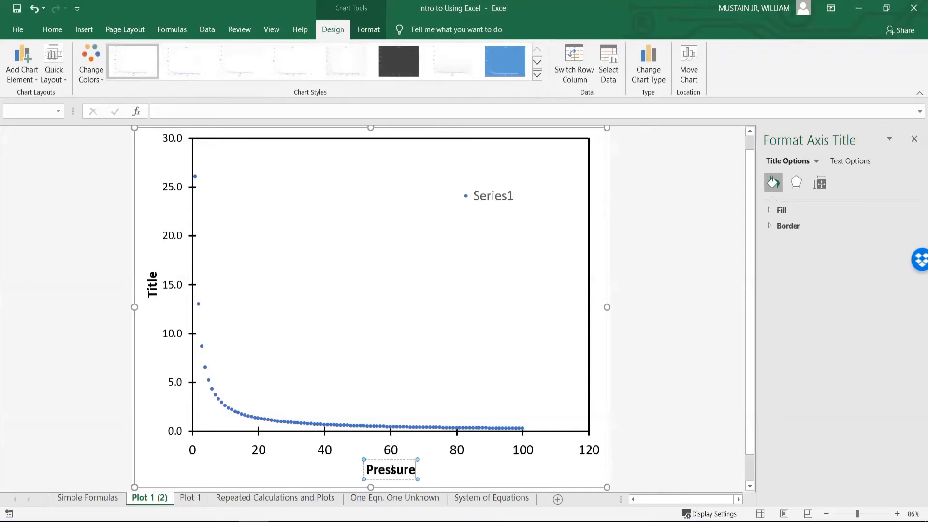
{"action": "type", "text": " (bar)"}
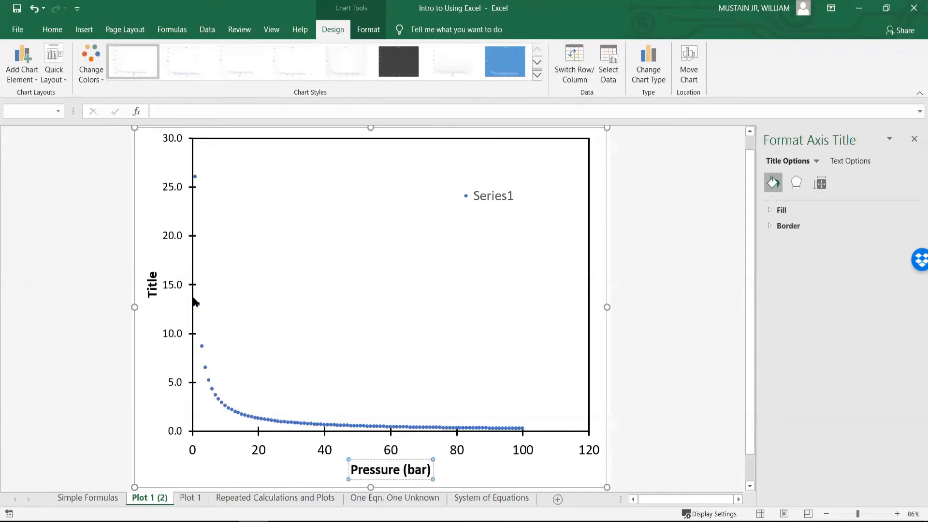
{"action": "double_click", "coordinate": [152, 288]}
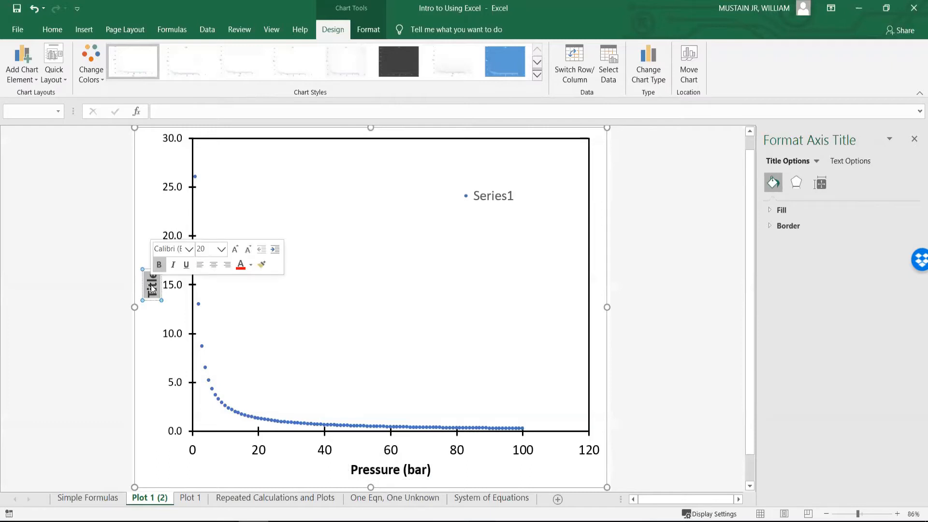
{"action": "type", "text": "v (L"}
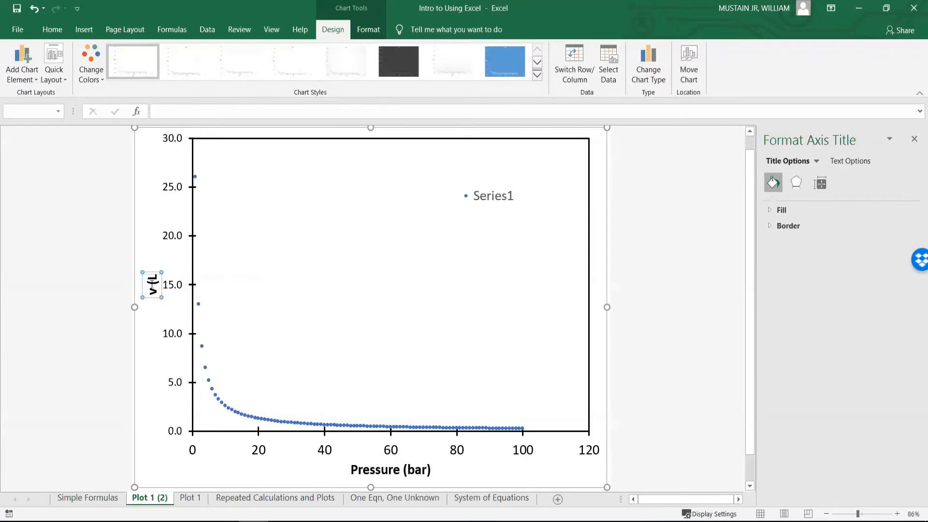
{"action": "type", "text": "/mol)"}
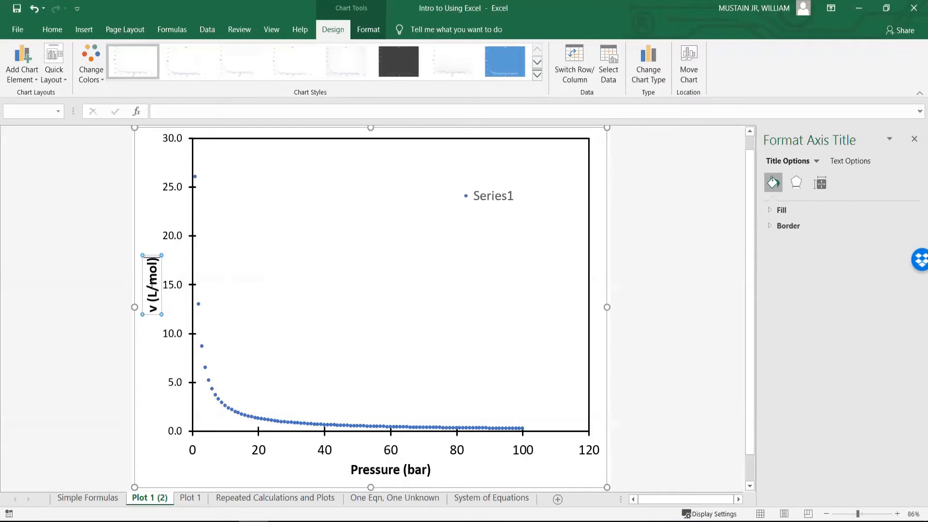
Delete the Series1 legend from the Plot 1 (2) chart.
{"action": "left_click", "coordinate": [494, 196]}
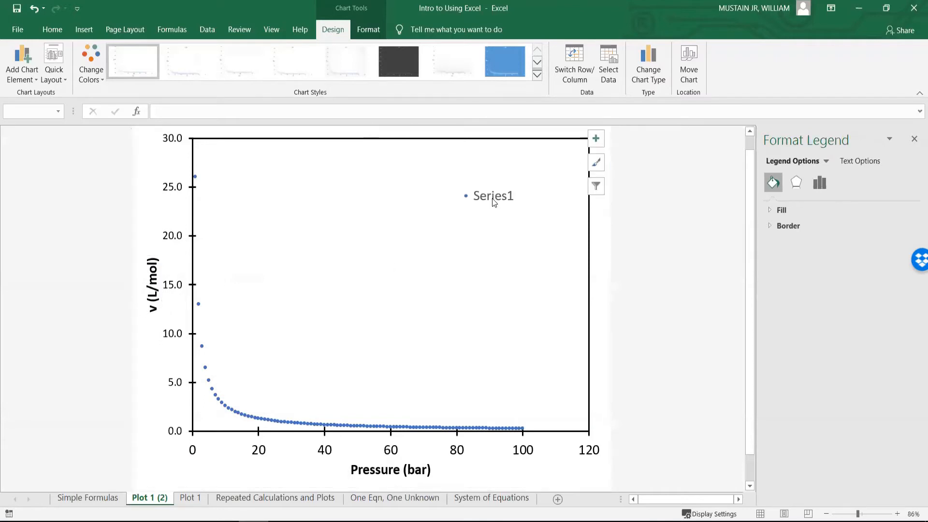
{"action": "key", "text": "Delete"}
{"action": "left_click", "coordinate": [711, 266]}
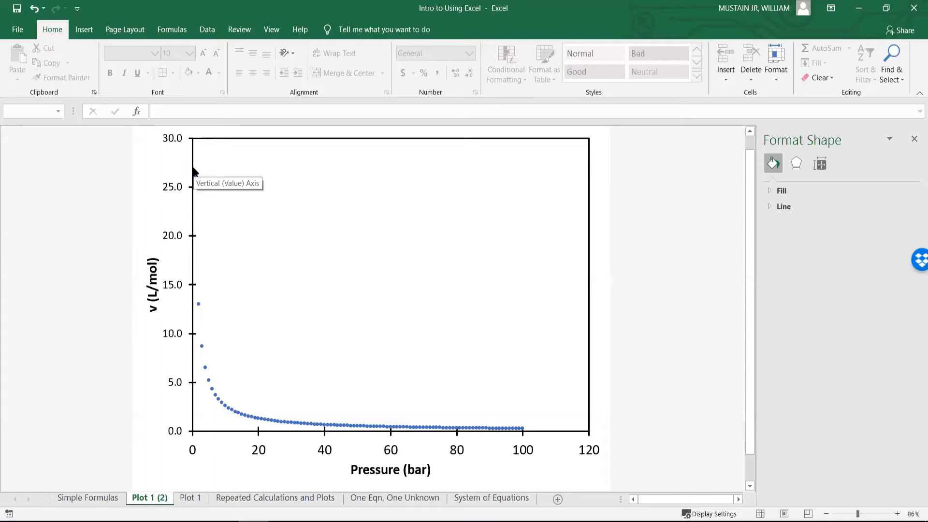
View where the Plot 1 (2) chart would be saved as a template, and cancel without saving.
{"action": "right_click", "coordinate": [306, 175]}
{"action": "left_click", "coordinate": [342, 236]}
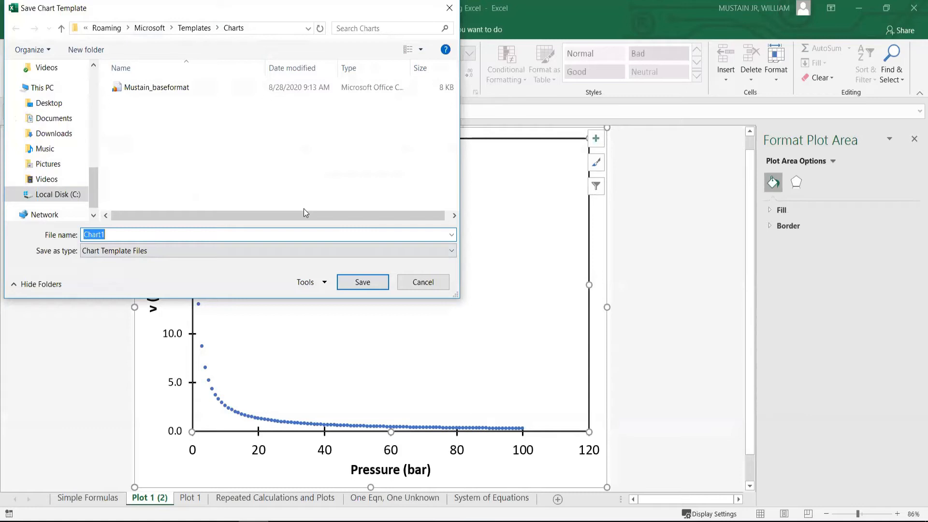
{"action": "key", "text": "Escape"}
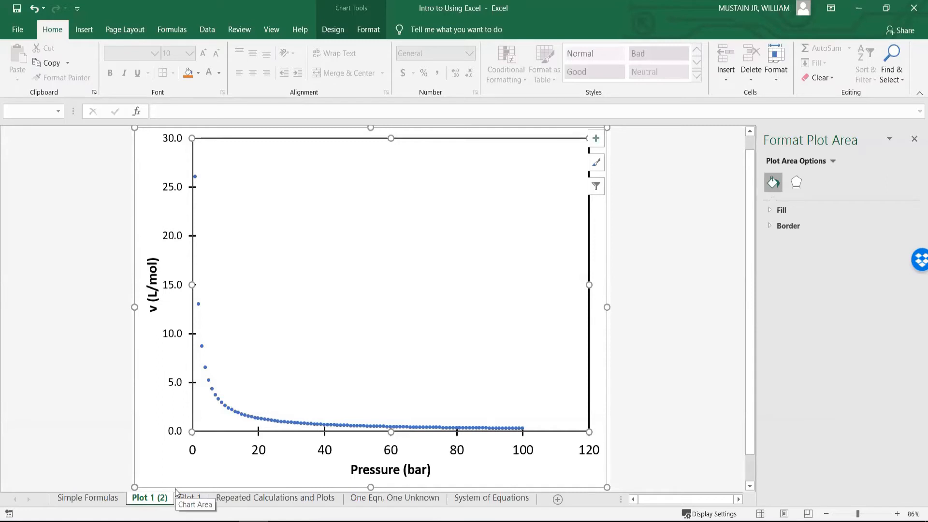
Review the saved templates among the chart types for the Plot 1 (2) chart, and keep the X Y (Scatter) type.
{"action": "key", "text": "ctrl"}
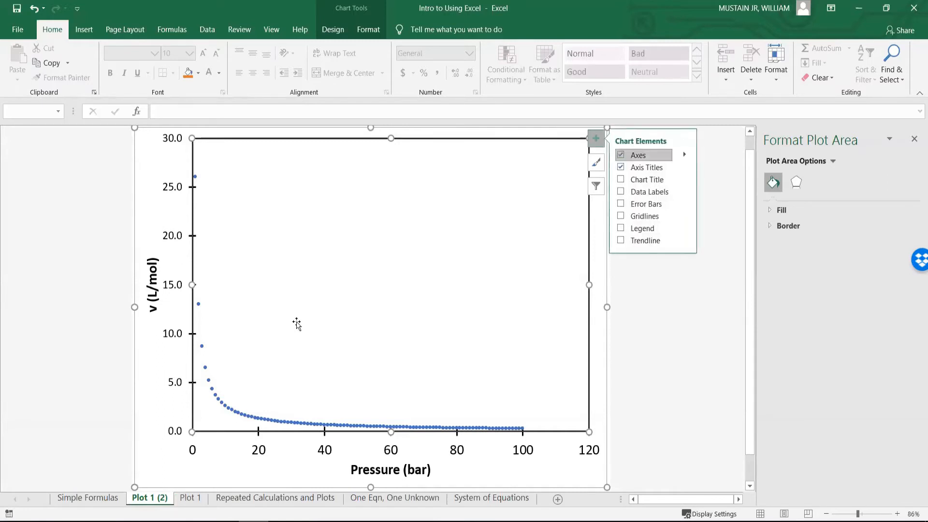
{"action": "right_click", "coordinate": [297, 324]}
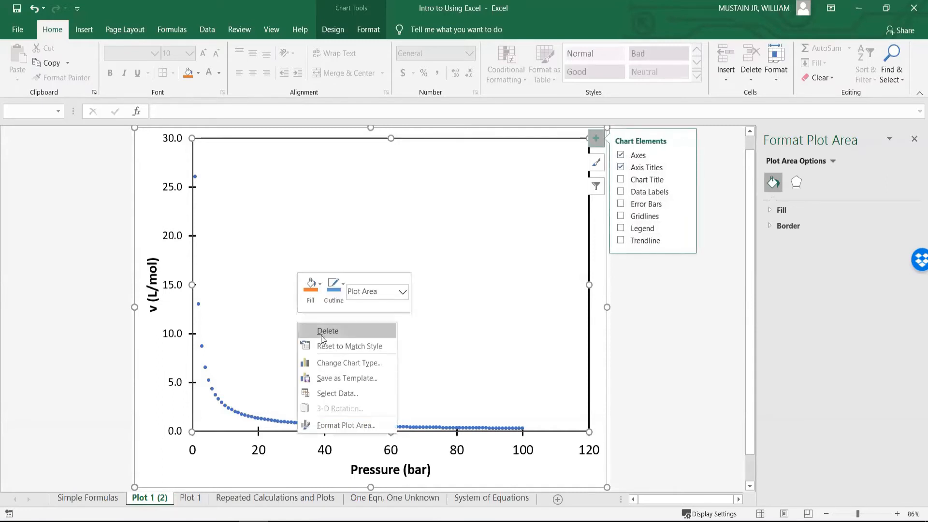
{"action": "left_click", "coordinate": [341, 362]}
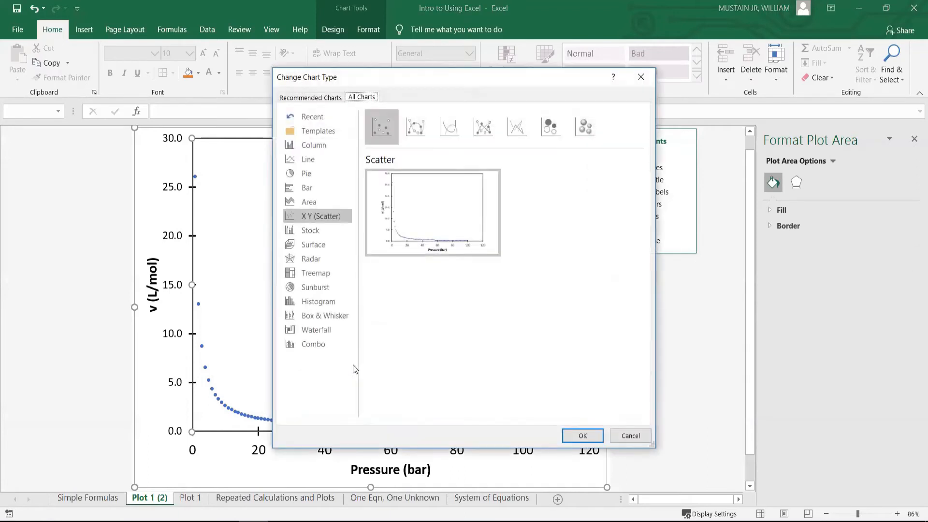
{"action": "left_click", "coordinate": [315, 136]}
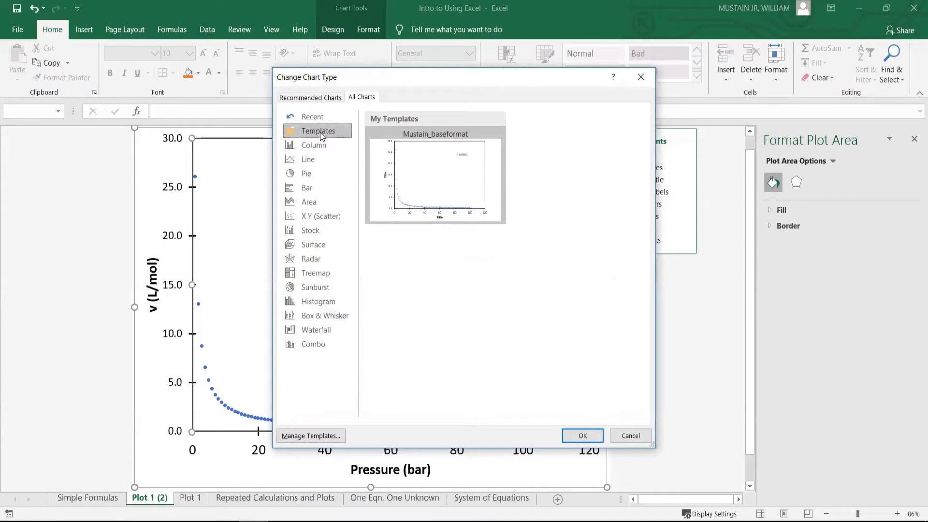
{"action": "mouse_move", "coordinate": [420, 166]}
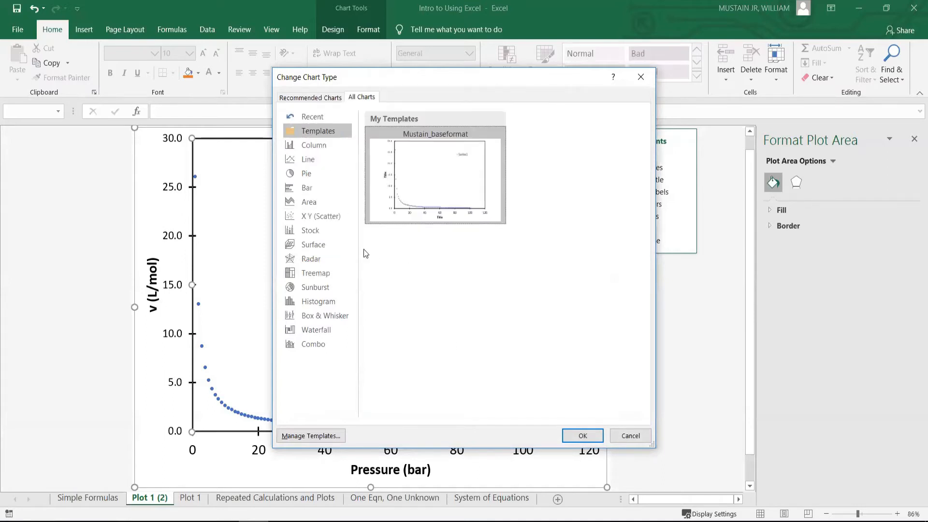
{"action": "left_click", "coordinate": [318, 219]}
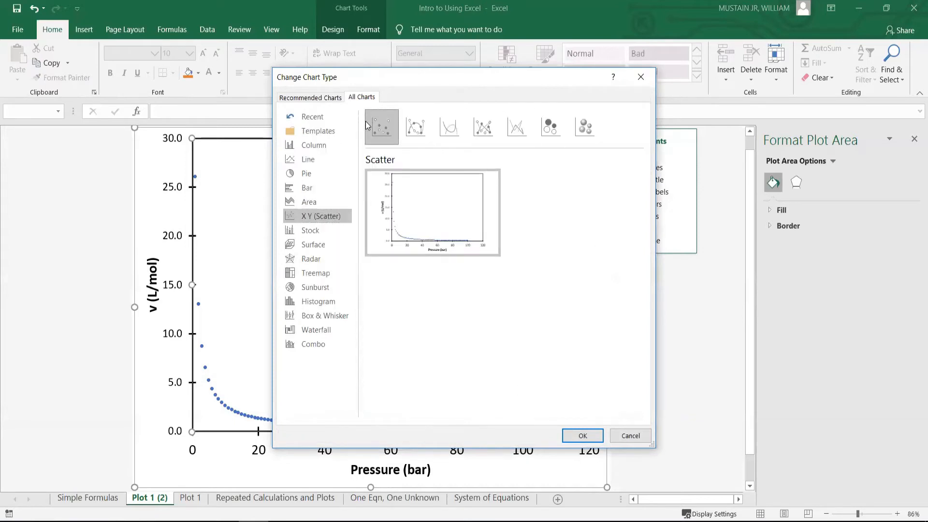
{"action": "left_click", "coordinate": [582, 436]}
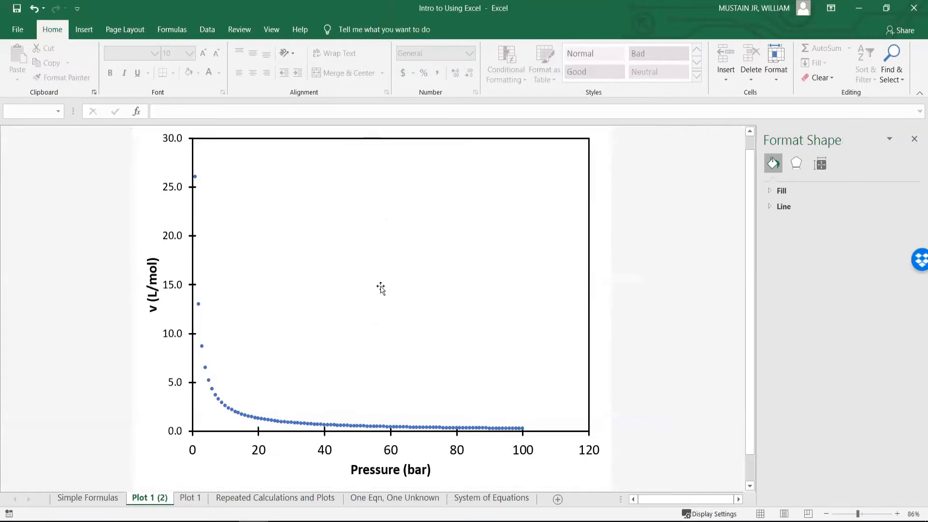
{"action": "right_click", "coordinate": [345, 278]}
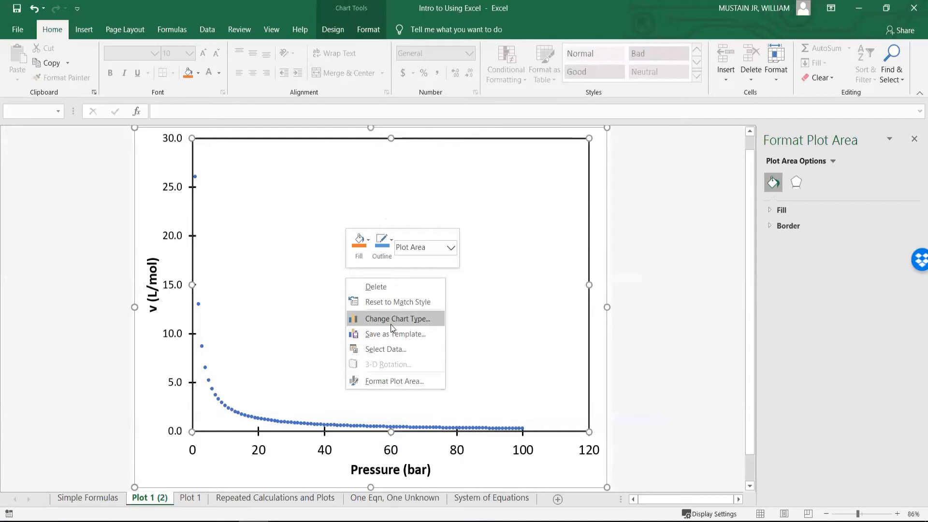
{"action": "key", "text": "Escape"}
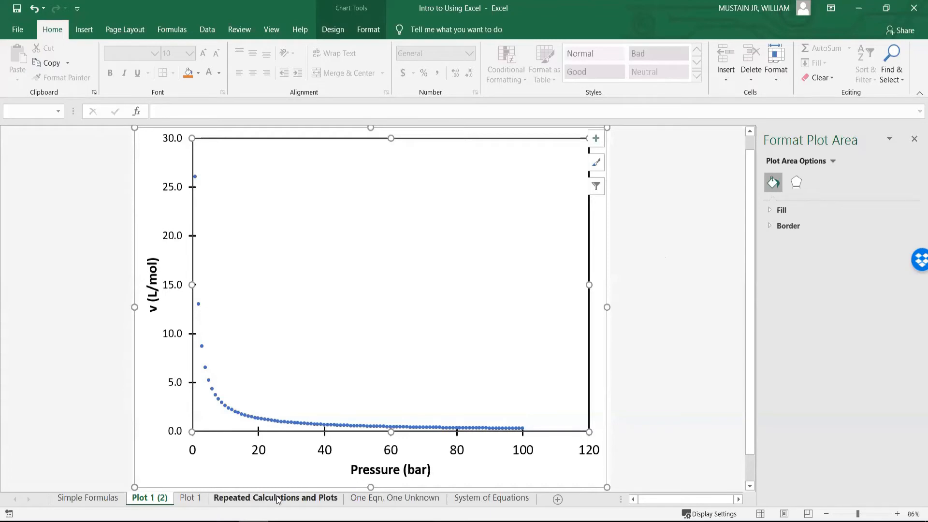
On the One Eqn, One Unknown sheet, label A4 "x guess" and B4 "Function".
{"action": "left_click", "coordinate": [374, 499]}
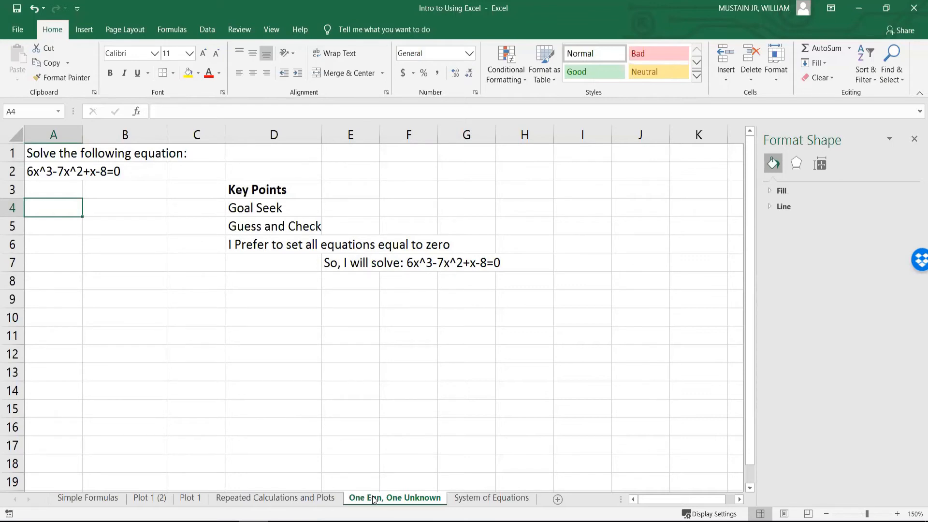
{"action": "type", "text": "x guess"}
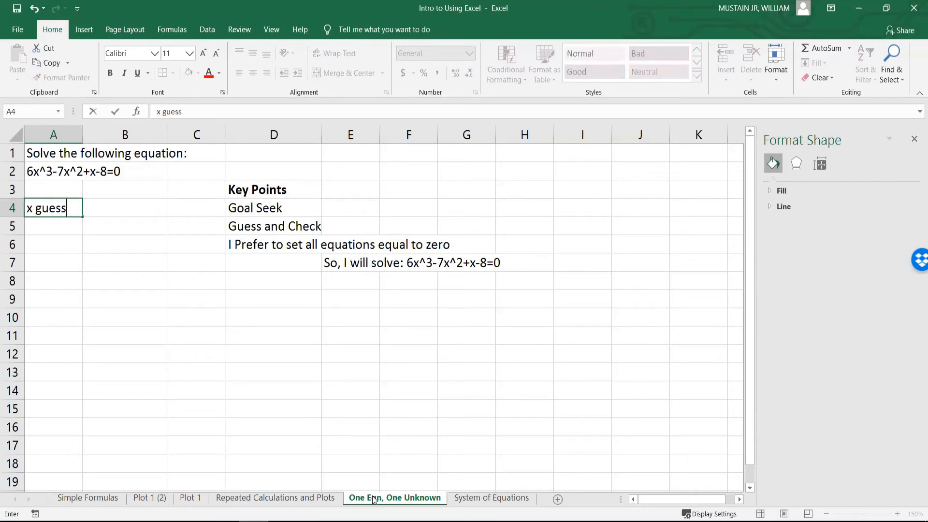
{"action": "key", "text": "Return"}
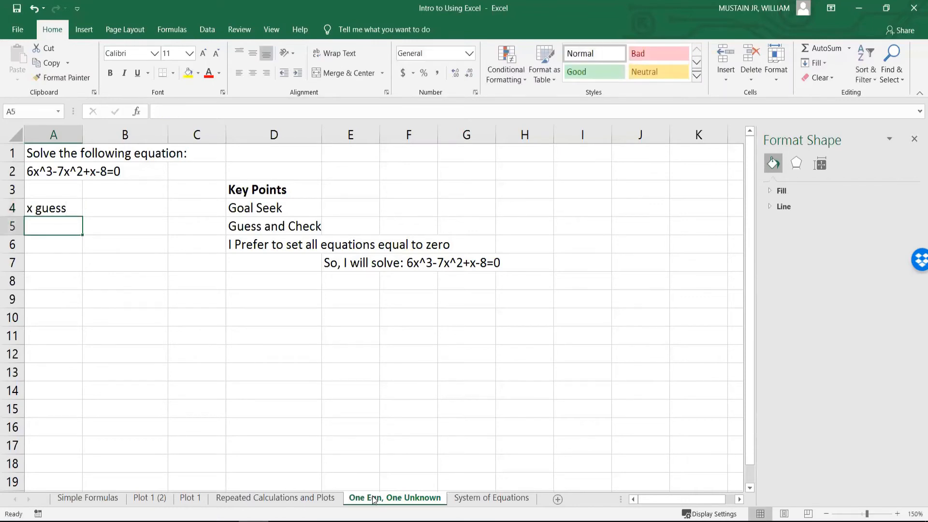
{"action": "key", "text": "Up"}
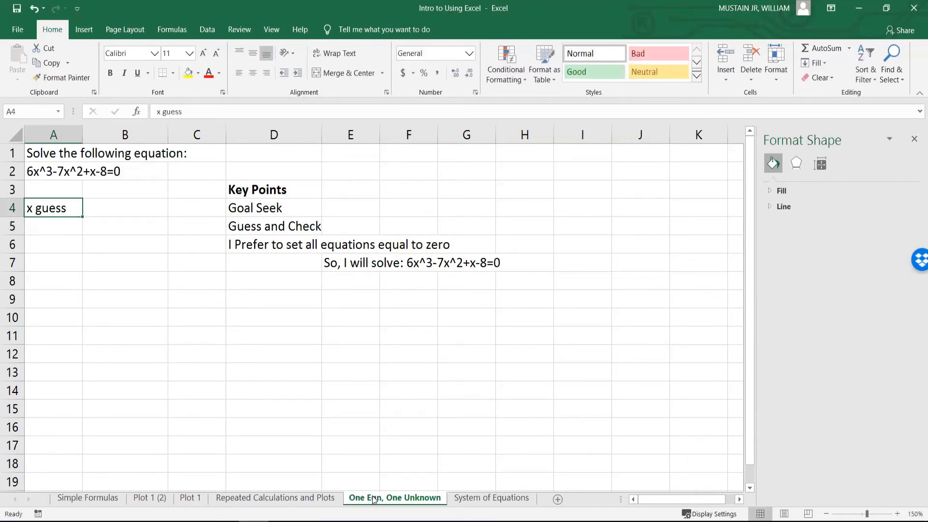
{"action": "key", "text": "Right"}
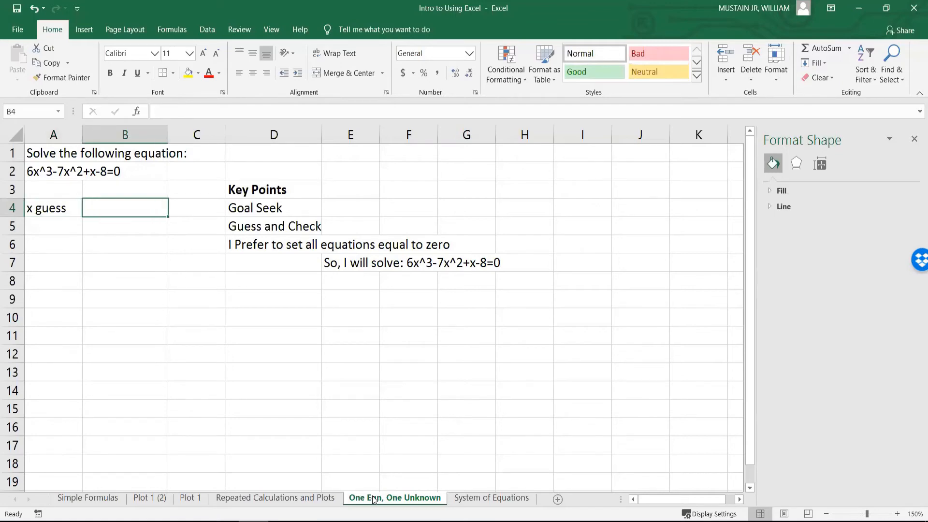
{"action": "type", "text": "Function"}
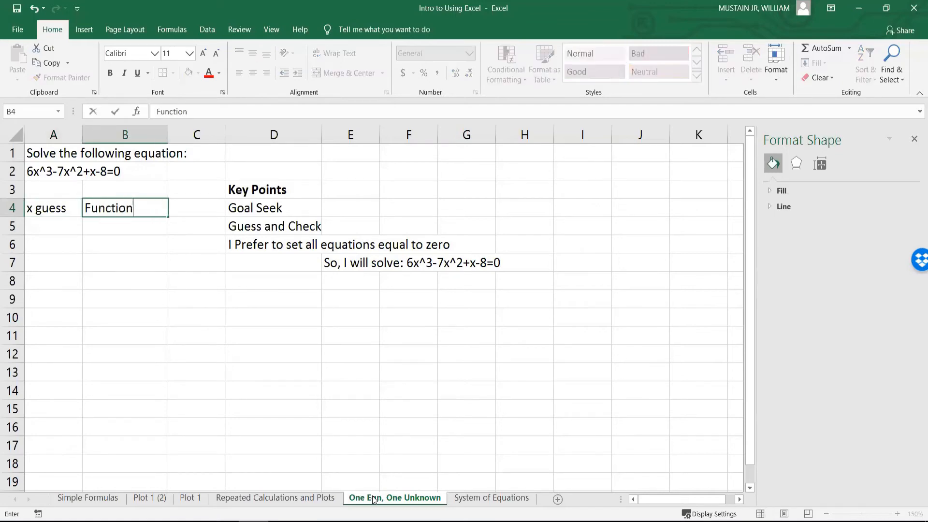
{"action": "key", "text": "Return"}
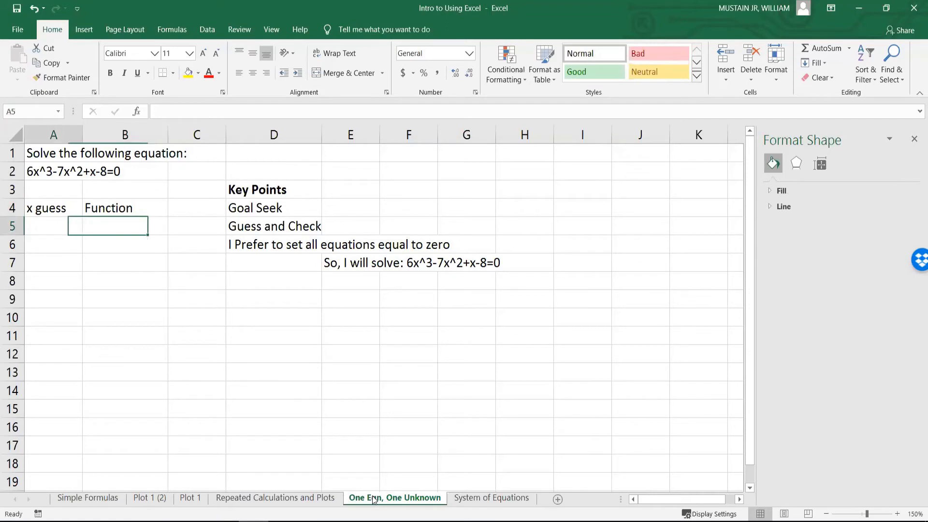
Enter 1 as the initial x guess in A5.
{"action": "key", "text": "Left"}
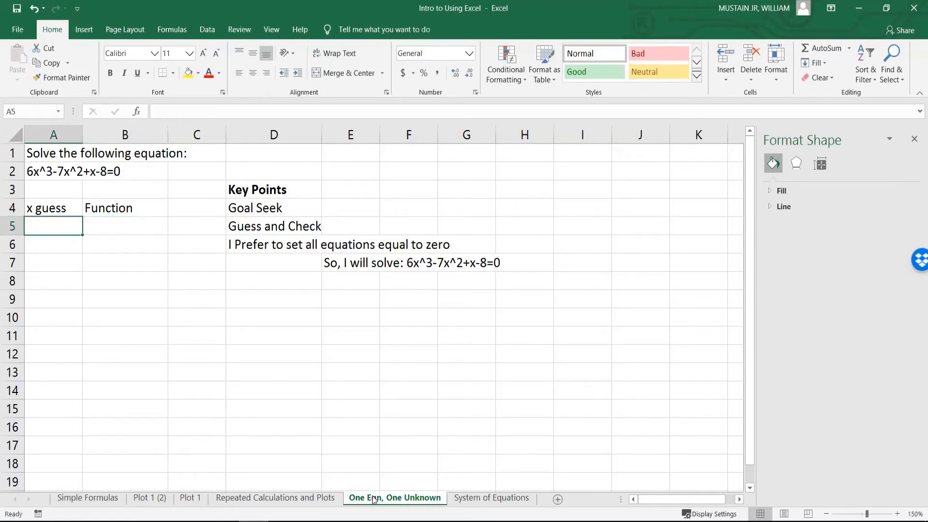
{"action": "type", "text": "1"}
{"action": "key", "text": "Return"}
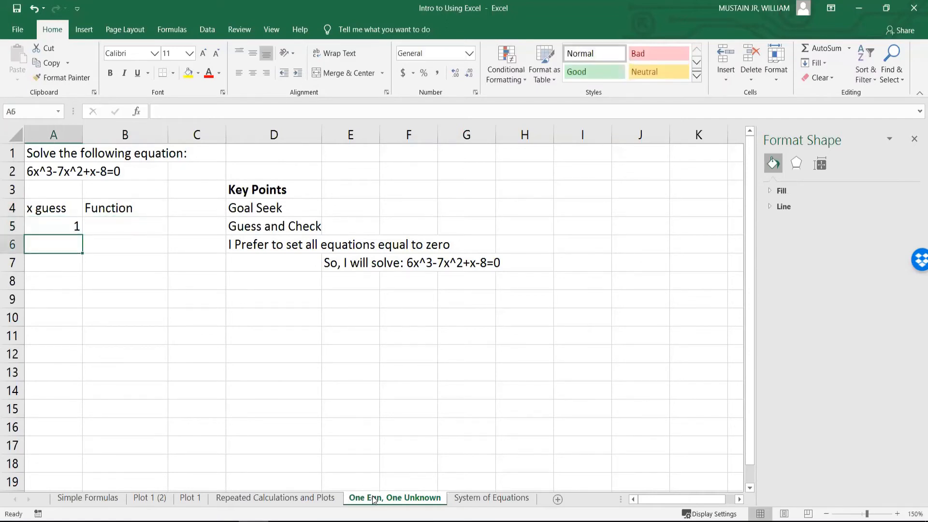
Examine the equation in A2 and the guess and function cells that will represent it.
{"action": "key", "text": "Up"}
{"action": "key", "text": "Up"}
{"action": "key", "text": "Up"}
{"action": "key", "text": "Up"}
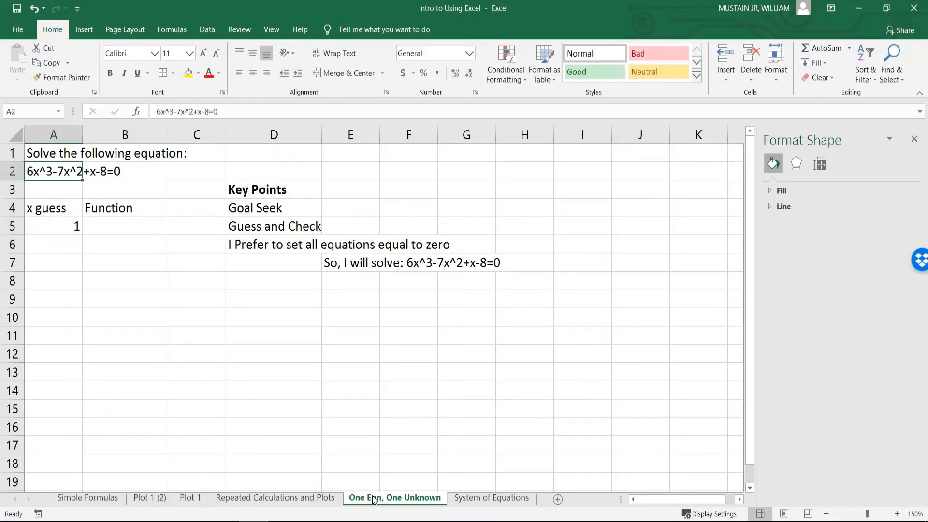
{"action": "key", "text": "Right"}
{"action": "key", "text": "Down"}
{"action": "key", "text": "Down"}
{"action": "key", "text": "Down"}
{"action": "key", "text": "Up"}
{"action": "key", "text": "Up"}
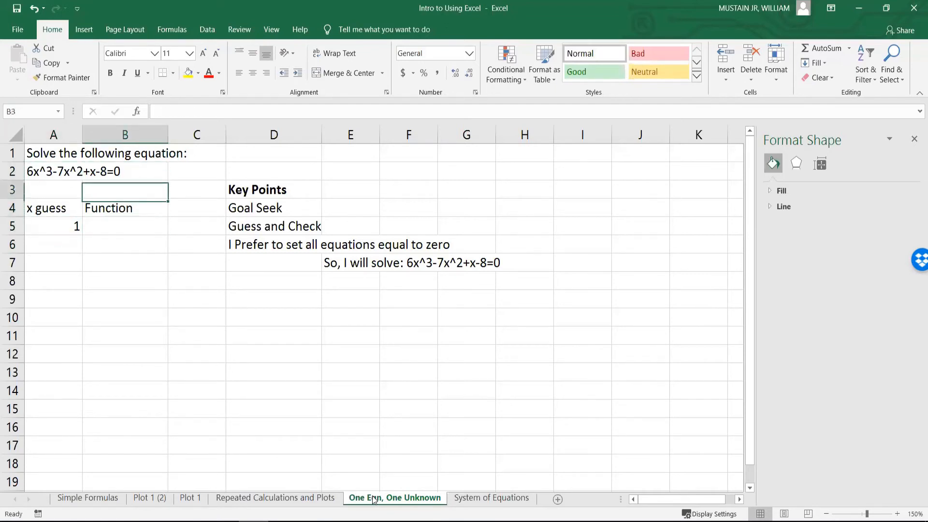
{"action": "key", "text": "Up"}
{"action": "key", "text": "Left"}
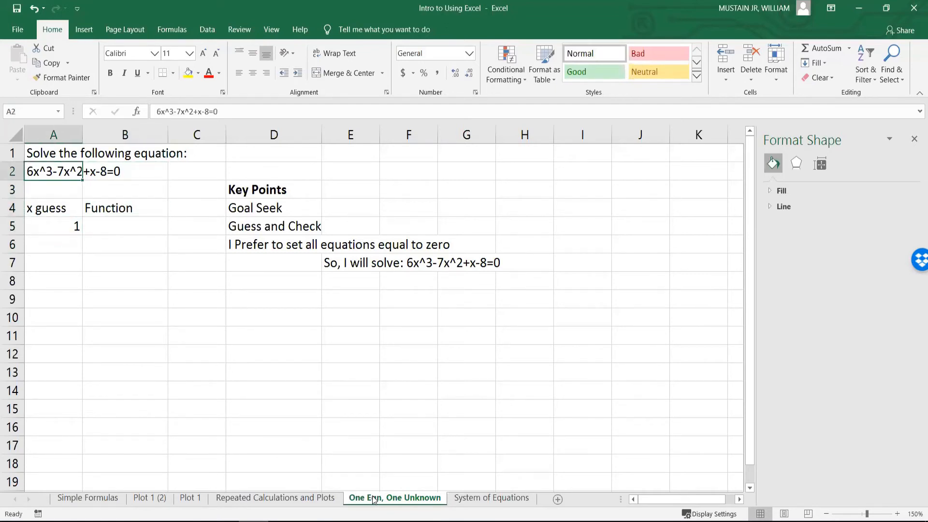
{"action": "key", "text": "Down"}
{"action": "key", "text": "Down"}
{"action": "key", "text": "Down"}
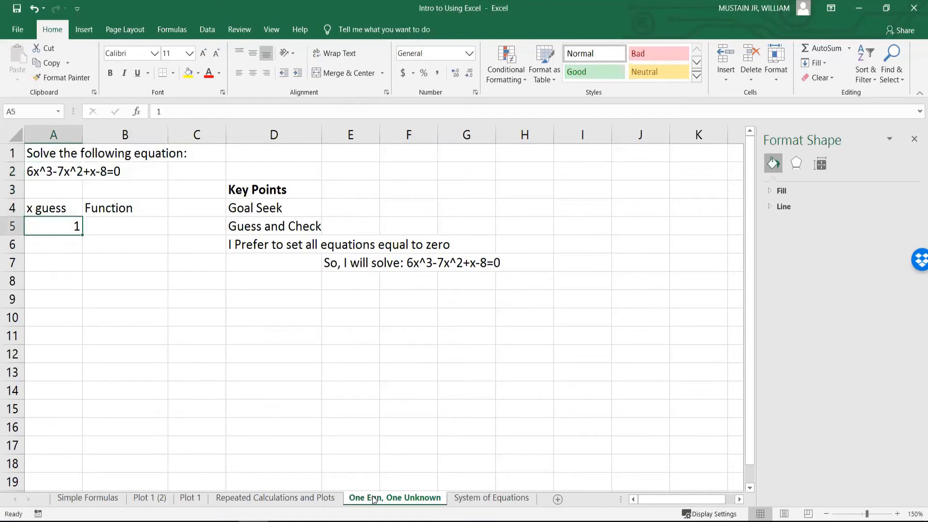
Enter the formula =6*(A5^3)-7*(A5^2)+A5-8 in B5 to evaluate the equation at the x guess.
{"action": "key", "text": "Right"}
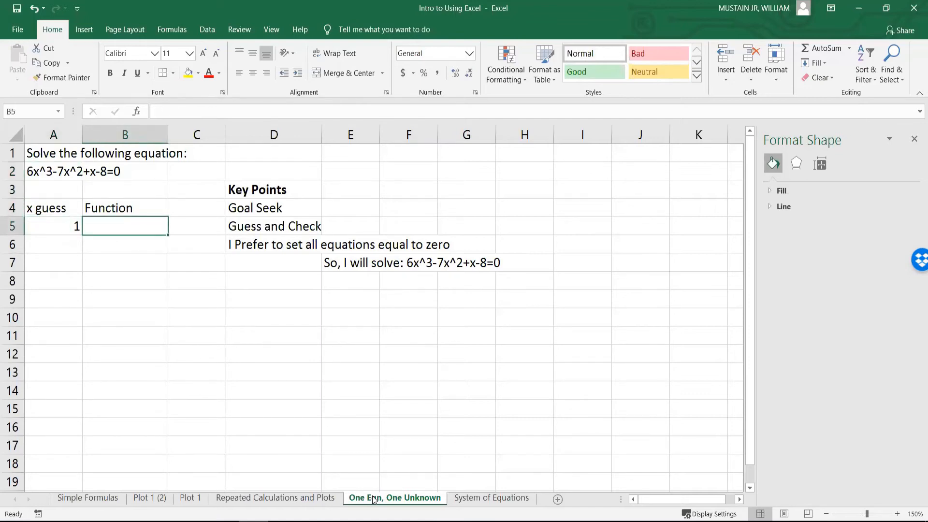
{"action": "type", "text": "=6"}
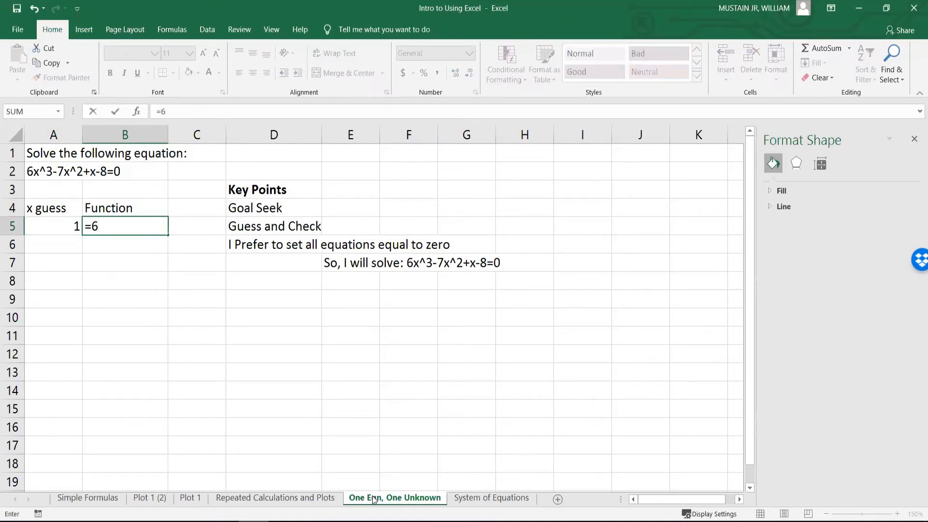
{"action": "type", "text": "*("}
{"action": "left_click", "coordinate": [57, 224]}
{"action": "type", "text": "^3)"}
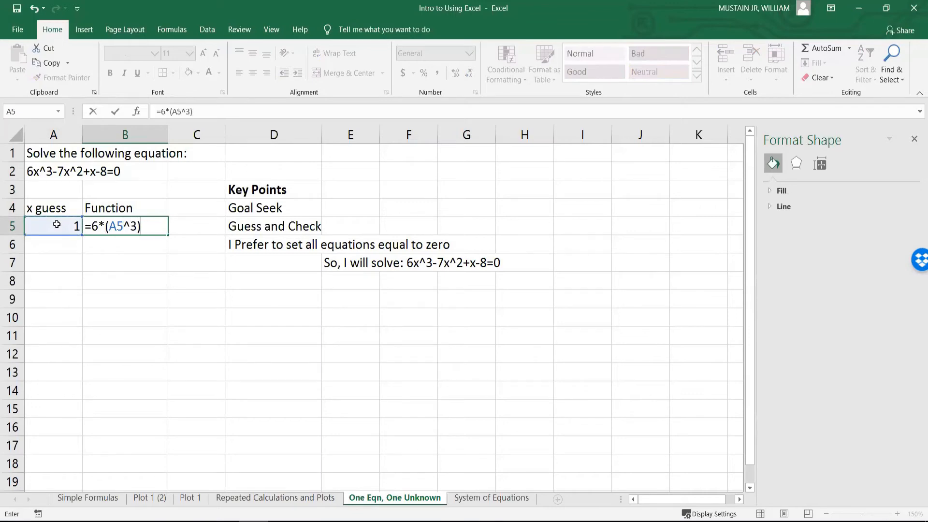
{"action": "type", "text": "-7**"}
{"action": "key", "text": "BackSpace"}
{"action": "type", "text": "("}
{"action": "left_click", "coordinate": [56, 225]}
{"action": "type", "text": "^2)"}
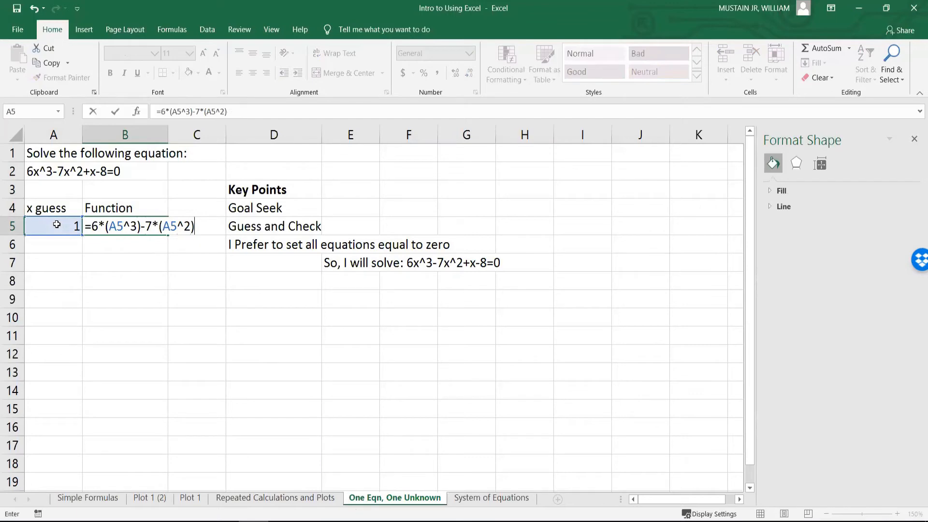
{"action": "type", "text": "="}
{"action": "key", "text": "BackSpace"}
{"action": "type", "text": "+"}
{"action": "left_click", "coordinate": [57, 225]}
{"action": "type", "text": "-"}
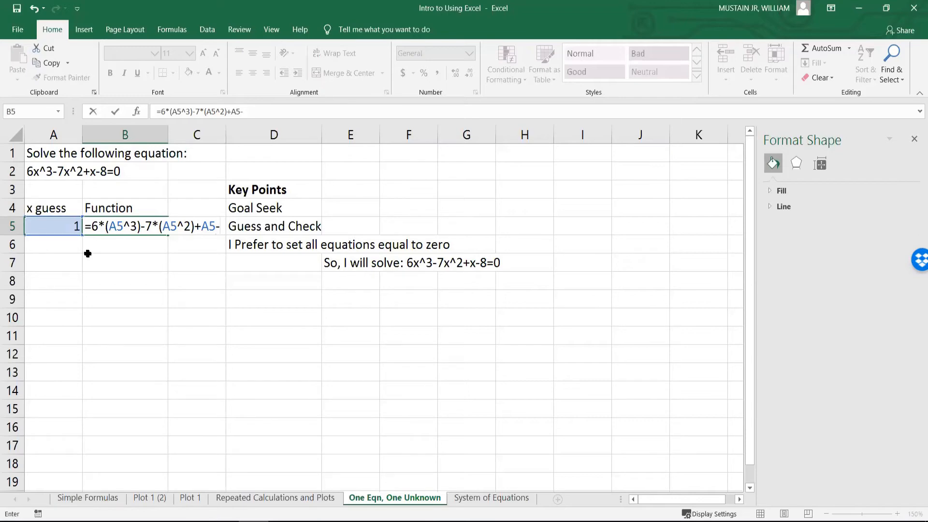
{"action": "type", "text": "8"}
{"action": "key", "text": "Return"}
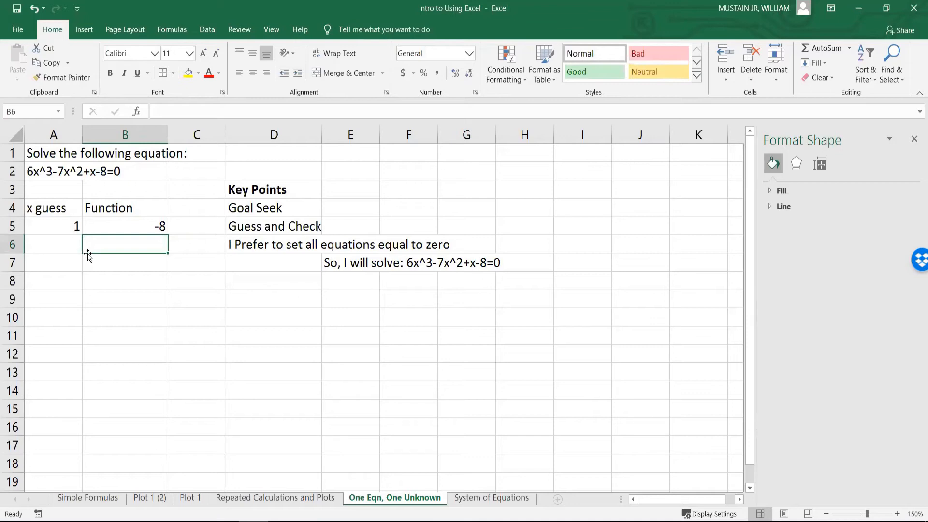
Try x guesses of 2, 3, 1 and again 2 in A5 to test the function value.
{"action": "key", "text": "Up"}
{"action": "key", "text": "Left"}
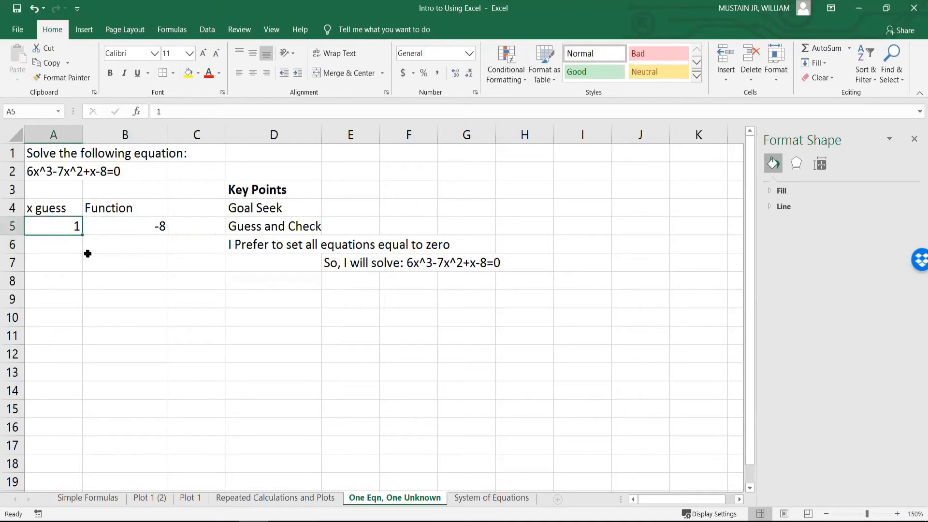
{"action": "type", "text": "2"}
{"action": "key", "text": "Return"}
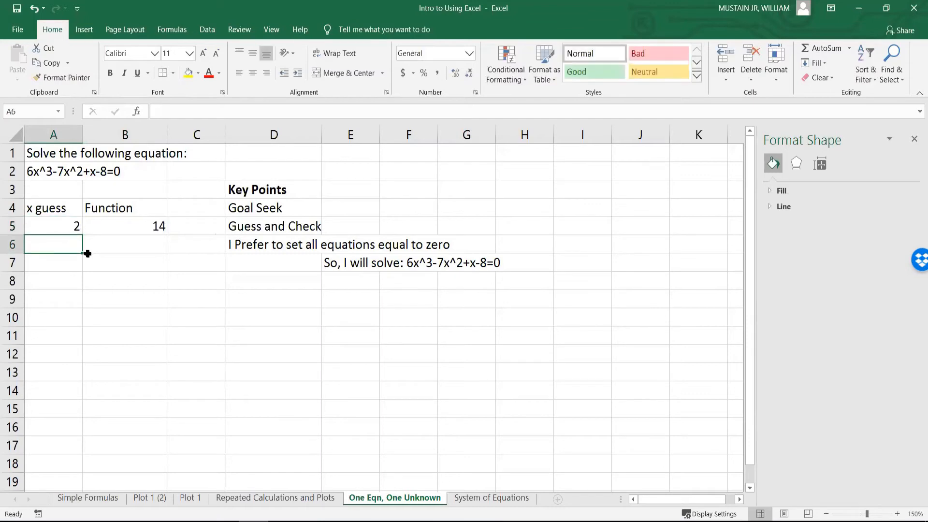
{"action": "key", "text": "Up"}
{"action": "type", "text": "3"}
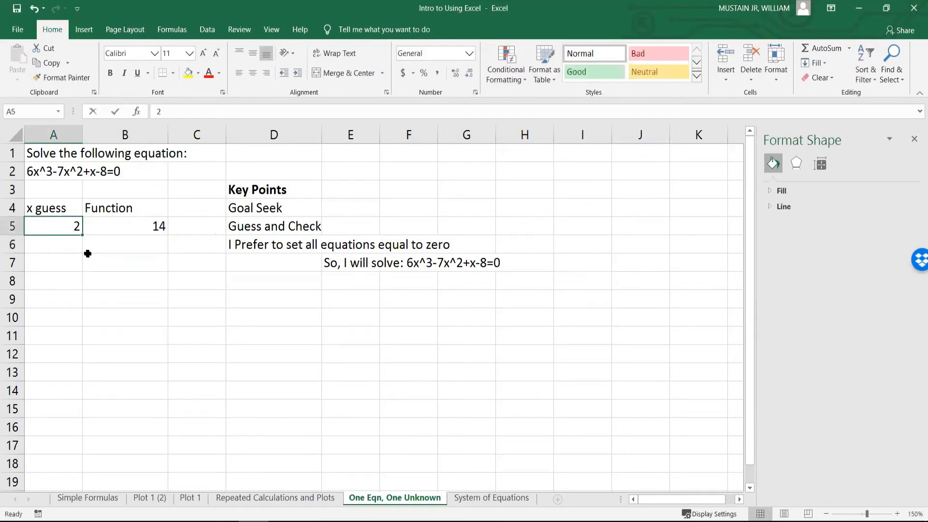
{"action": "key", "text": "Return"}
{"action": "key", "text": "Up"}
{"action": "type", "text": "1"}
{"action": "key", "text": "Return"}
{"action": "key", "text": "Up"}
{"action": "type", "text": "2"}
{"action": "key", "text": "Return"}
Set the x guess in A5 to 1.5.
{"action": "key", "text": "Up"}
{"action": "type", "text": "1.5"}
{"action": "key", "text": "Return"}
Try an x guess of 1.7 in A5 and undo that entry.
{"action": "key", "text": "Up"}
{"action": "type", "text": "1.7"}
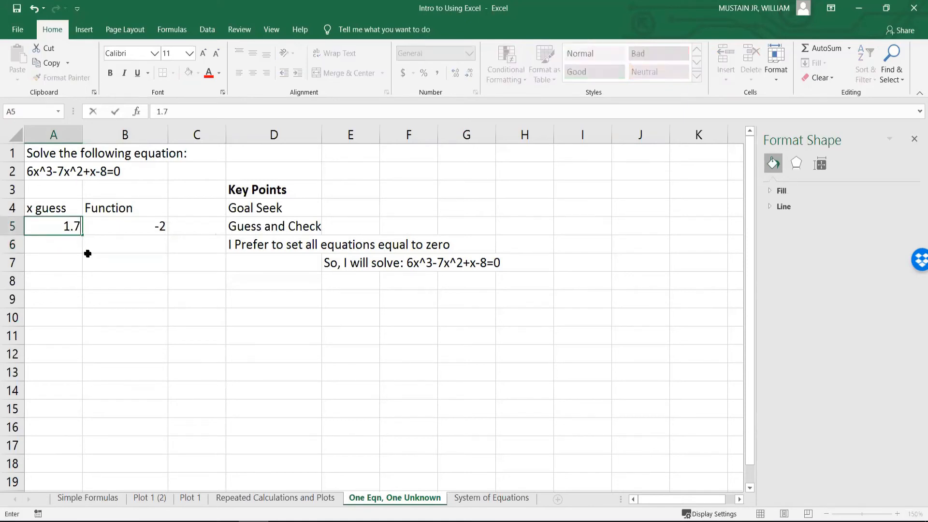
{"action": "key", "text": "Return"}
{"action": "key", "text": "Up"}
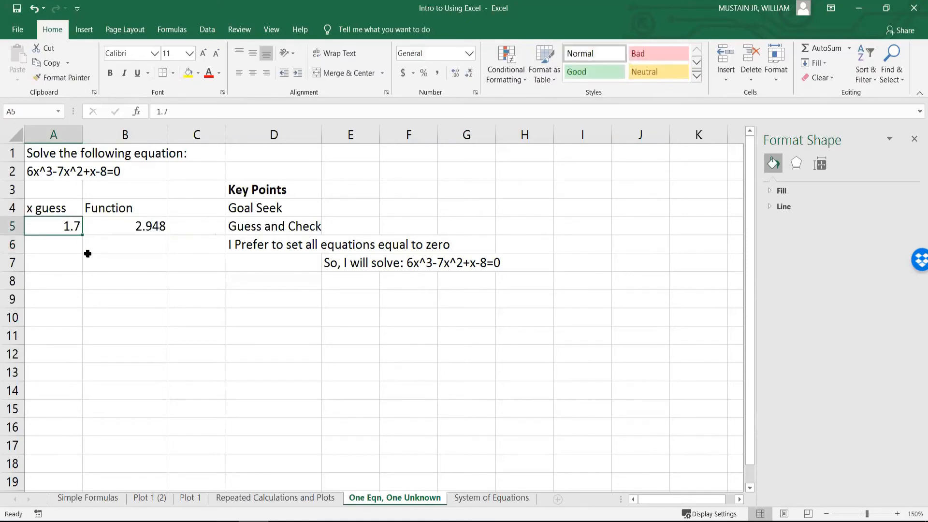
{"action": "key", "text": "ctrl+z"}
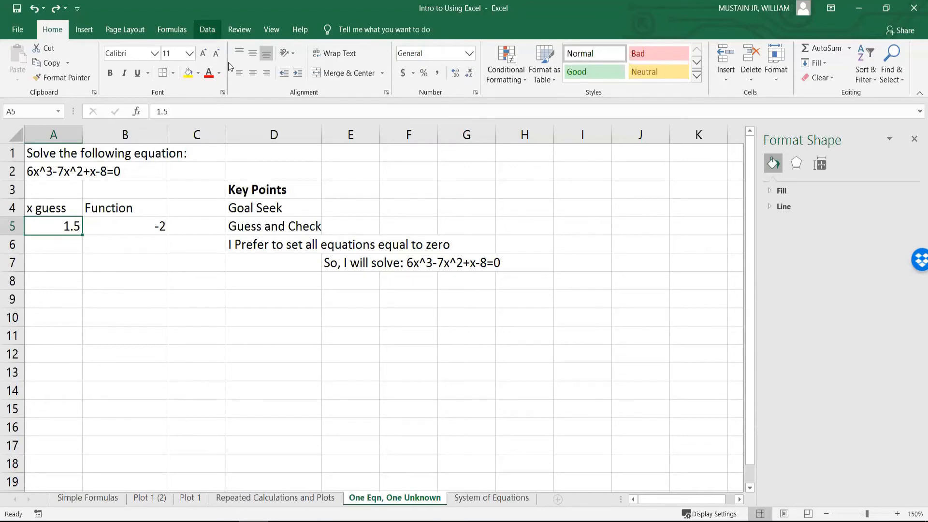
Run Goal Seek to set the function in B5 to 0 by changing the x guess in A5, and accept the solution.
{"action": "left_click", "coordinate": [116, 230]}
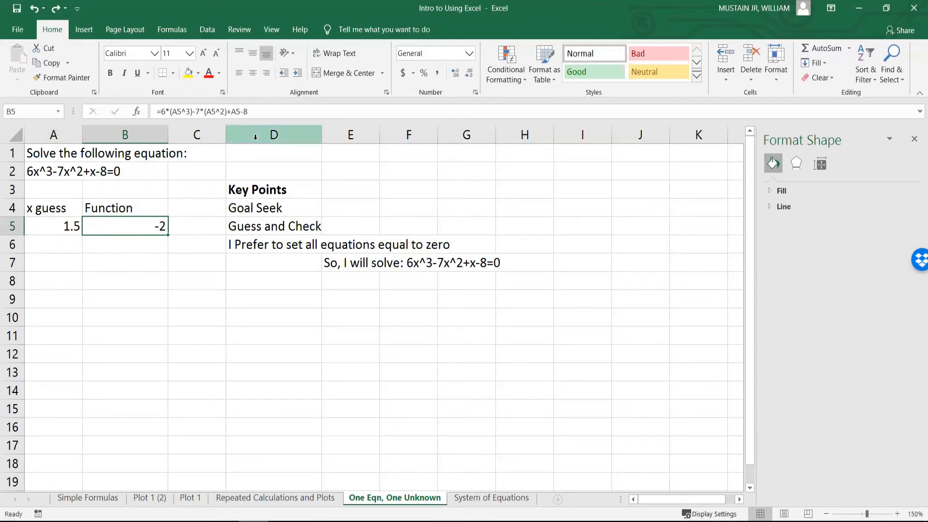
{"action": "left_click", "coordinate": [207, 30]}
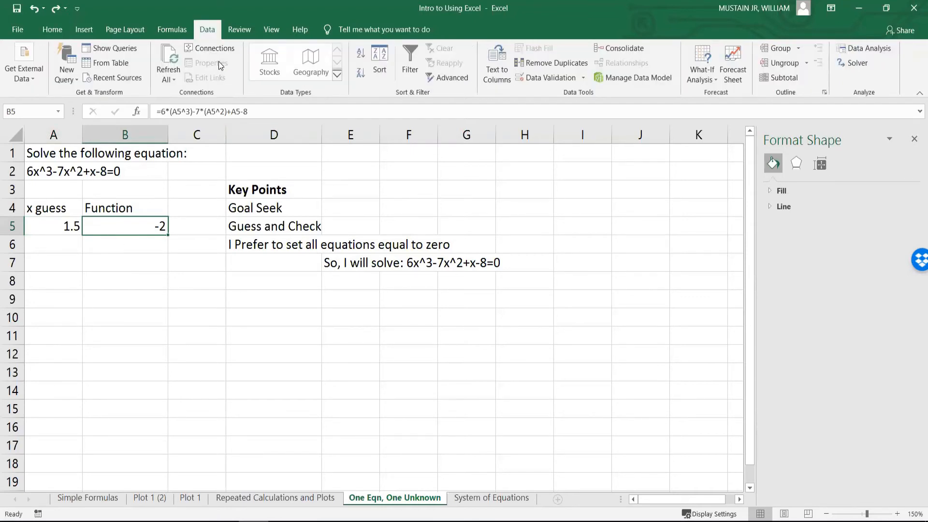
{"action": "left_click", "coordinate": [700, 78]}
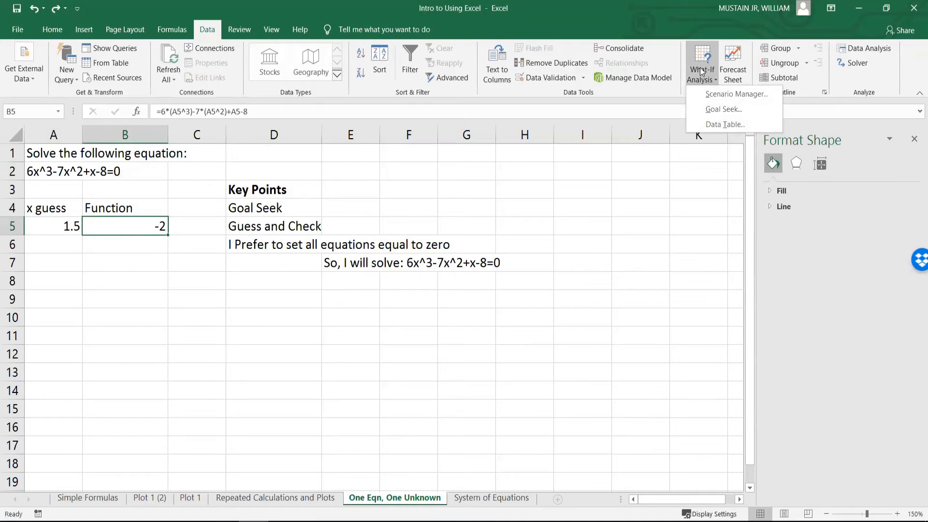
{"action": "left_click", "coordinate": [716, 110]}
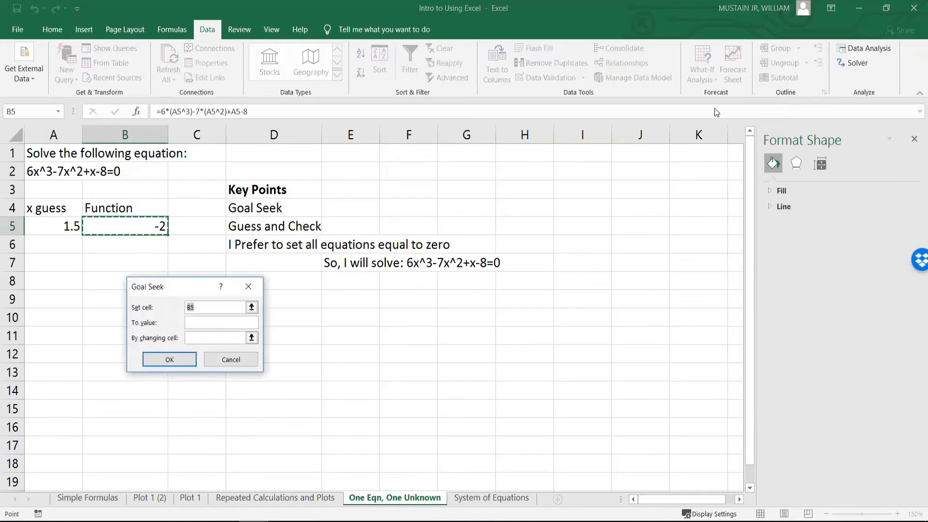
{"action": "left_click", "coordinate": [138, 227]}
{"action": "left_click", "coordinate": [200, 323]}
{"action": "type", "text": "0"}
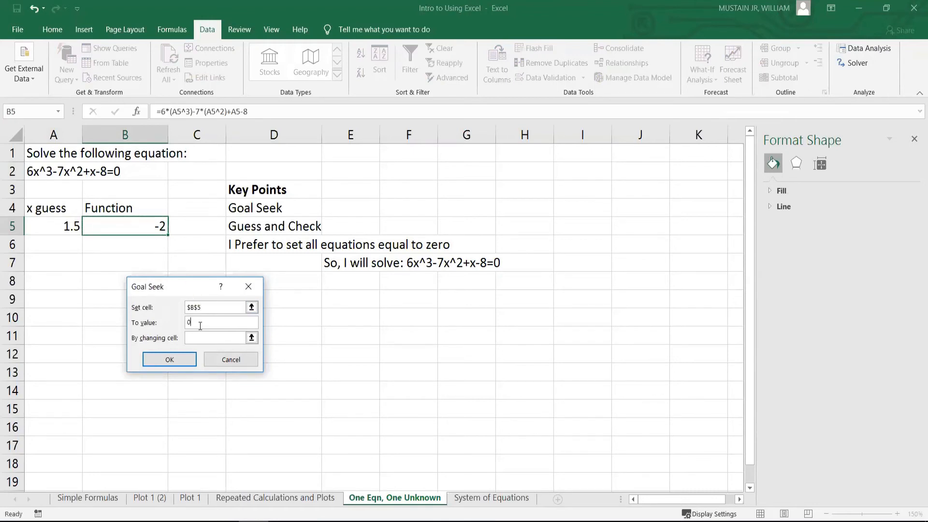
{"action": "left_click", "coordinate": [251, 338]}
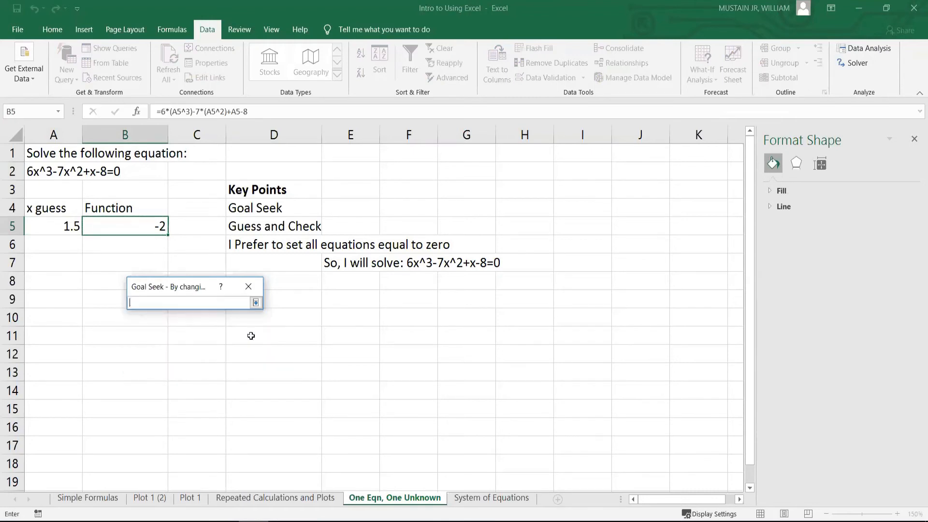
{"action": "left_click", "coordinate": [40, 224]}
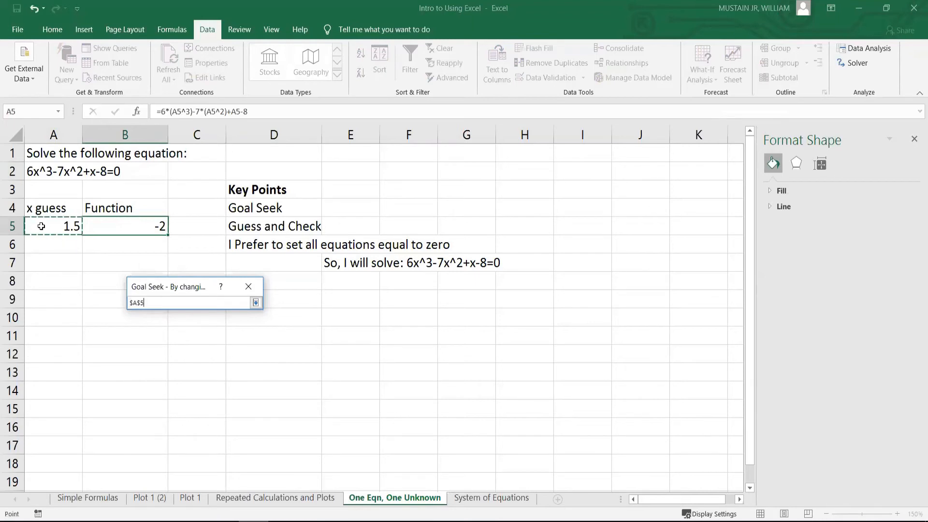
{"action": "left_click", "coordinate": [255, 303]}
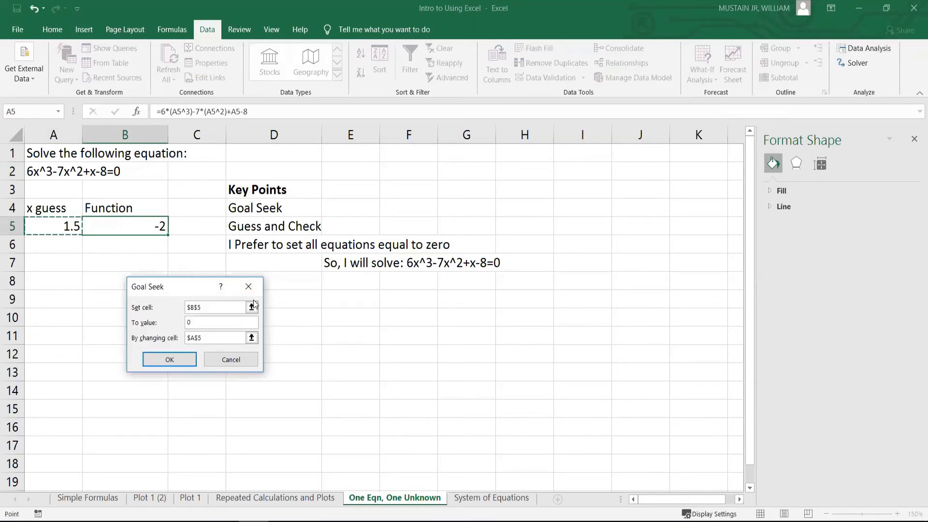
{"action": "left_click", "coordinate": [172, 362]}
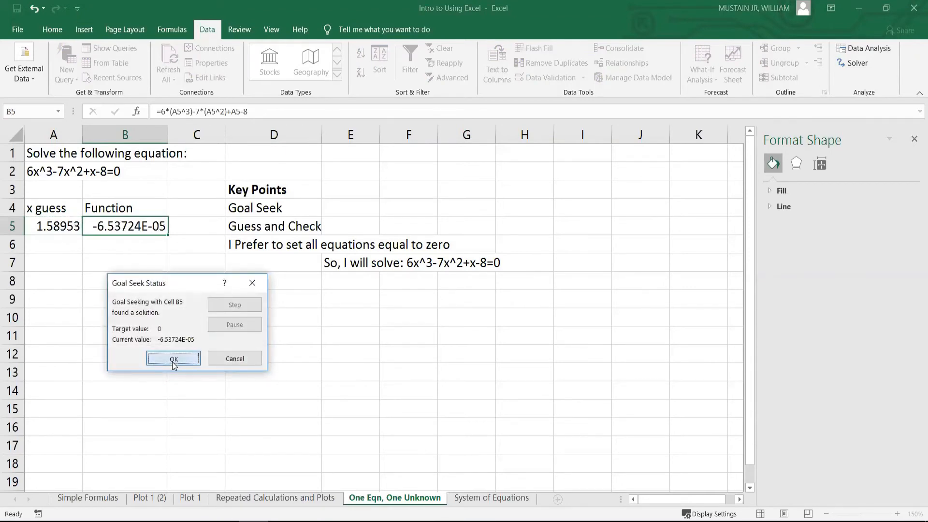
{"action": "left_click", "coordinate": [173, 361]}
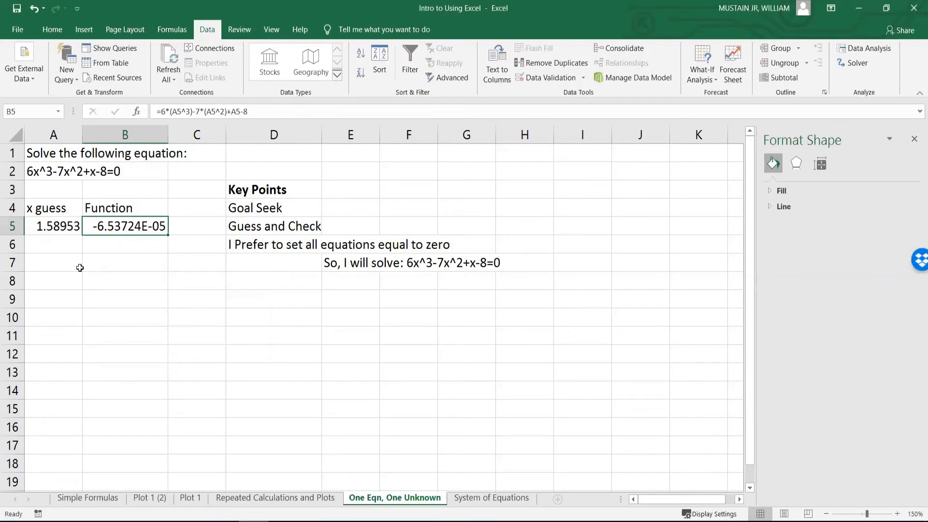
Examine the solved x value in A5 and the function formula in B5 together with their labels in row 4.
{"action": "left_click", "coordinate": [51, 228]}
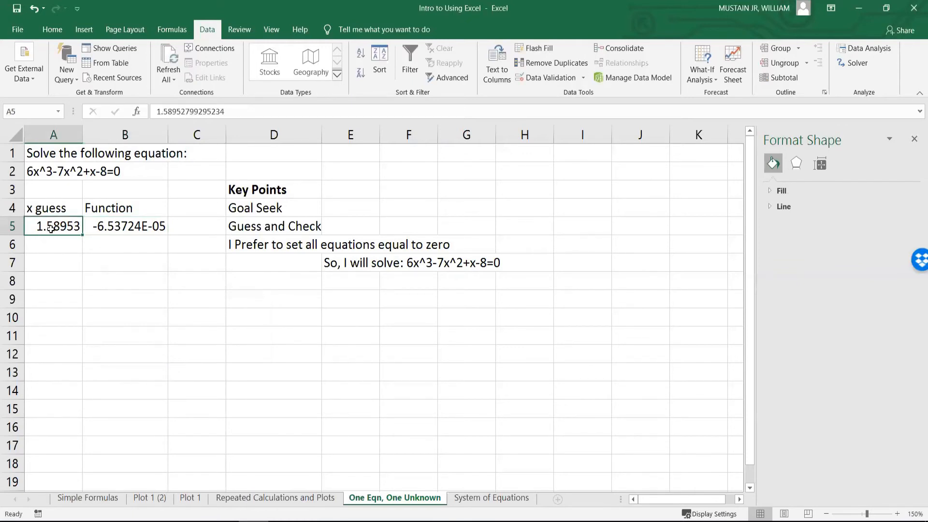
{"action": "key", "text": "Right"}
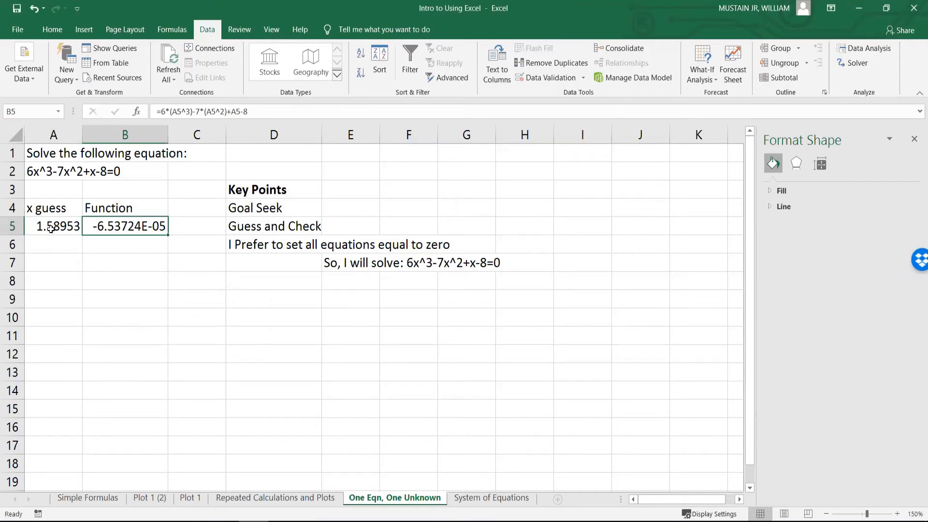
{"action": "left_click", "coordinate": [51, 228]}
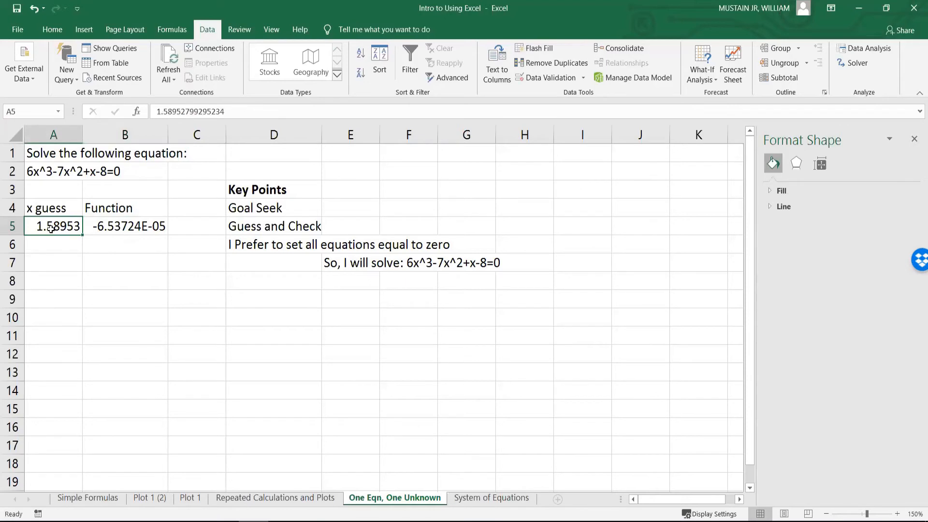
{"action": "key", "text": "Right"}
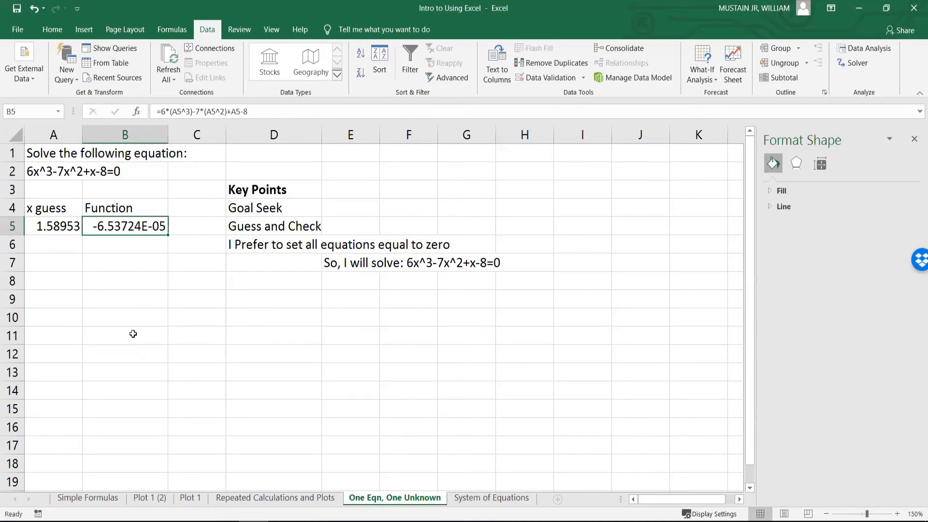
{"action": "left_click", "coordinate": [52, 228]}
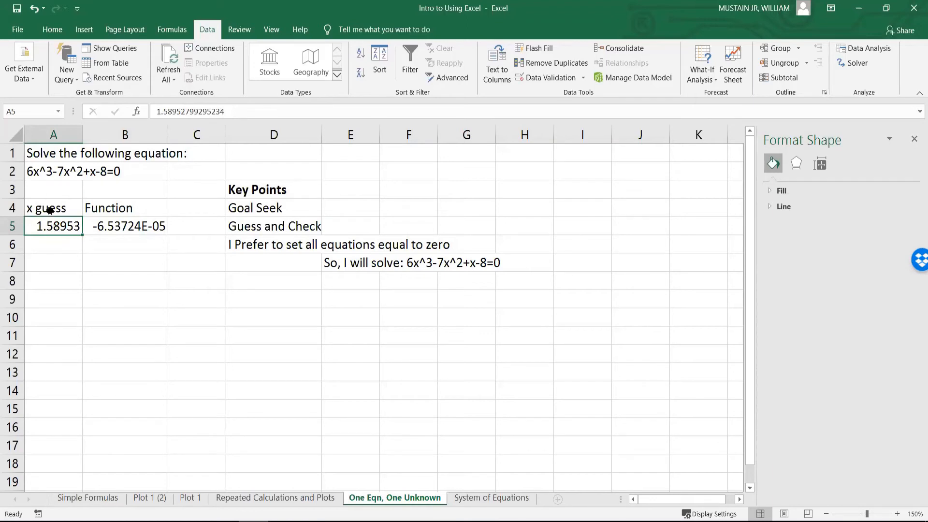
{"action": "left_click", "coordinate": [51, 210]}
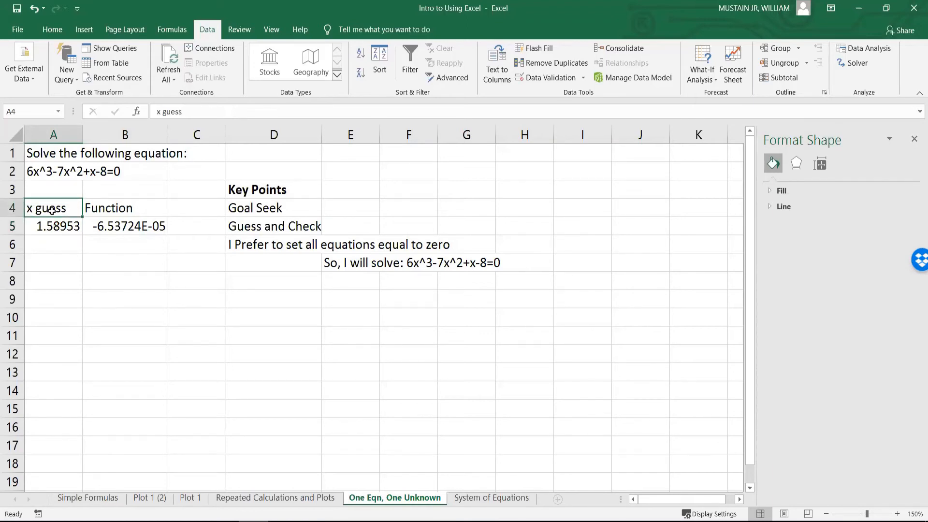
{"action": "key", "text": "Right"}
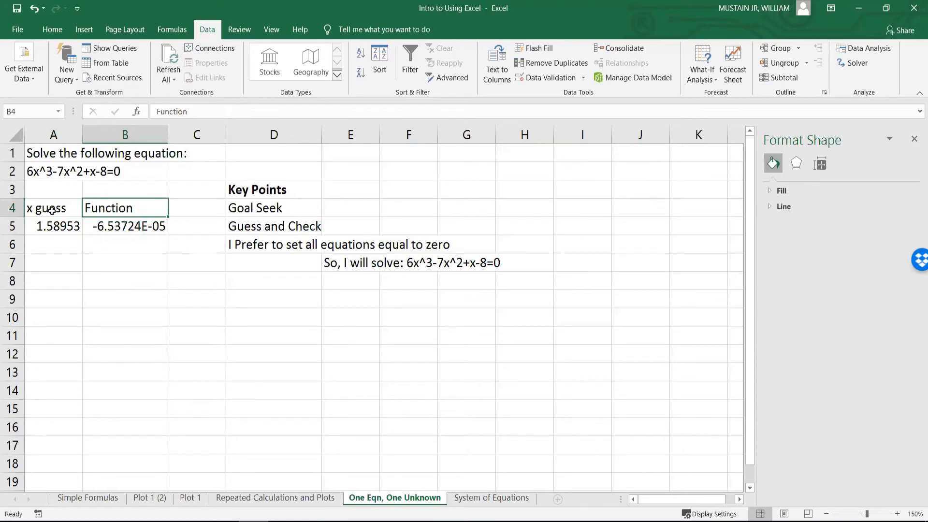
{"action": "key", "text": "Down"}
{"action": "key", "text": "Left"}
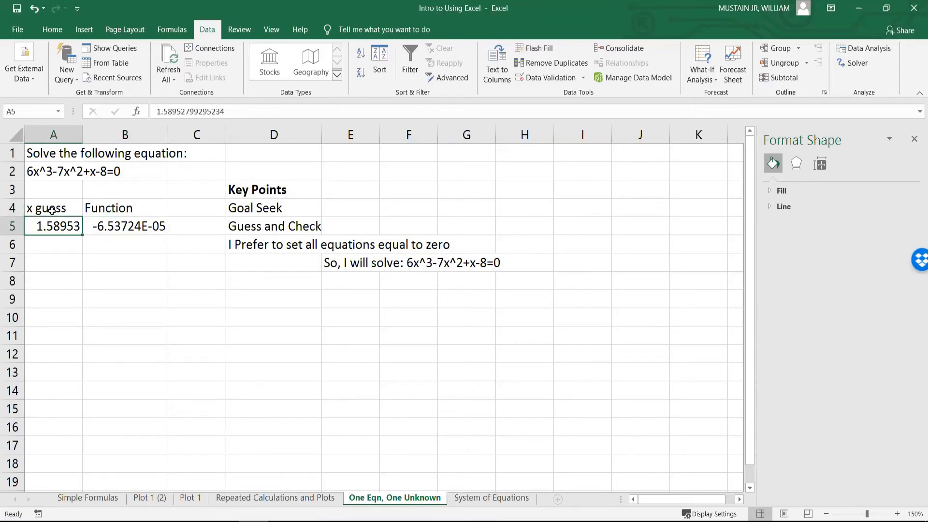
{"action": "key", "text": "Up"}
{"action": "key", "text": "Up"}
{"action": "key", "text": "Up"}
{"action": "key", "text": "Down"}
{"action": "key", "text": "Down"}
{"action": "key", "text": "Down"}
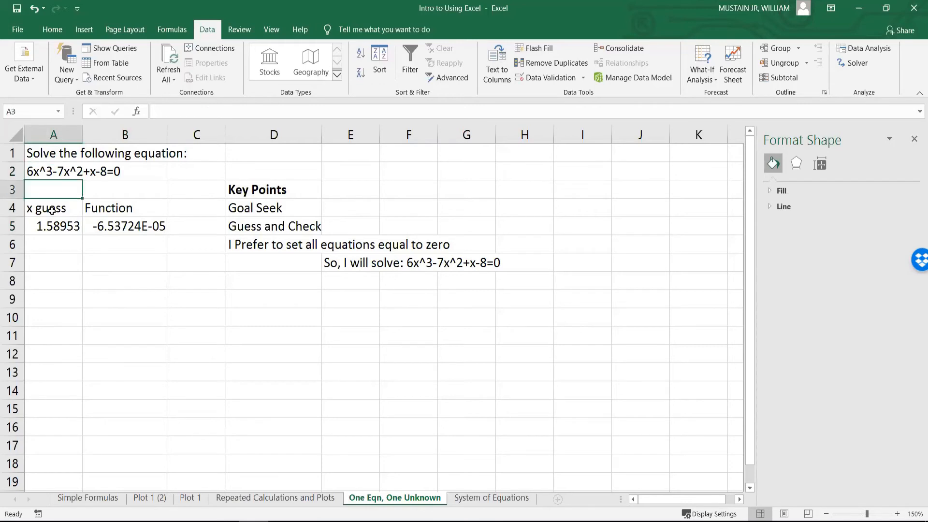
{"action": "key", "text": "Right"}
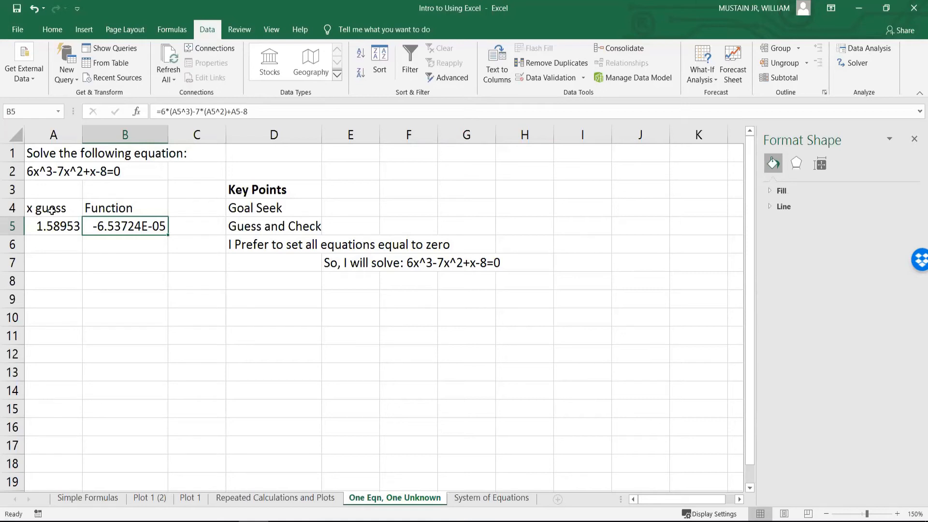
{"action": "left_click", "coordinate": [52, 211]}
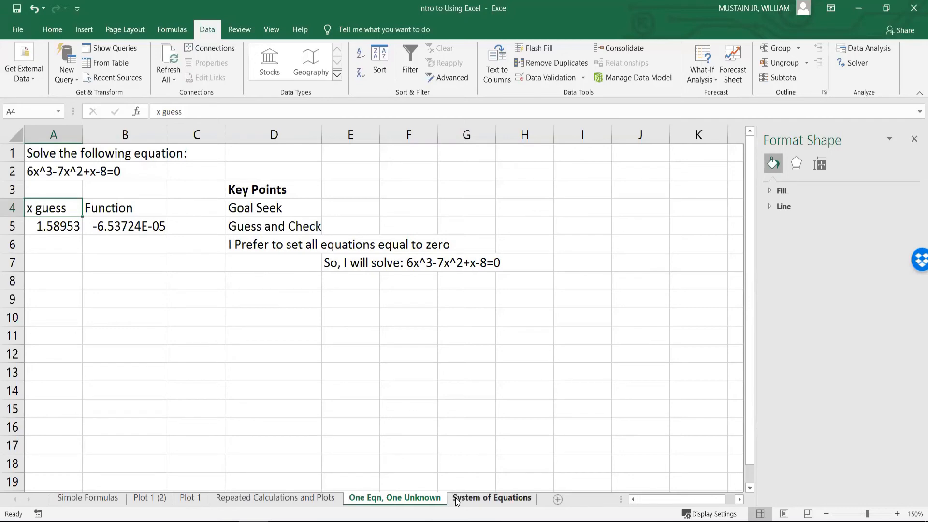
Switch to the System of Equations sheet and open the Add-ins settings in Excel Options.
{"action": "left_click", "coordinate": [492, 498]}
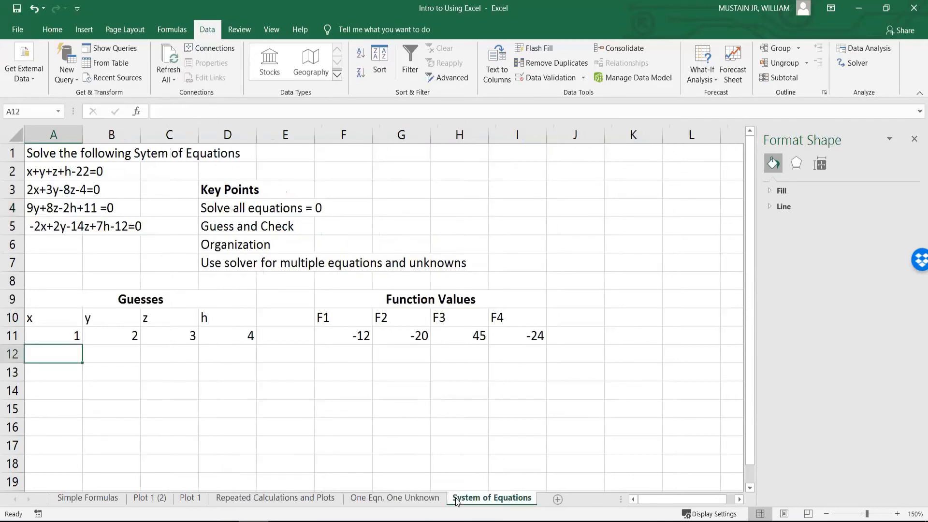
{"action": "left_click", "coordinate": [19, 30]}
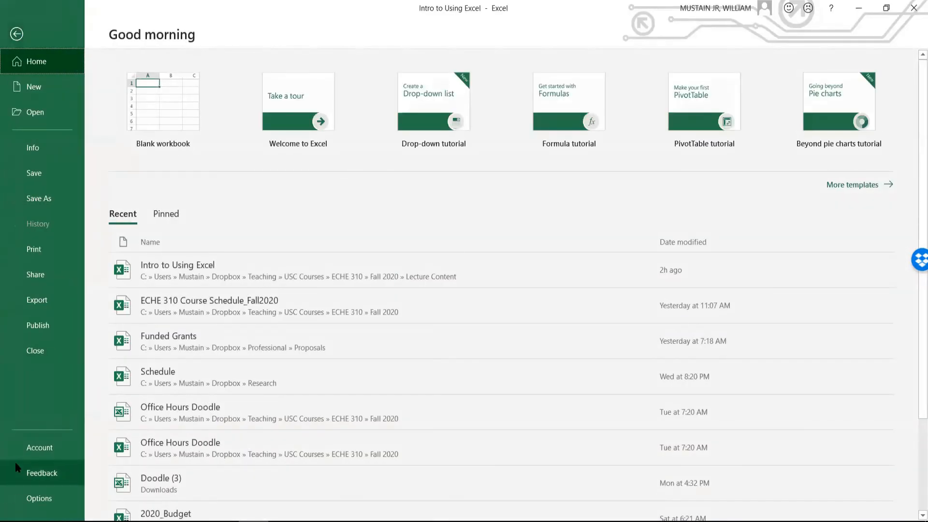
{"action": "left_click", "coordinate": [39, 498]}
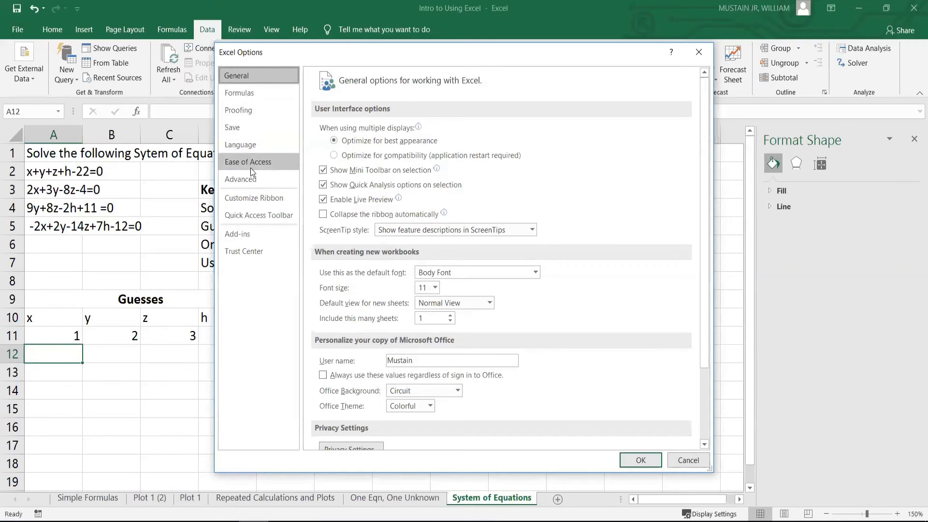
{"action": "left_click", "coordinate": [249, 237]}
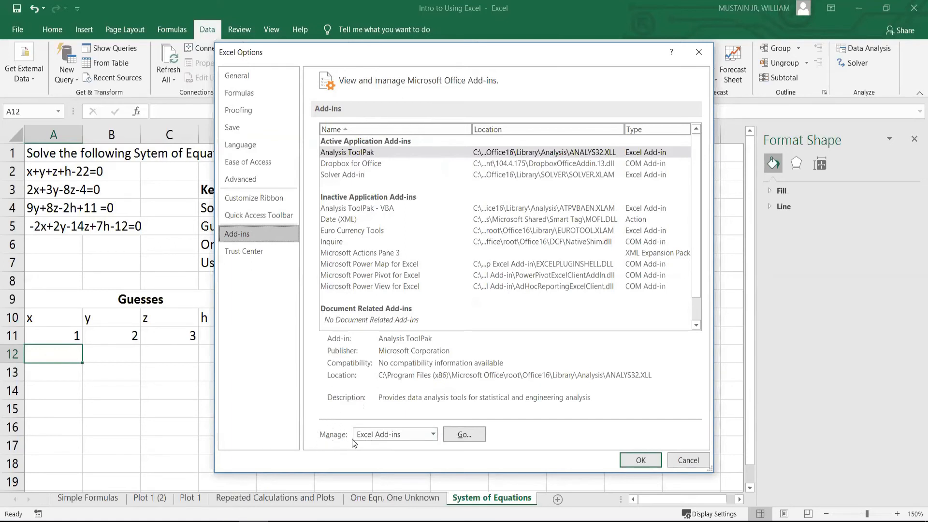
Open the list of available Excel Add-ins and accept it with Analysis ToolPak and Solver Add-in enabled.
{"action": "left_click", "coordinate": [370, 435]}
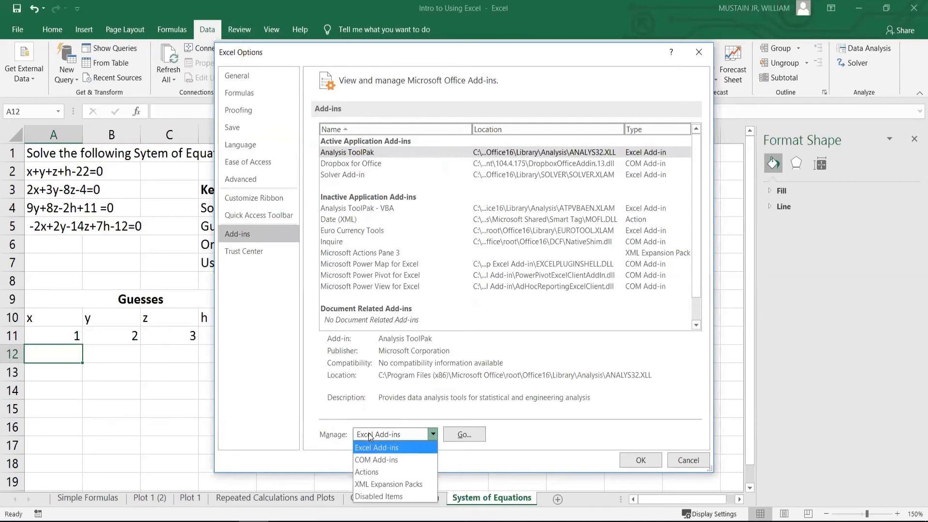
{"action": "left_click", "coordinate": [375, 448]}
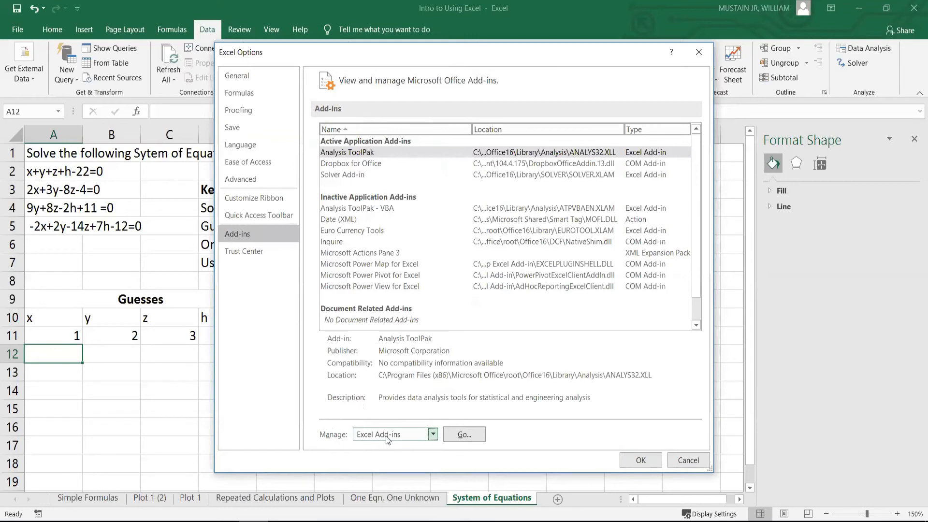
{"action": "left_click", "coordinate": [387, 435]}
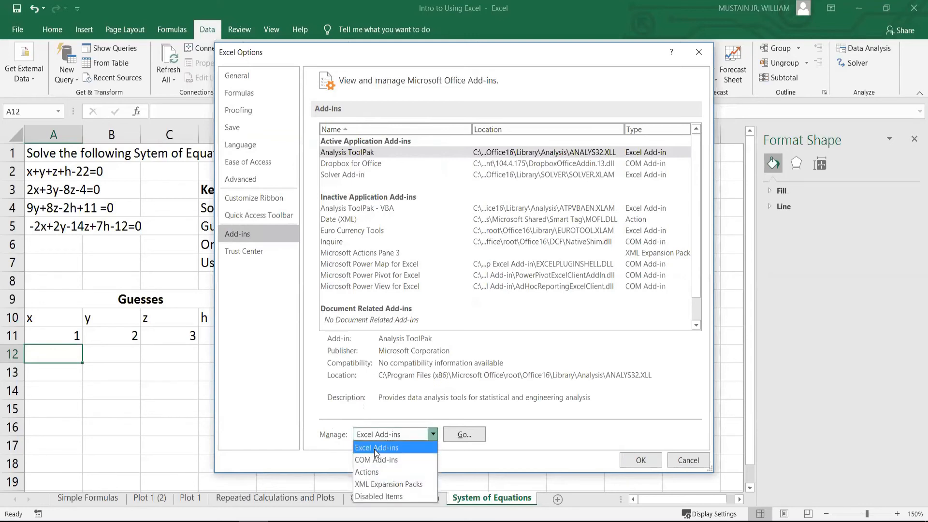
{"action": "left_click", "coordinate": [376, 448]}
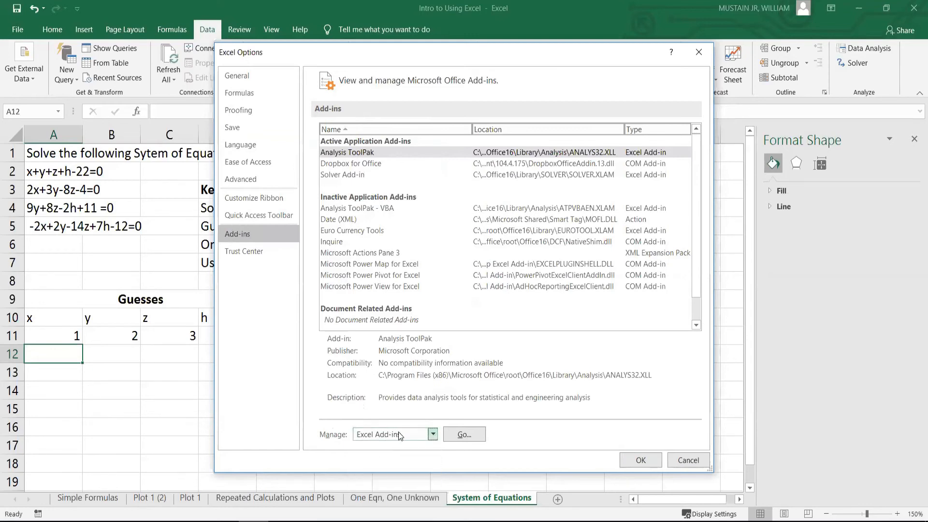
{"action": "left_click", "coordinate": [462, 435]}
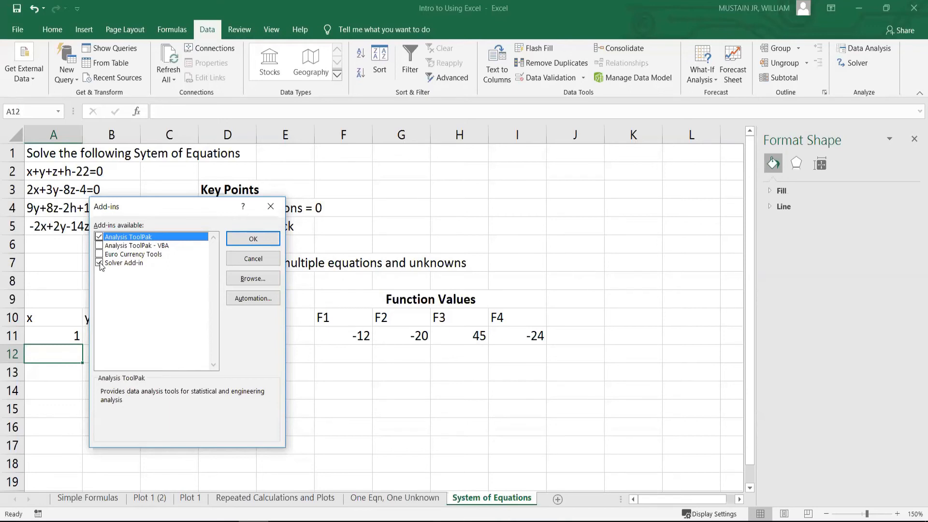
{"action": "left_click", "coordinate": [241, 243]}
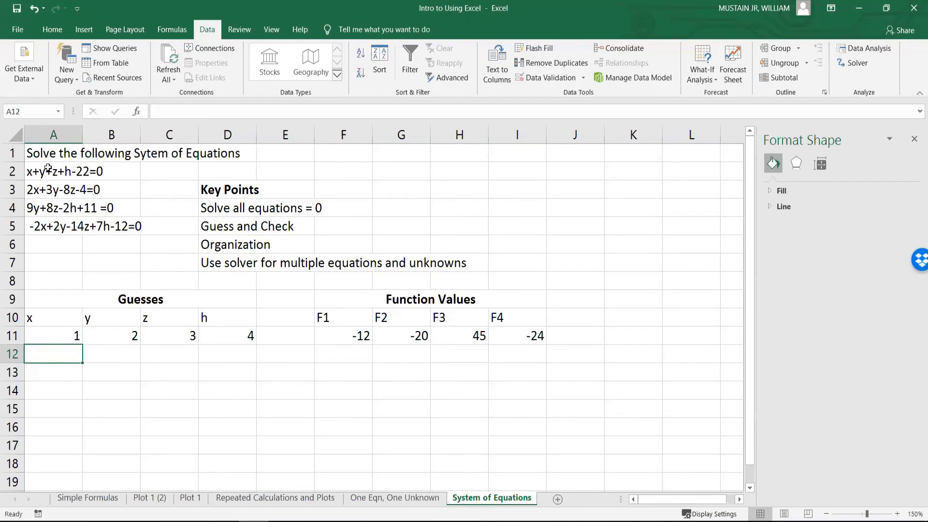
Examine the system of four equations in A2:A5 and the x guess in A11.
{"action": "left_click", "coordinate": [136, 276]}
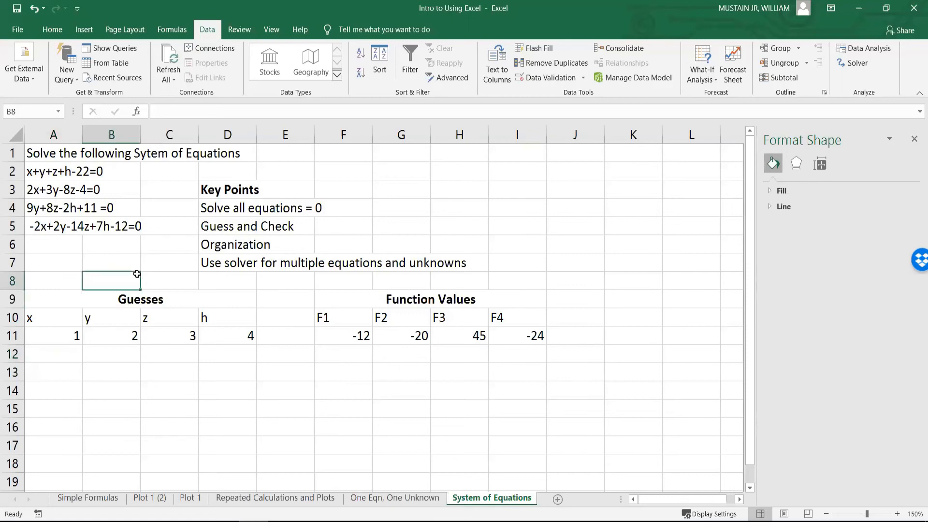
{"action": "left_click", "coordinate": [34, 173]}
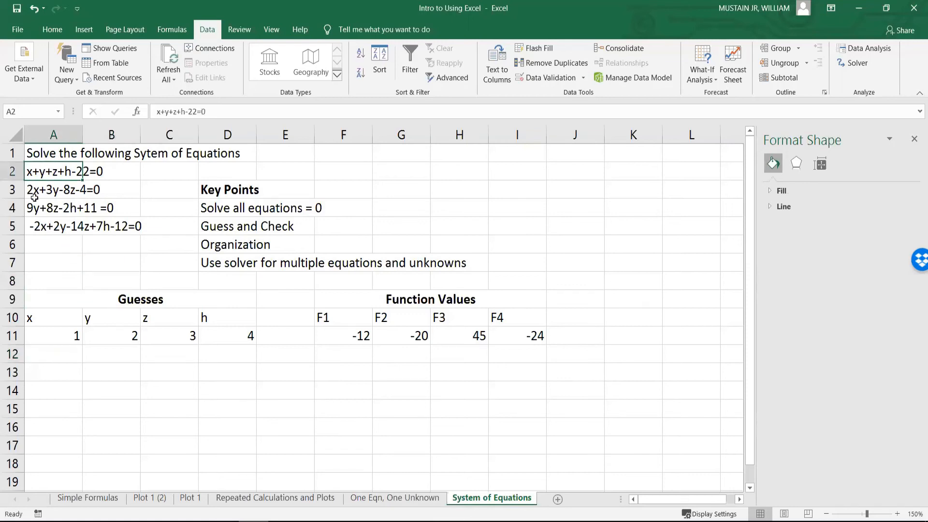
{"action": "left_click", "coordinate": [51, 248]}
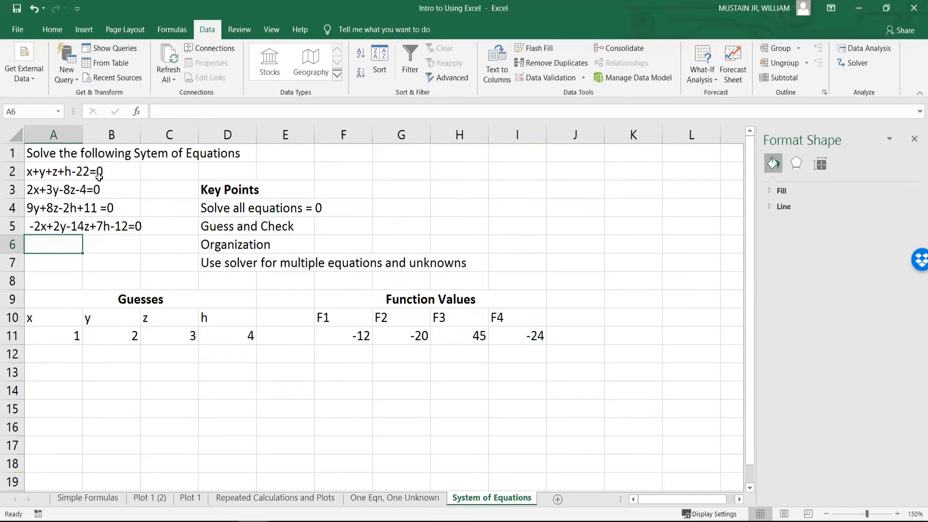
{"action": "key", "text": "Down"}
{"action": "key", "text": "Down"}
{"action": "key", "text": "Down"}
{"action": "key", "text": "Down"}
{"action": "key", "text": "Down"}
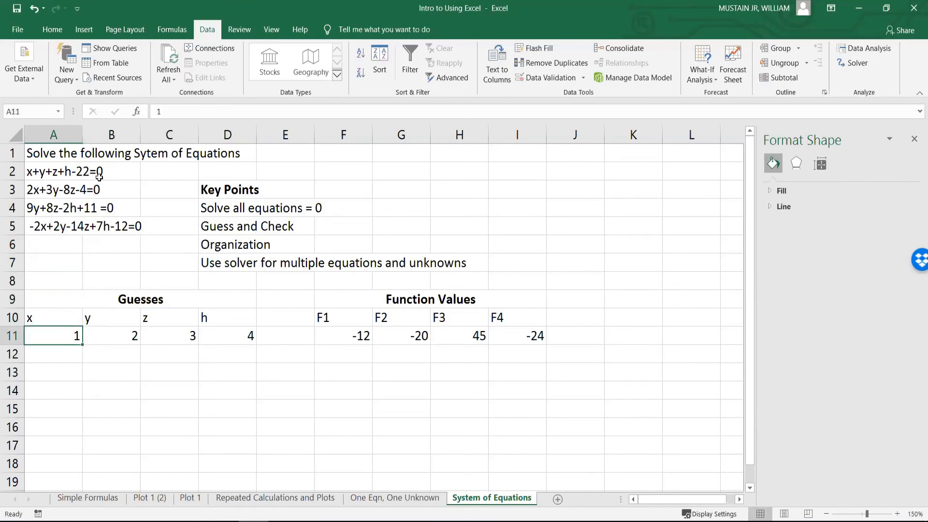
Examine the y, z and h guesses in B11:D11 and the matching system of equations in A2:A5.
{"action": "key", "text": "Right"}
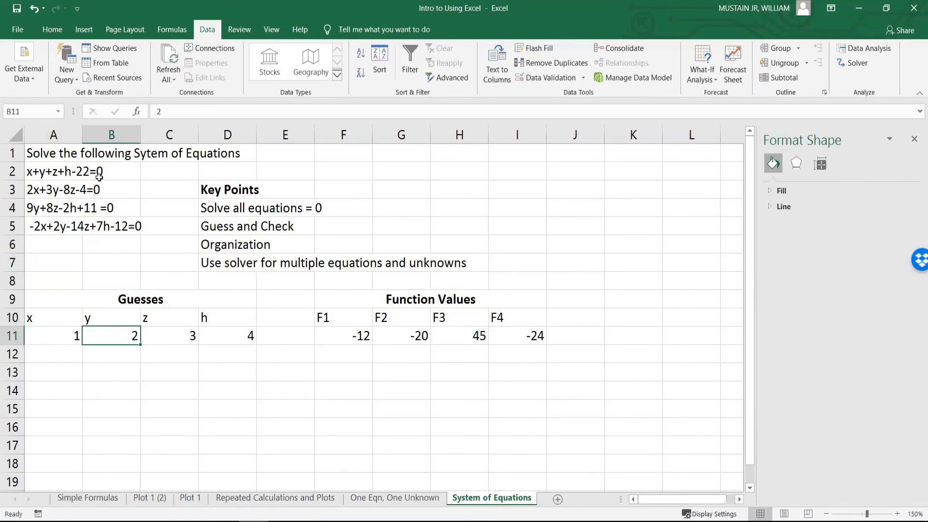
{"action": "key", "text": "Right"}
{"action": "key", "text": "Right"}
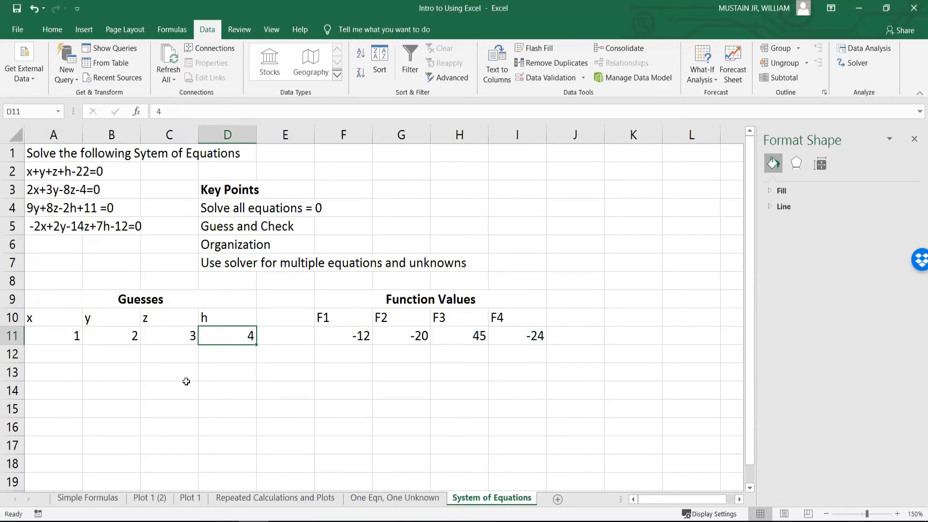
{"action": "left_click", "coordinate": [334, 336]}
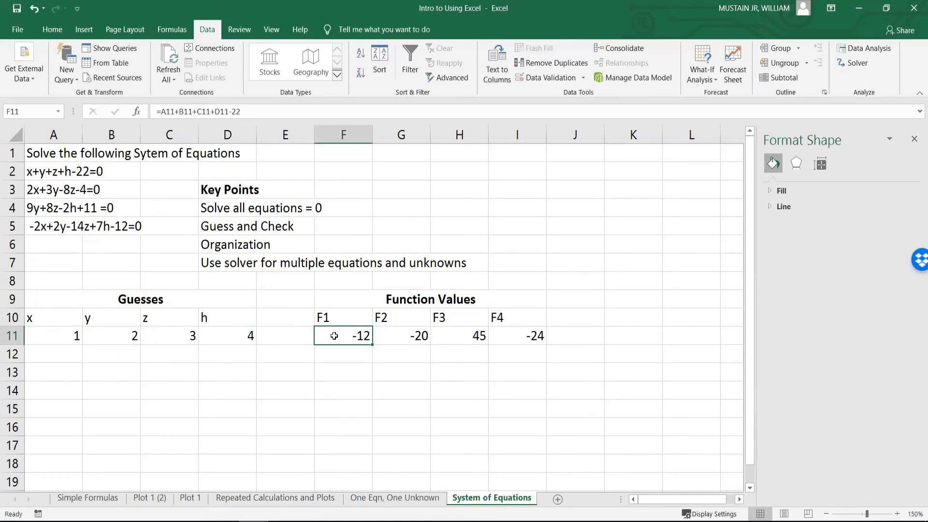
{"action": "left_click", "coordinate": [39, 171]}
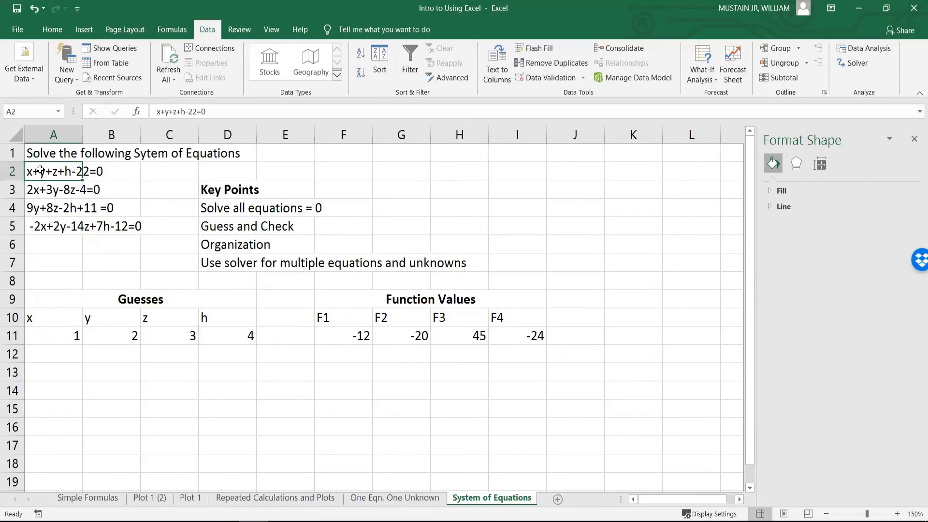
{"action": "key", "text": "Down"}
{"action": "key", "text": "Down"}
{"action": "key", "text": "Down"}
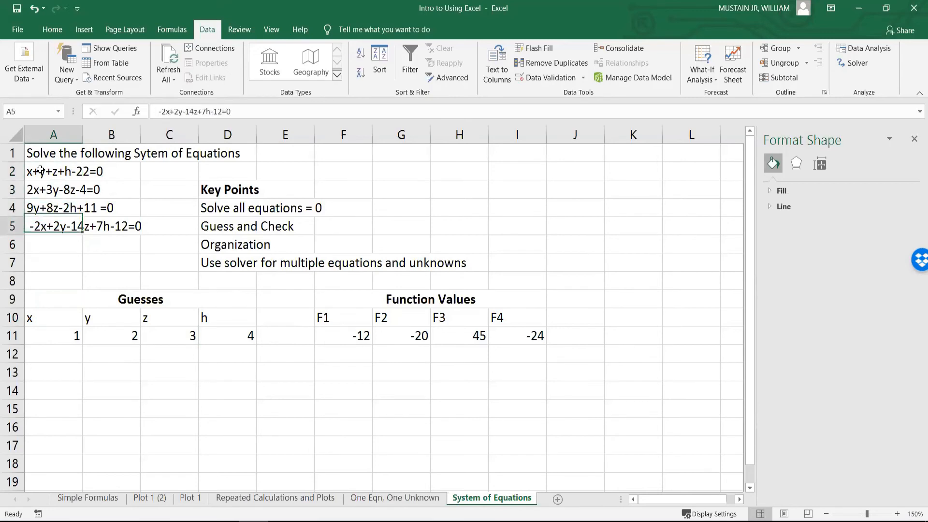
Examine the F1 to F4 formulas in F11:I11 and compare them with the four equations.
{"action": "left_click", "coordinate": [351, 337]}
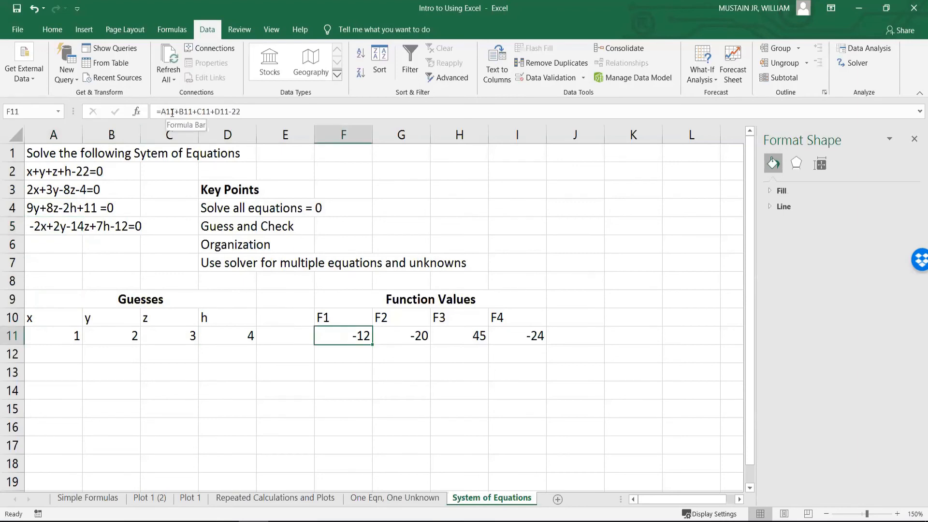
{"action": "double_click", "coordinate": [346, 335]}
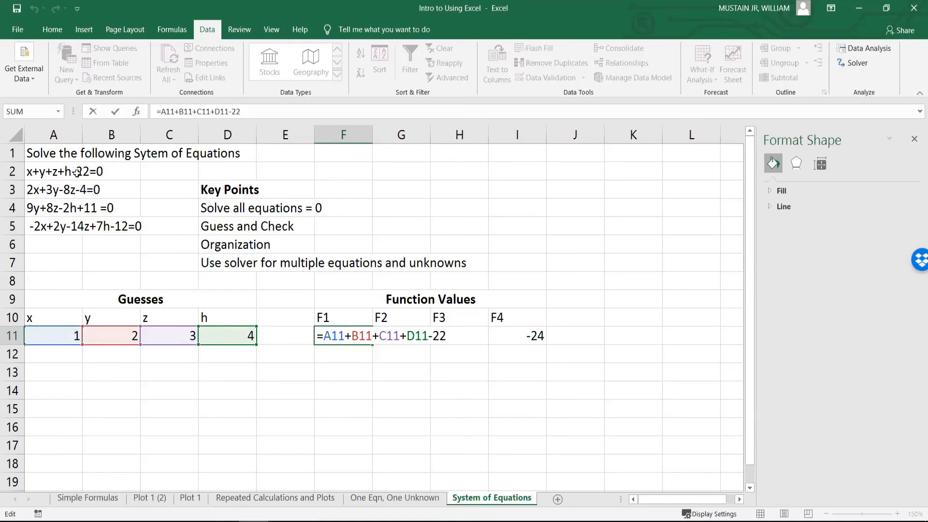
{"action": "key", "text": "Return"}
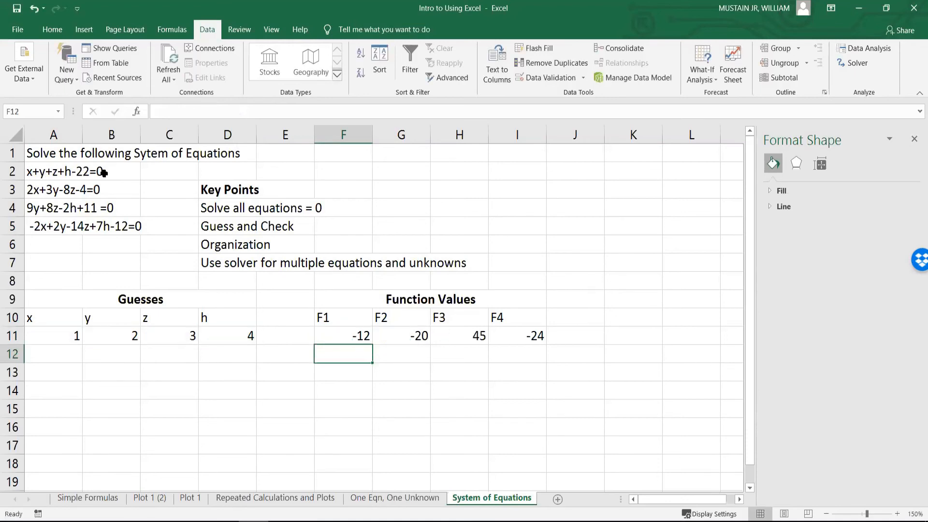
{"action": "key", "text": "Up"}
{"action": "key", "text": "Right"}
{"action": "double_click", "coordinate": [410, 337]}
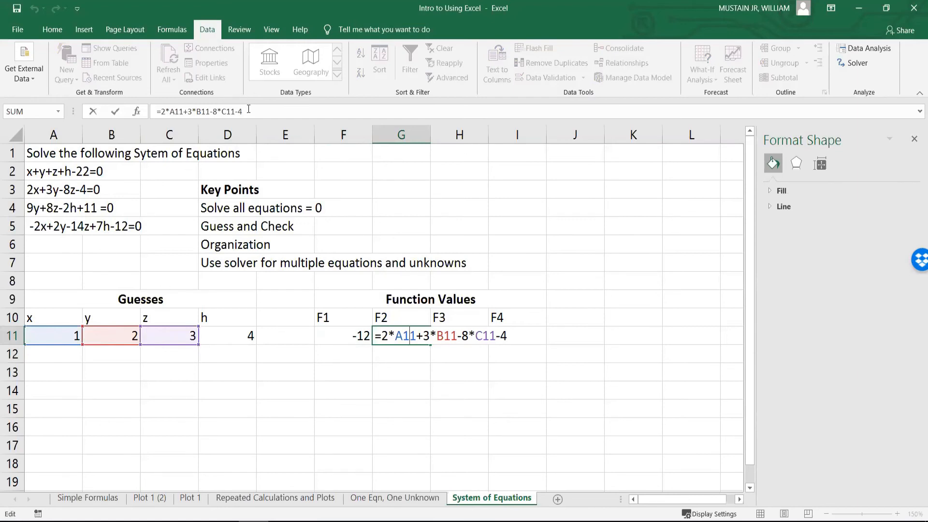
{"action": "key", "text": "Return"}
{"action": "key", "text": "Up"}
{"action": "key", "text": "Right"}
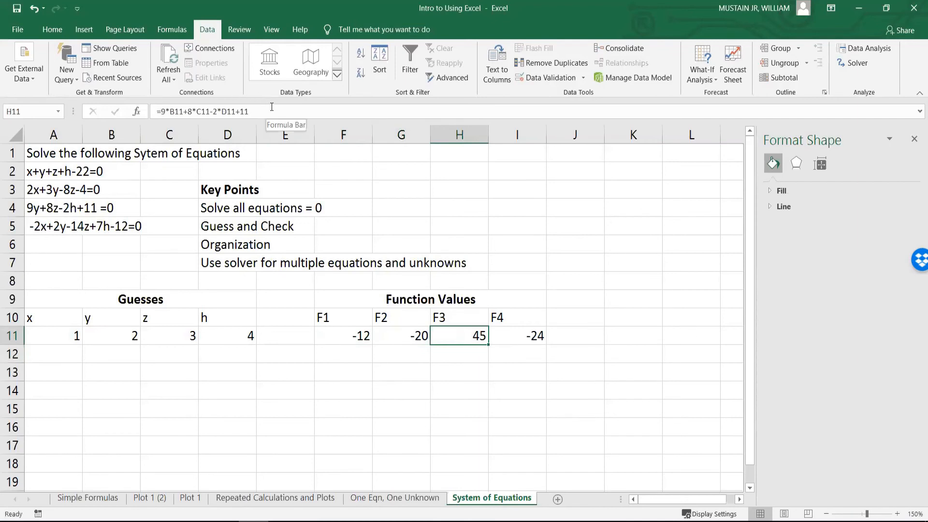
{"action": "key", "text": "Right"}
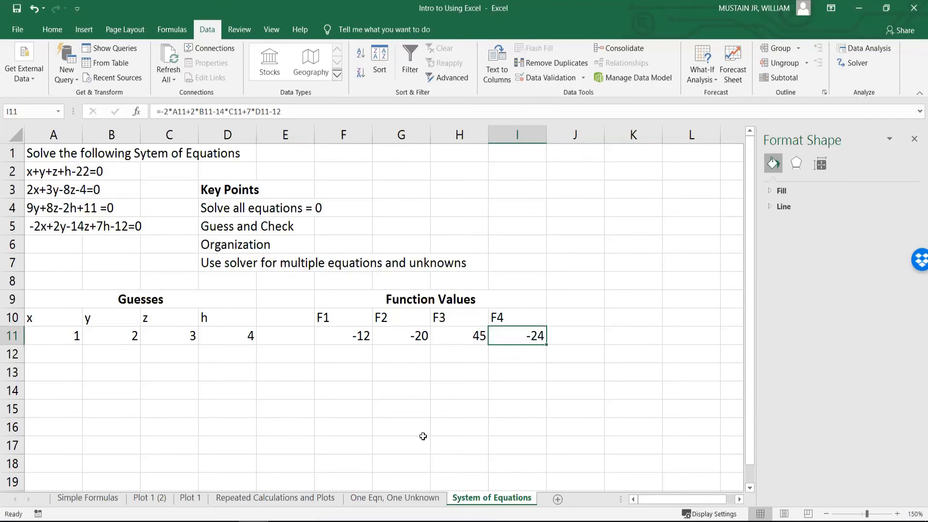
Review A5 and B5 on the One Eqn, One Unknown sheet and compare them with F11:I11 on System of Equations.
{"action": "left_click", "coordinate": [396, 499]}
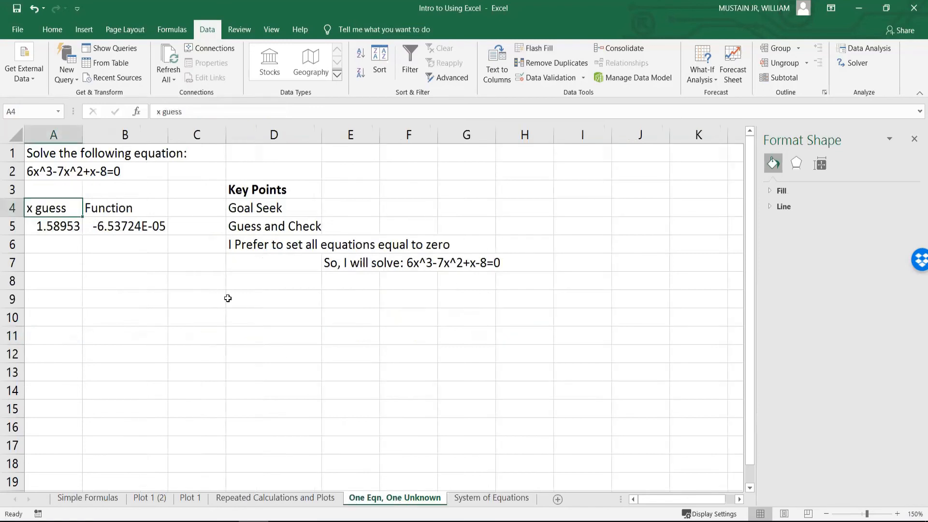
{"action": "left_click", "coordinate": [52, 229]}
{"action": "left_click", "coordinate": [114, 228]}
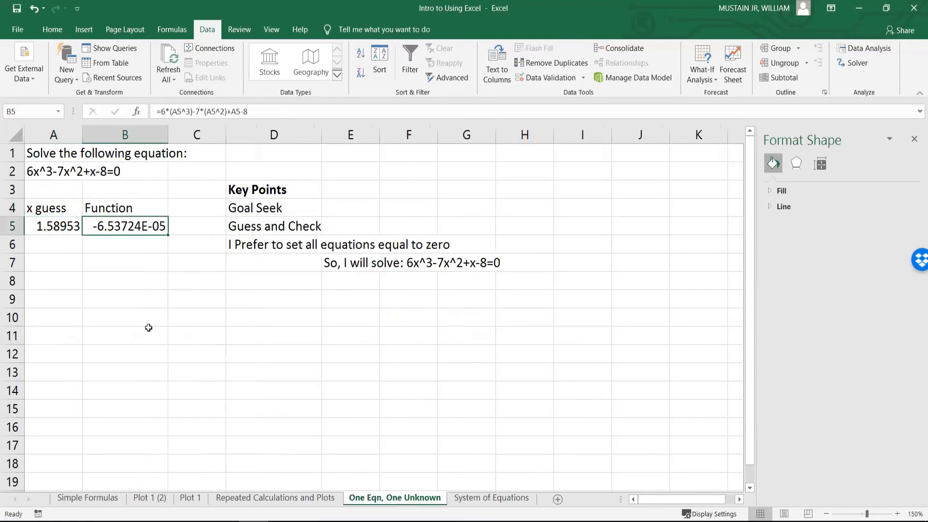
{"action": "left_click", "coordinate": [467, 500]}
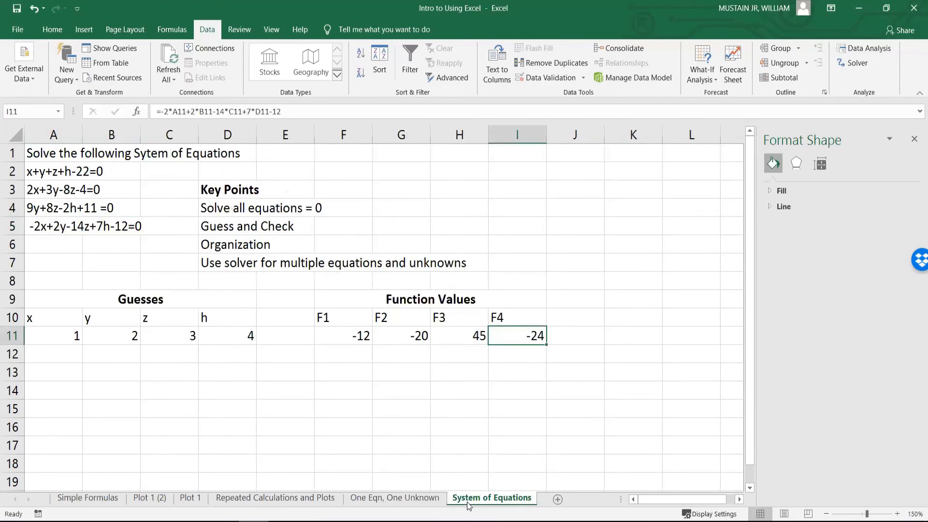
{"action": "left_click_drag", "start_coordinate": [360, 336], "coordinate": [522, 335]}
{"action": "left_click", "coordinate": [374, 433]}
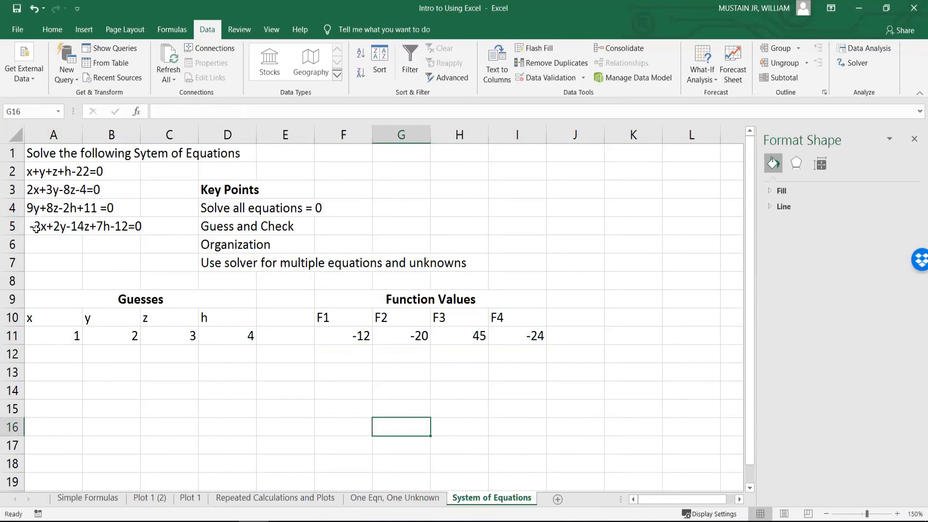
Open Solver and set the objective to F11:I11 with a target value of 0.
{"action": "left_click", "coordinate": [857, 65]}
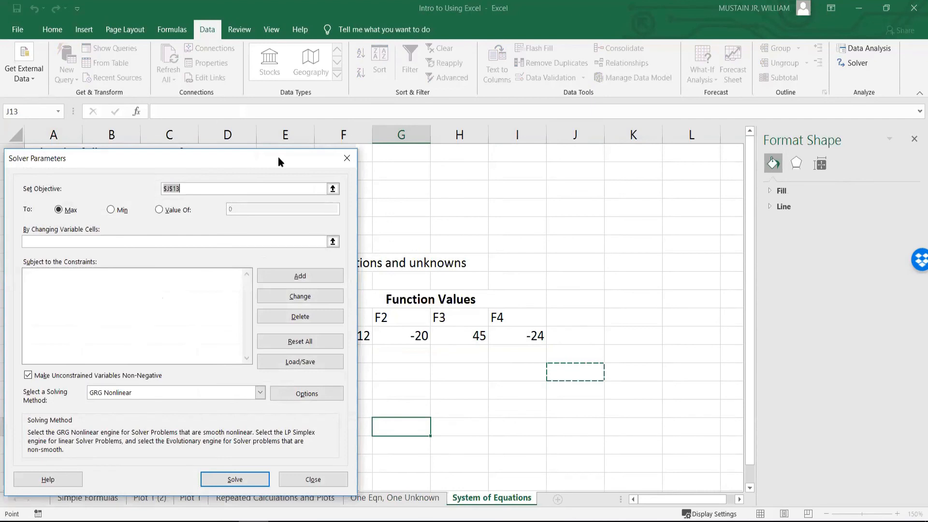
{"action": "left_click_drag", "start_coordinate": [279, 161], "coordinate": [786, 64]}
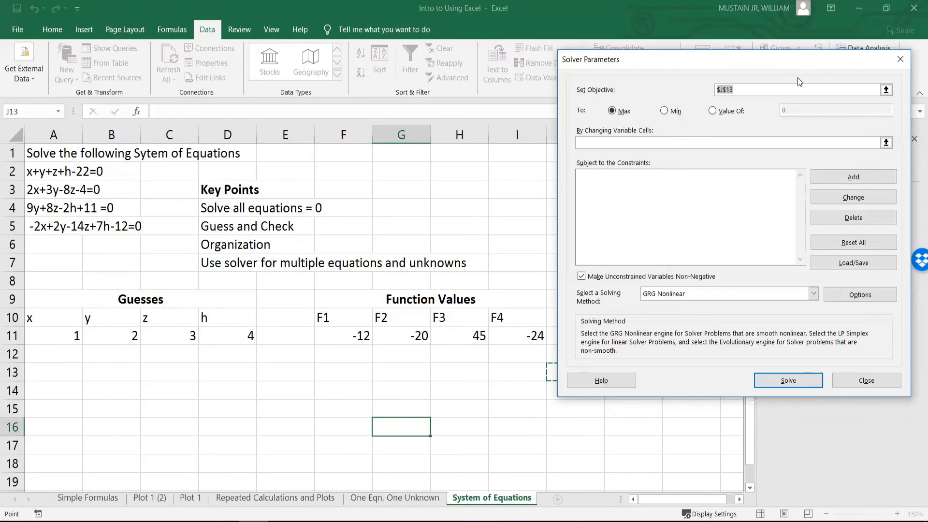
{"action": "left_click", "coordinate": [887, 90]}
{"action": "left_click", "coordinate": [360, 337]}
{"action": "left_click_drag", "start_coordinate": [361, 337], "coordinate": [505, 336]}
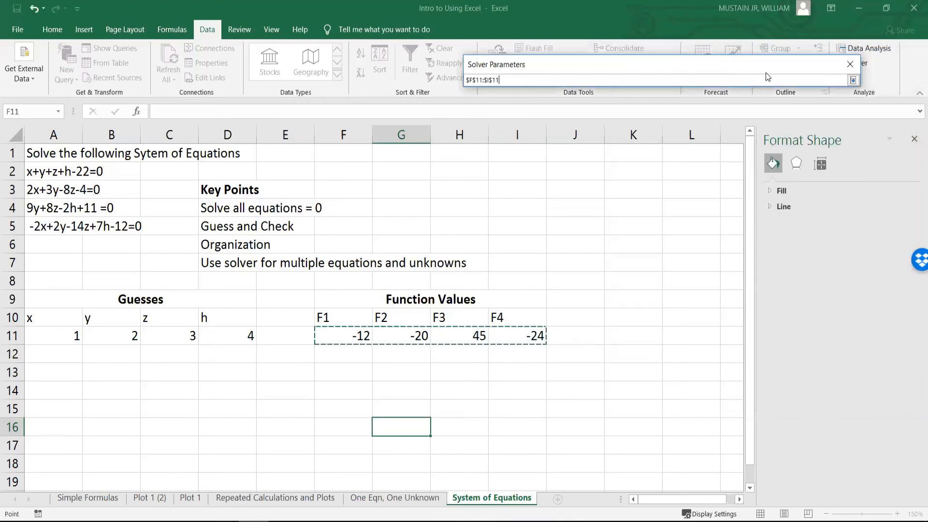
{"action": "left_click", "coordinate": [852, 81]}
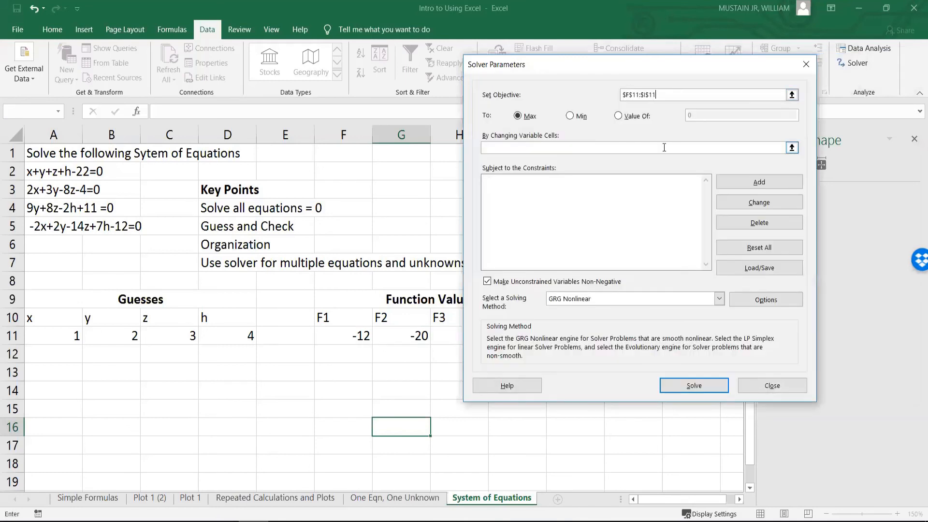
{"action": "left_click", "coordinate": [619, 116]}
{"action": "left_click", "coordinate": [713, 113]}
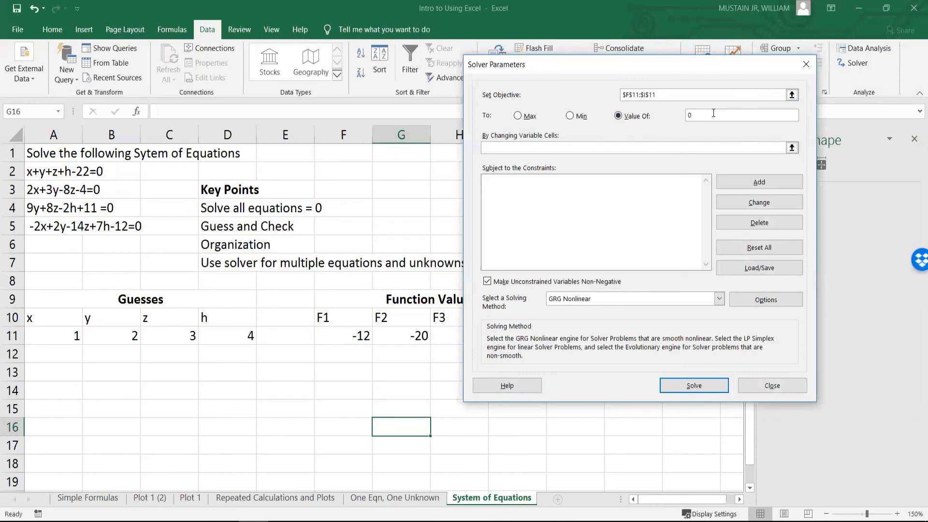
Replace the Solver objective range with the single F1 function value cell F11.
{"action": "left_click", "coordinate": [684, 94]}
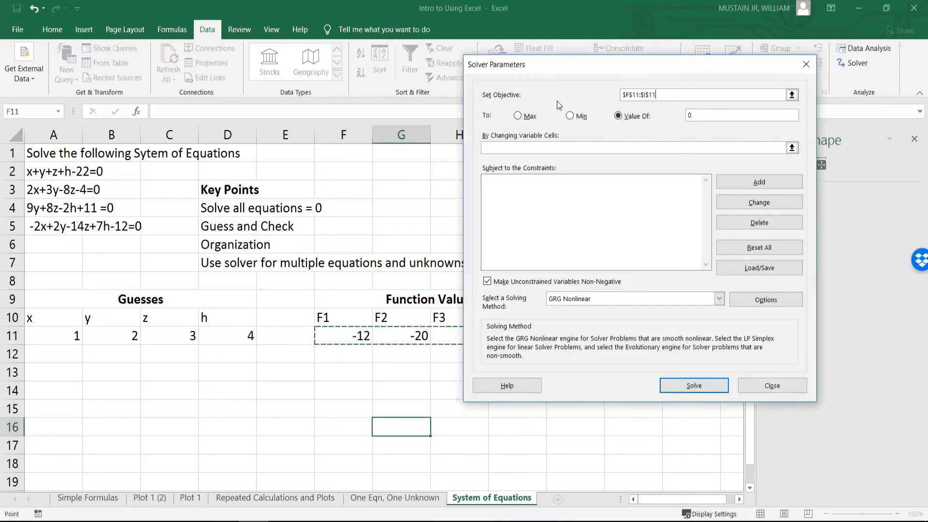
{"action": "key", "text": "BackSpace"}
{"action": "key", "text": "BackSpace"}
{"action": "key", "text": "BackSpace"}
{"action": "key", "text": "BackSpace"}
{"action": "key", "text": "BackSpace"}
{"action": "key", "text": "BackSpace"}
{"action": "key", "text": "BackSpace"}
{"action": "key", "text": "BackSpace"}
{"action": "key", "text": "BackSpace"}
{"action": "key", "text": "BackSpace"}
{"action": "key", "text": "BackSpace"}
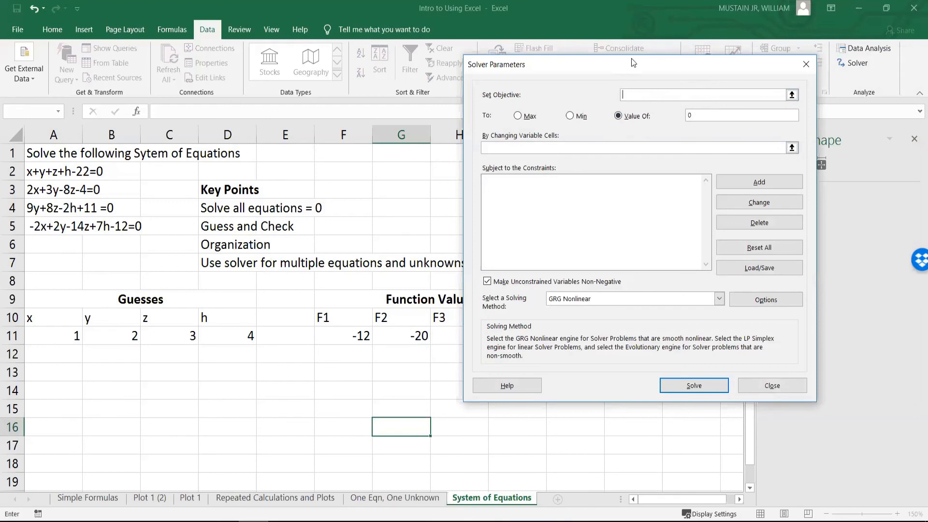
{"action": "left_click_drag", "start_coordinate": [634, 63], "coordinate": [731, 40]}
{"action": "left_click", "coordinate": [888, 73]}
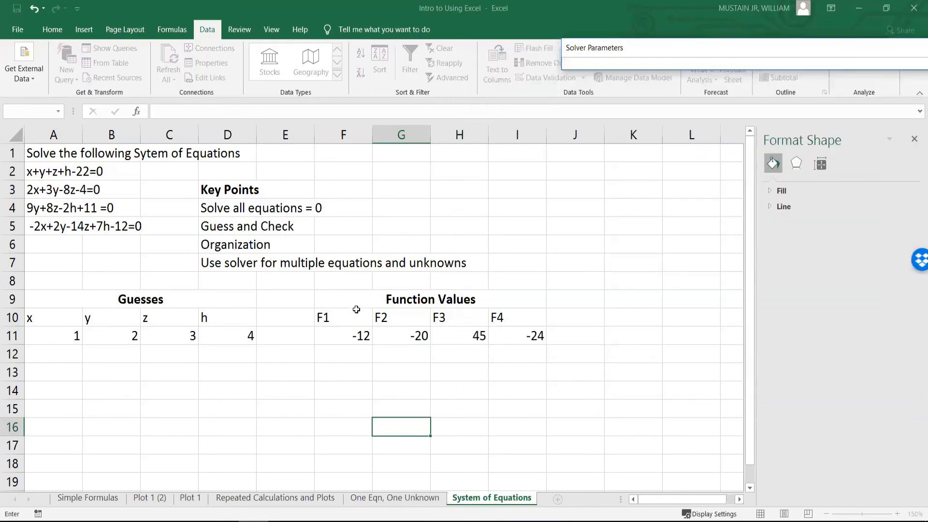
{"action": "left_click", "coordinate": [335, 335]}
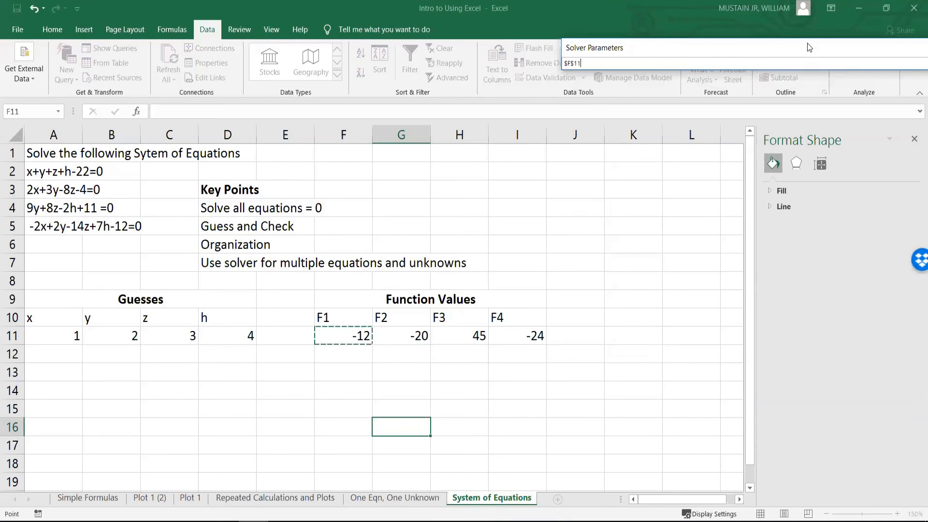
{"action": "left_click_drag", "start_coordinate": [806, 47], "coordinate": [766, 47]}
{"action": "left_click", "coordinate": [915, 63]}
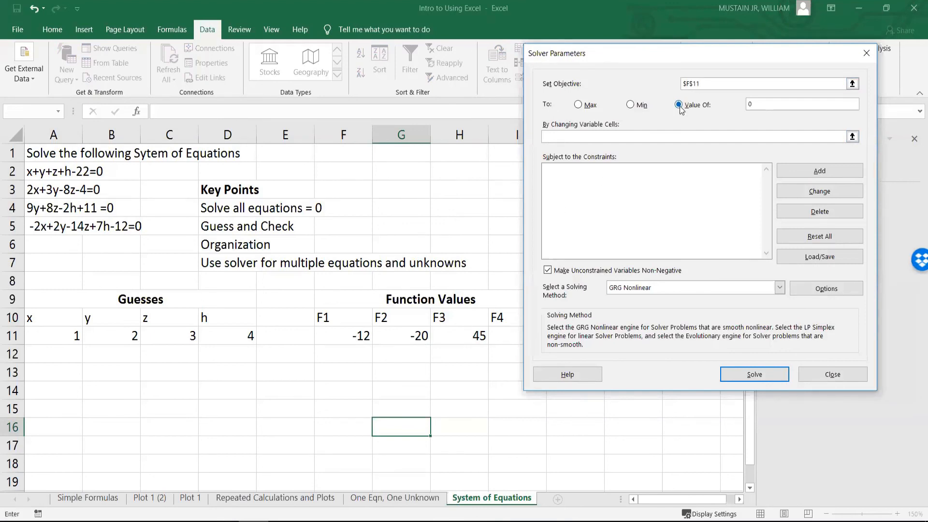
Set Solver's changing variable cells to the four guesses in A11:D11.
{"action": "left_click", "coordinate": [852, 136]}
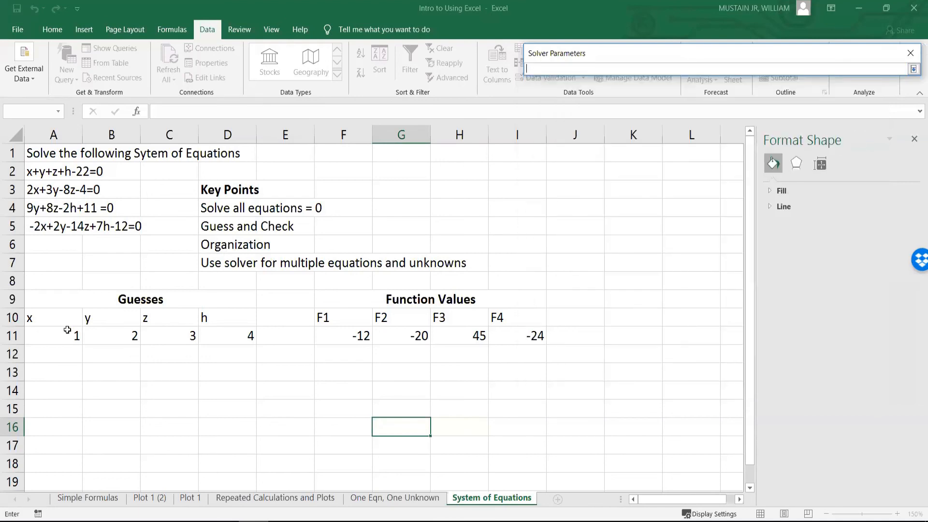
{"action": "left_click_drag", "start_coordinate": [63, 335], "coordinate": [214, 334]}
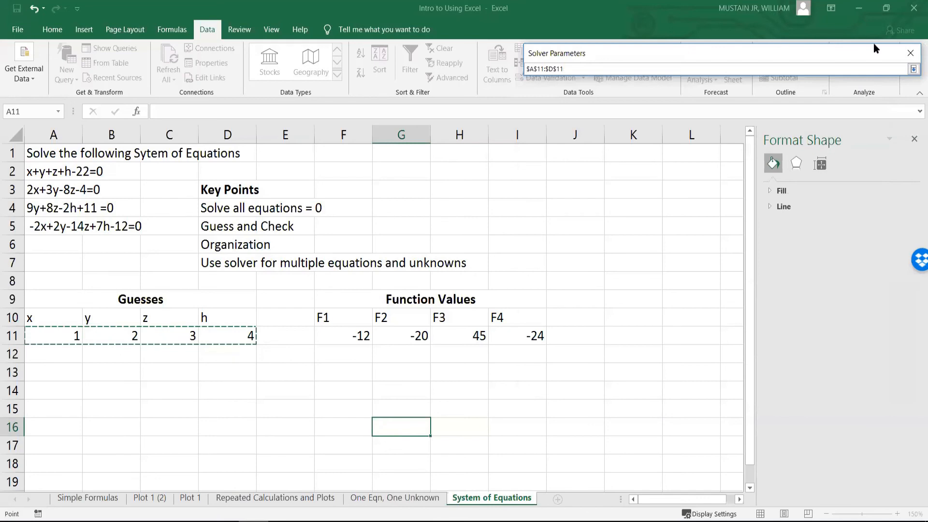
{"action": "left_click", "coordinate": [913, 69]}
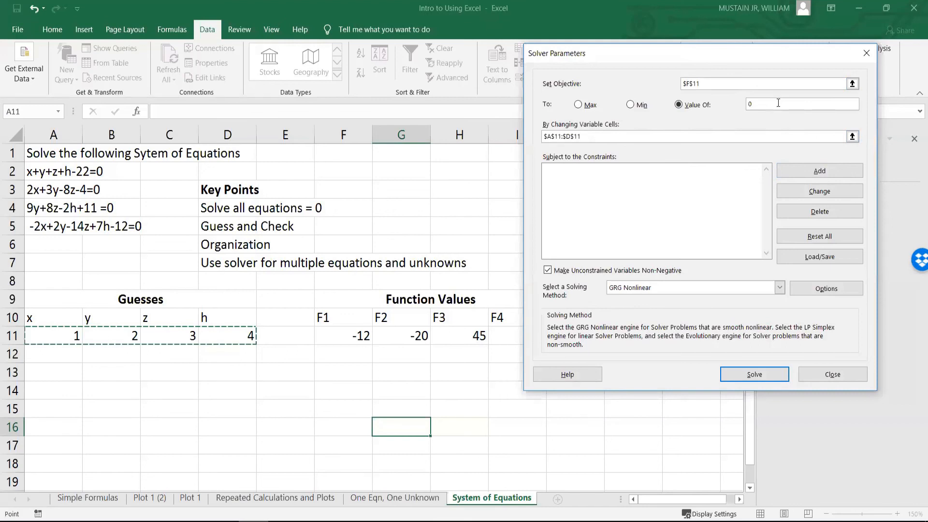
Add a Solver constraint requiring the F2 function value in G11 to equal 0.
{"action": "left_click", "coordinate": [586, 196]}
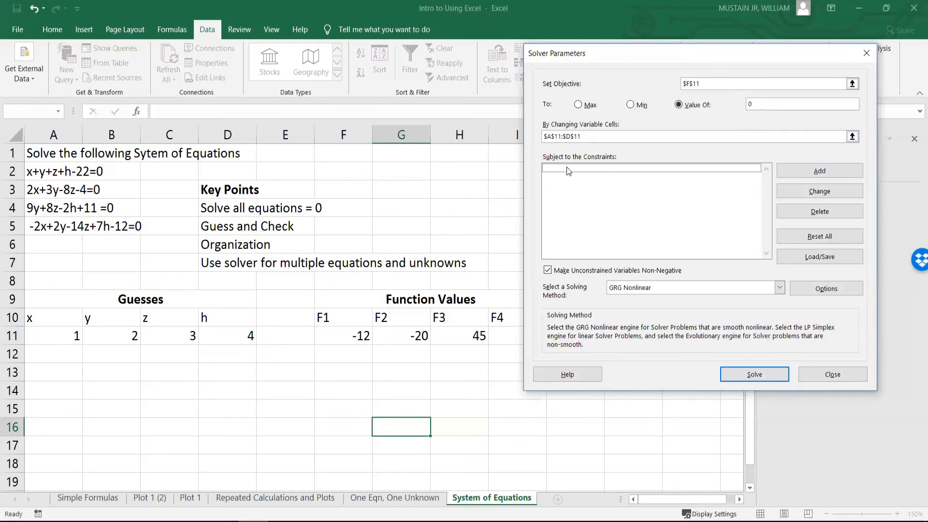
{"action": "left_click", "coordinate": [820, 171]}
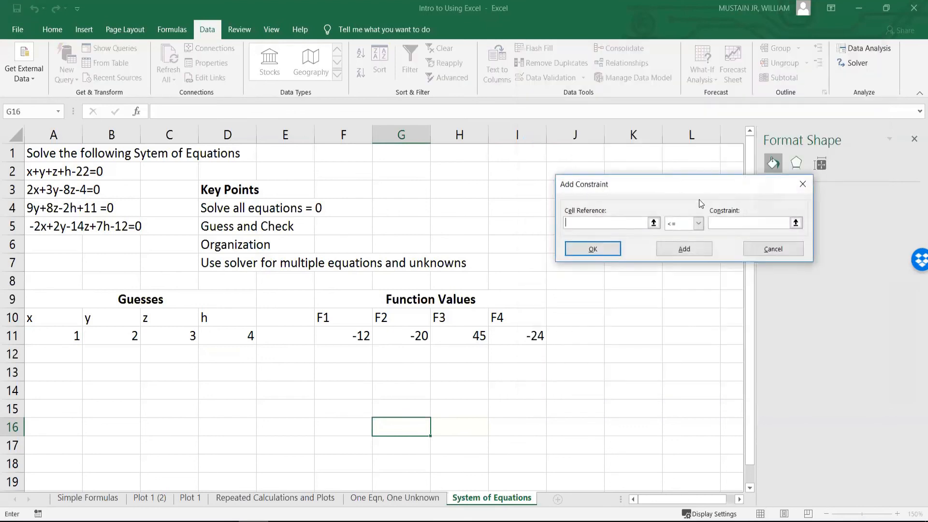
{"action": "left_click", "coordinate": [653, 223]}
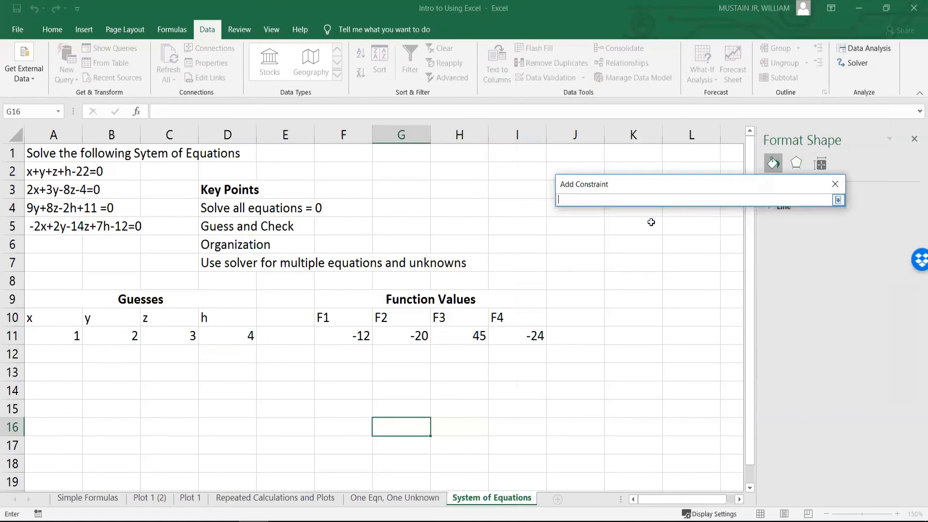
{"action": "left_click", "coordinate": [387, 337]}
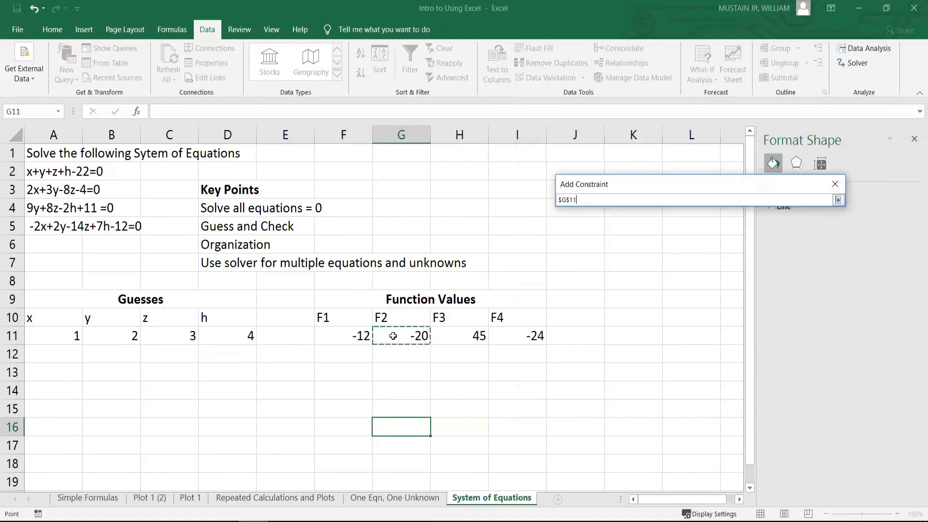
{"action": "left_click", "coordinate": [839, 200]}
{"action": "left_click", "coordinate": [698, 223]}
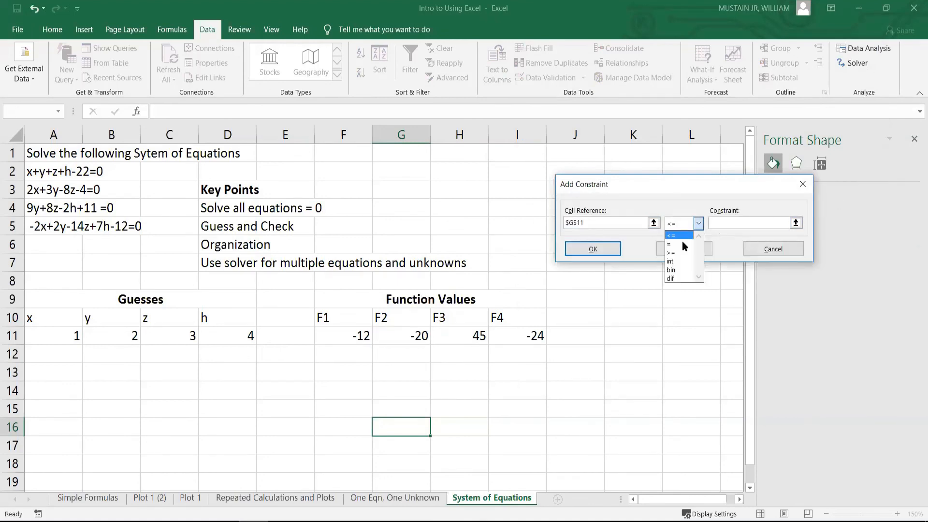
{"action": "left_click", "coordinate": [683, 243]}
{"action": "type", "text": "0"}
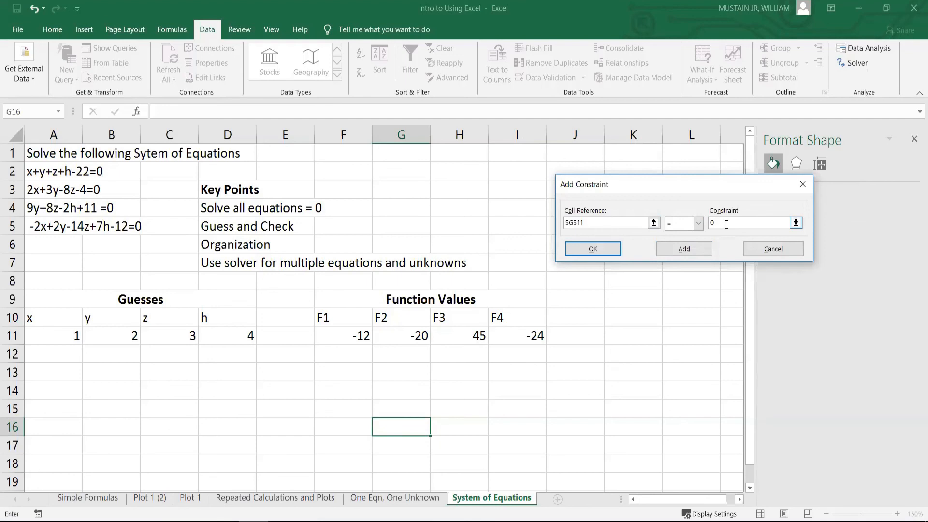
{"action": "left_click", "coordinate": [698, 223]}
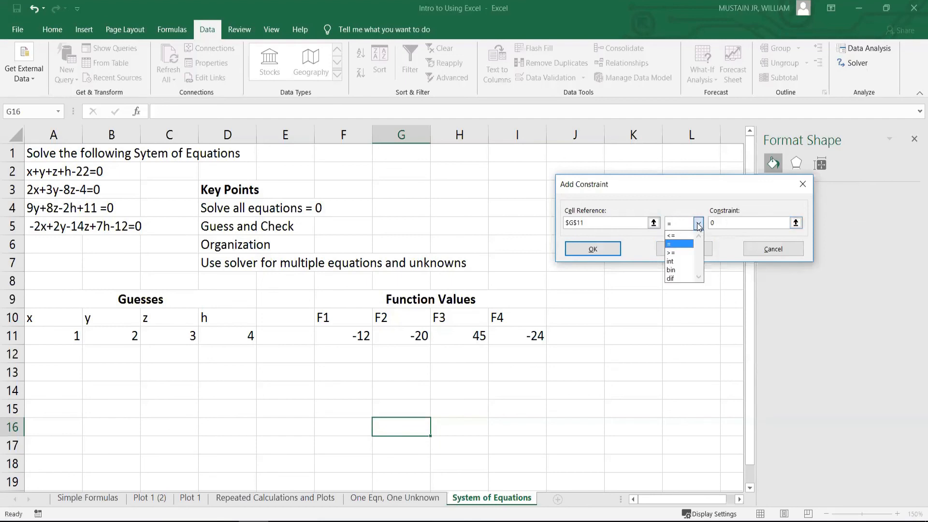
{"action": "left_click", "coordinate": [679, 244]}
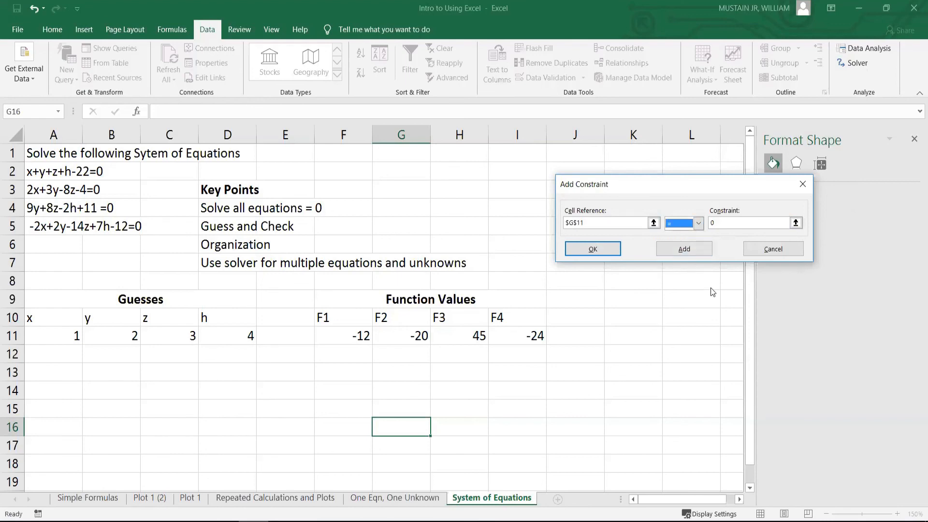
{"action": "left_click", "coordinate": [687, 249]}
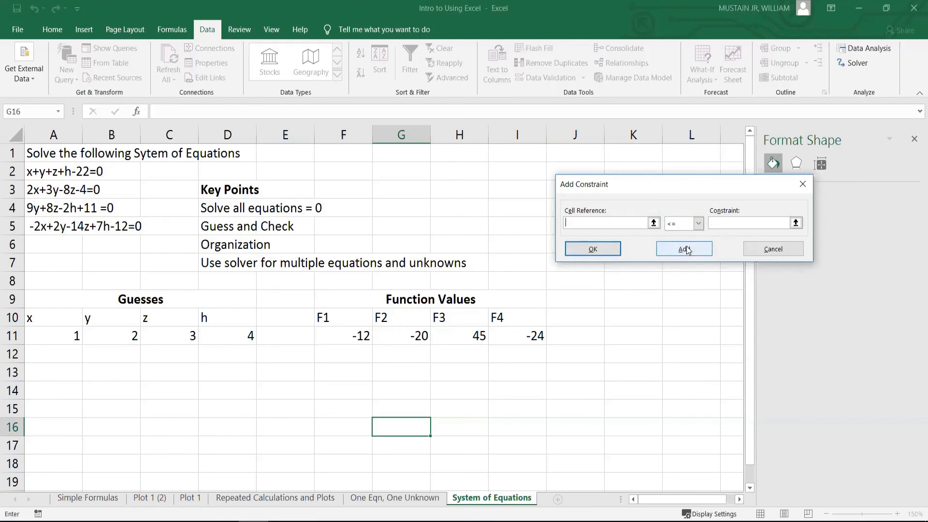
Add a second Solver constraint setting the F3 function value in H11 equal to 0.
{"action": "left_click", "coordinate": [654, 223]}
{"action": "left_click", "coordinate": [475, 335]}
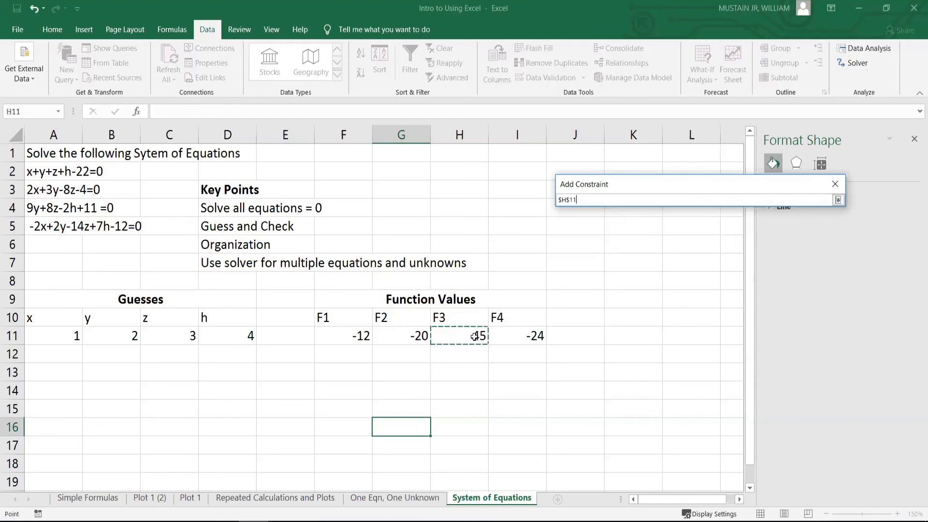
{"action": "left_click", "coordinate": [838, 200]}
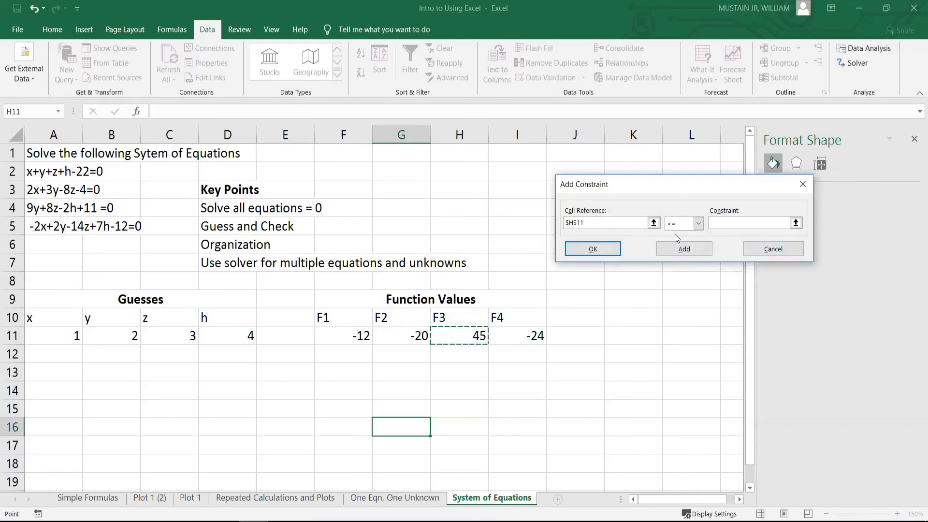
{"action": "left_click", "coordinate": [698, 222]}
{"action": "left_click", "coordinate": [680, 244]}
{"action": "left_click", "coordinate": [728, 224]}
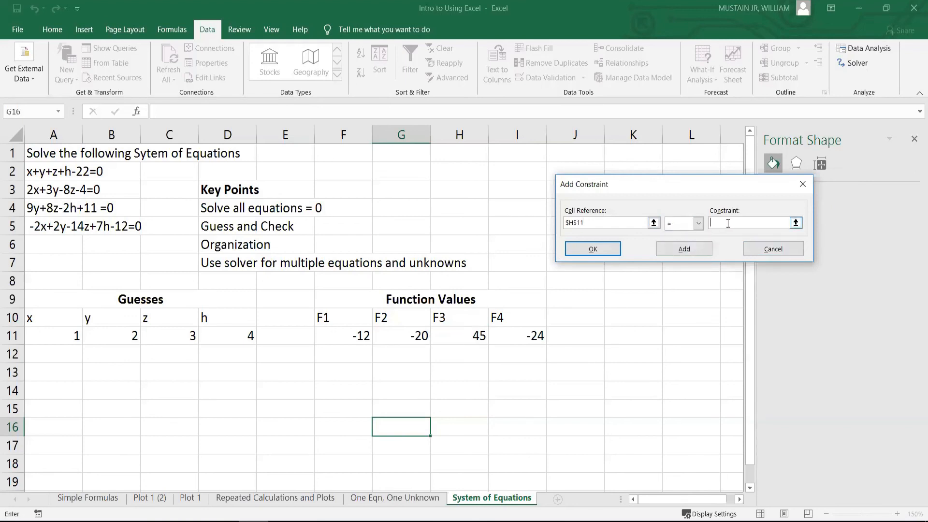
{"action": "type", "text": "0"}
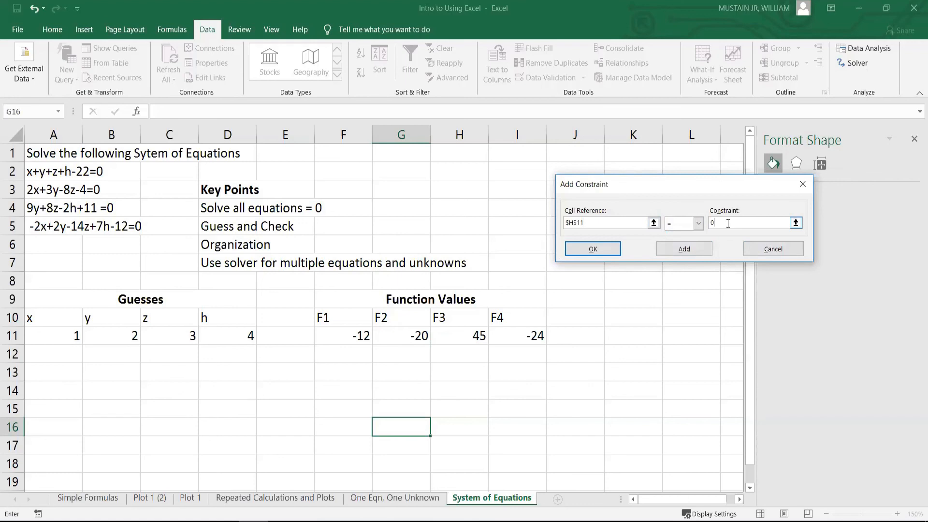
{"action": "left_click", "coordinate": [682, 250]}
Add a final constraint setting the F4 function value in I11 equal to 0 and return to the Solver parameters.
{"action": "left_click", "coordinate": [654, 223]}
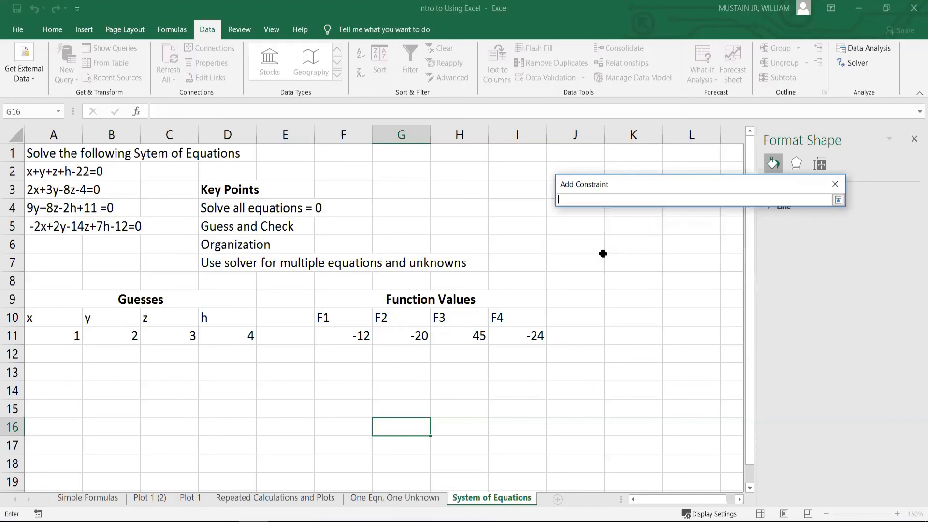
{"action": "left_click", "coordinate": [521, 334]}
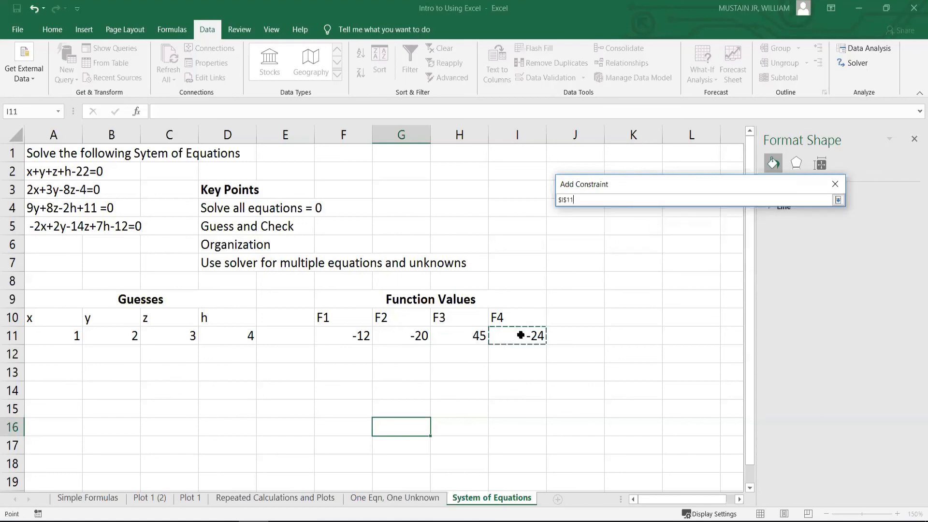
{"action": "left_click", "coordinate": [841, 201]}
{"action": "left_click", "coordinate": [686, 223]}
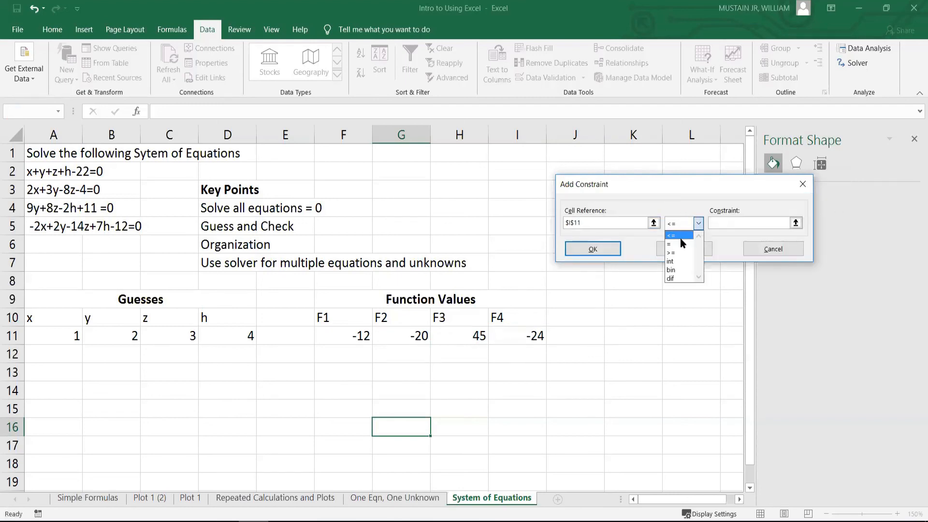
{"action": "left_click", "coordinate": [682, 242]}
{"action": "left_click", "coordinate": [717, 225]}
{"action": "type", "text": "0"}
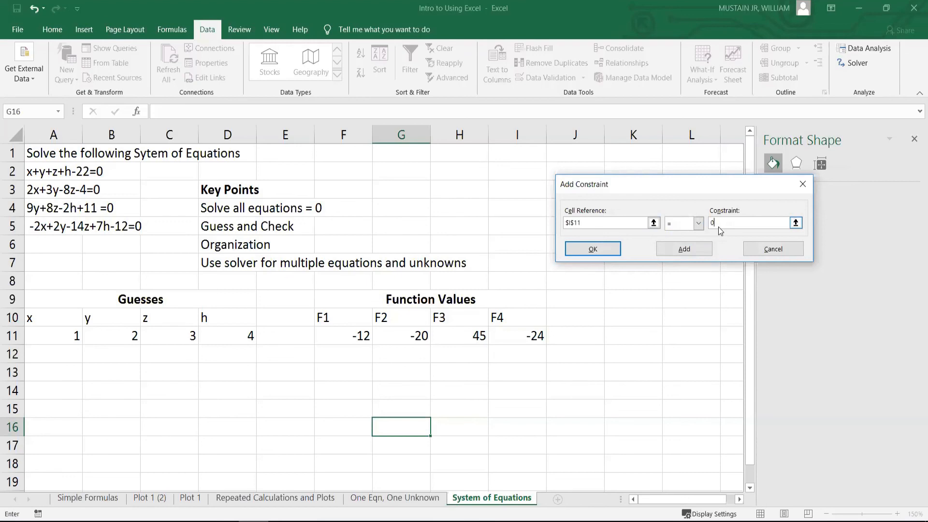
{"action": "left_click", "coordinate": [595, 249]}
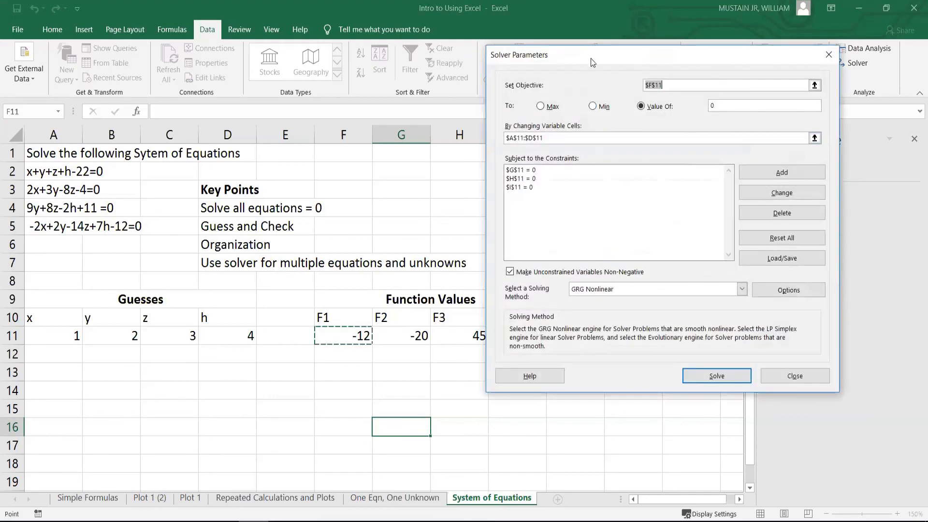
Allow negative values for unconstrained variables, solve with GRG Nonlinear, and keep the Solver solution.
{"action": "left_click_drag", "start_coordinate": [591, 58], "coordinate": [660, 75]}
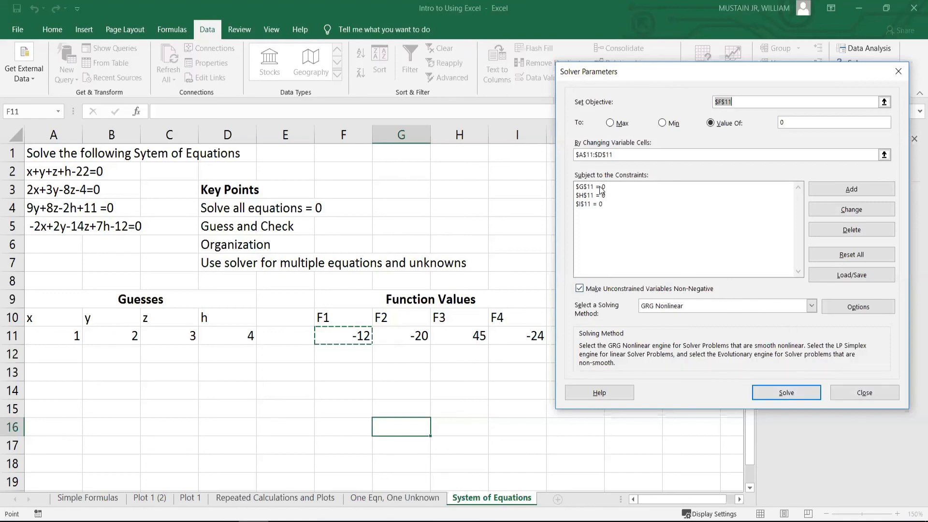
{"action": "left_click", "coordinate": [580, 289]}
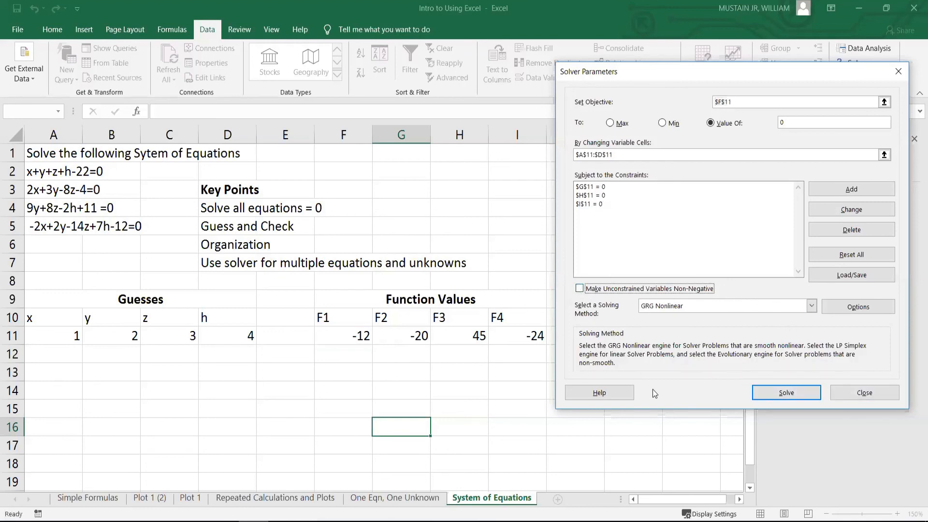
{"action": "left_click", "coordinate": [758, 395]}
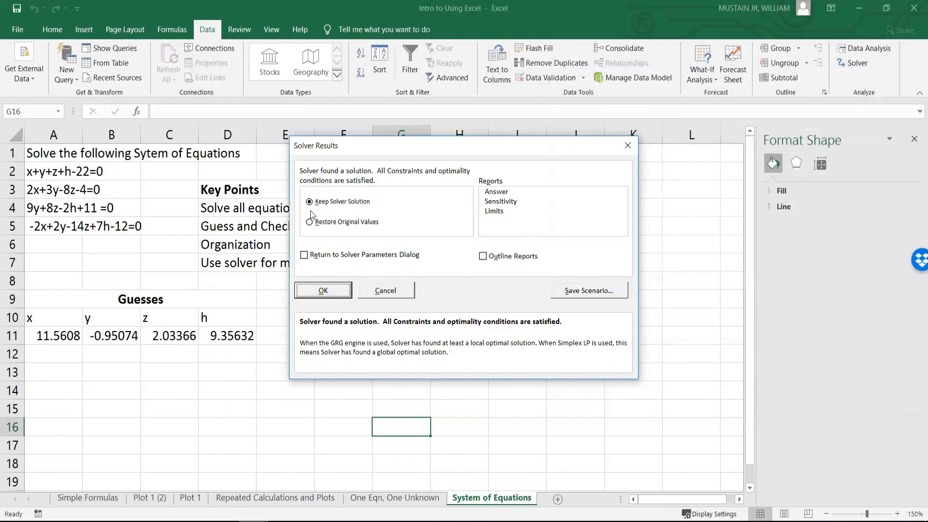
{"action": "left_click", "coordinate": [333, 292]}
Check the function values in F11:I11 and the solved x and y values in A11:B11.
{"action": "left_click", "coordinate": [351, 340]}
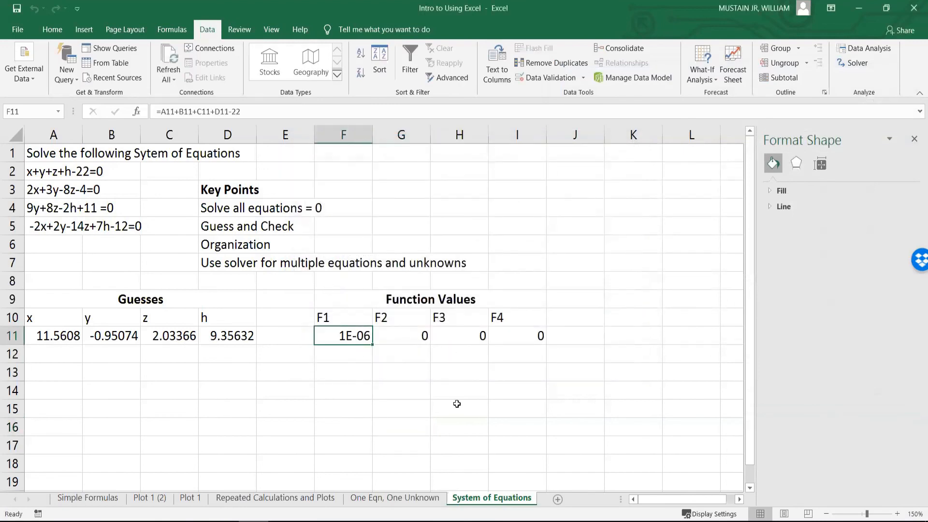
{"action": "left_click", "coordinate": [387, 336]}
{"action": "left_click", "coordinate": [459, 340]}
{"action": "left_click", "coordinate": [511, 335]}
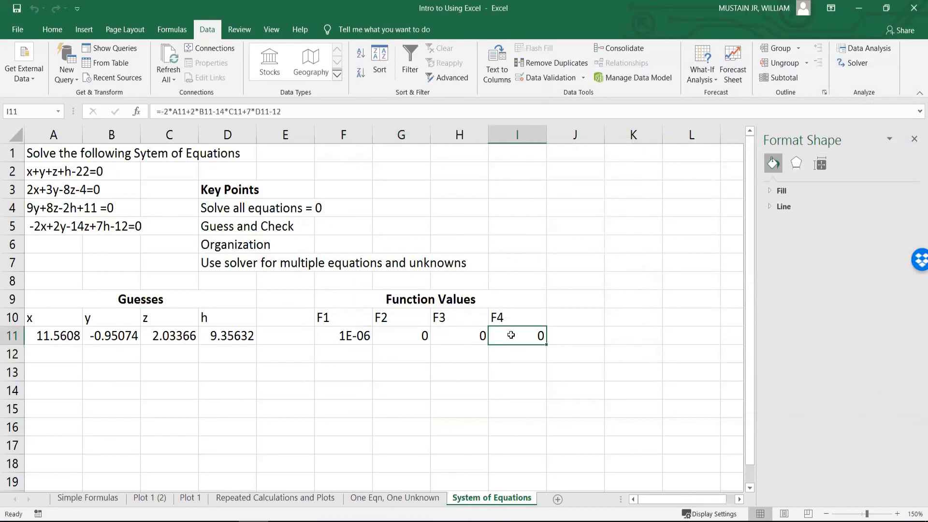
{"action": "left_click", "coordinate": [69, 340]}
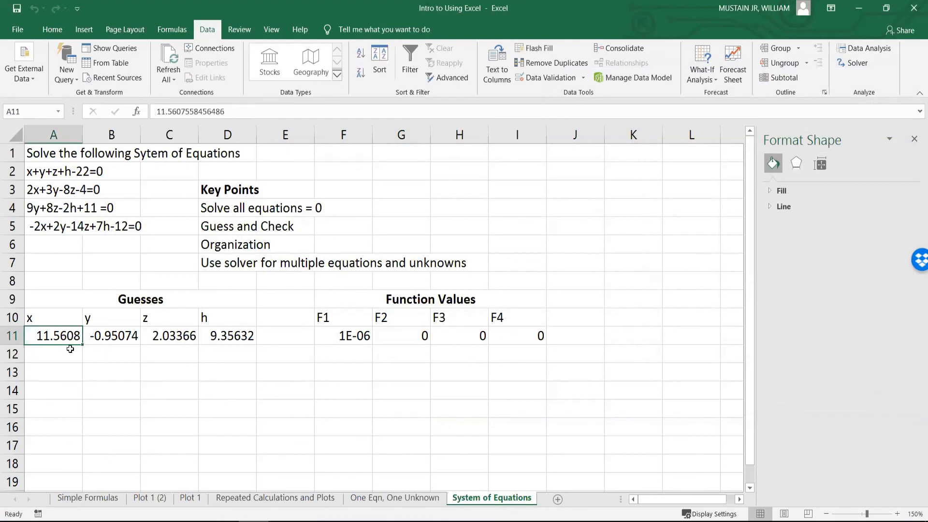
{"action": "left_click", "coordinate": [133, 337]}
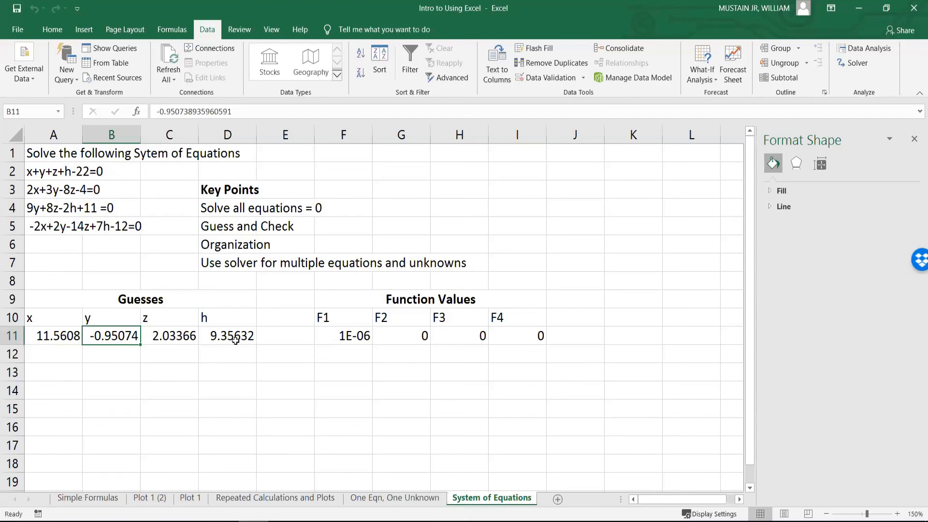
Review the four original equations in A2:A5 against the solved variables in row 11.
{"action": "left_click", "coordinate": [34, 225]}
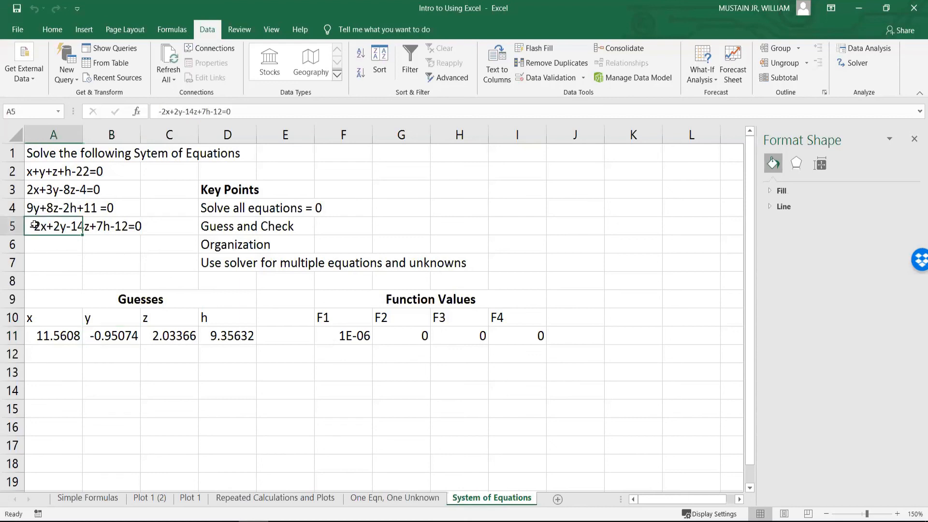
{"action": "key", "text": "shift+Up"}
{"action": "key", "text": "shift+Up"}
{"action": "key", "text": "shift+Up"}
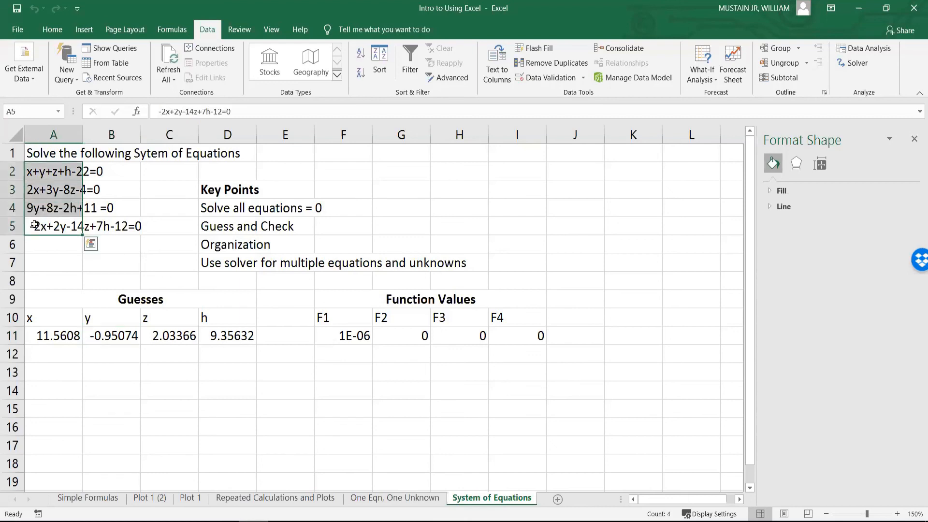
{"action": "left_click", "coordinate": [450, 193]}
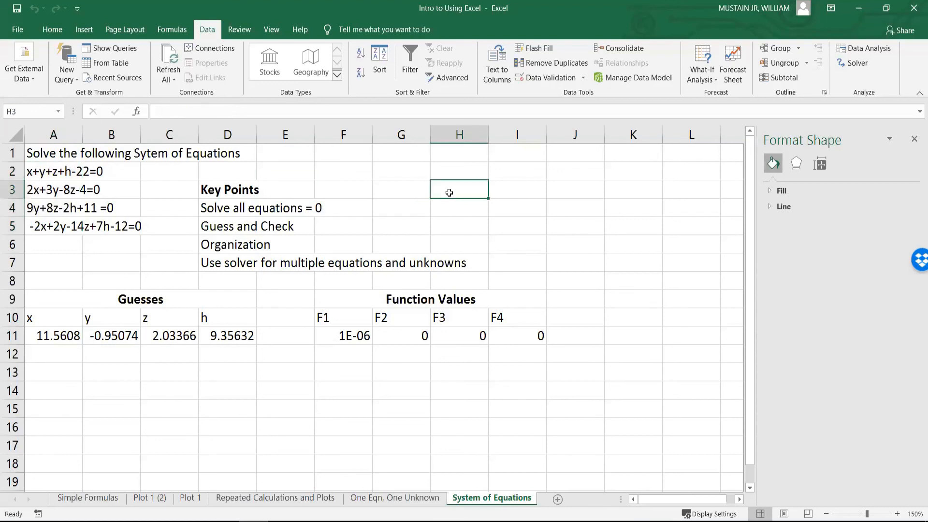
{"action": "left_click", "coordinate": [68, 376]}
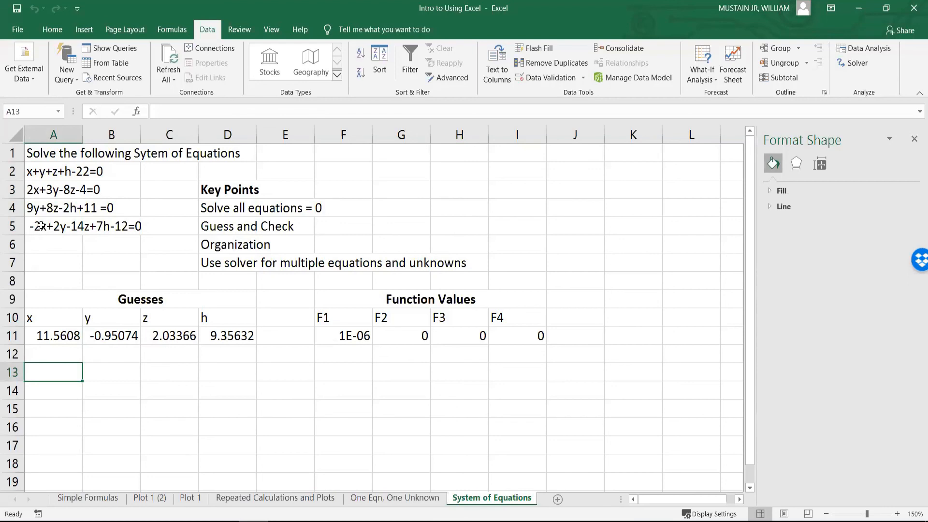
{"action": "left_click_drag", "start_coordinate": [41, 226], "coordinate": [42, 175]}
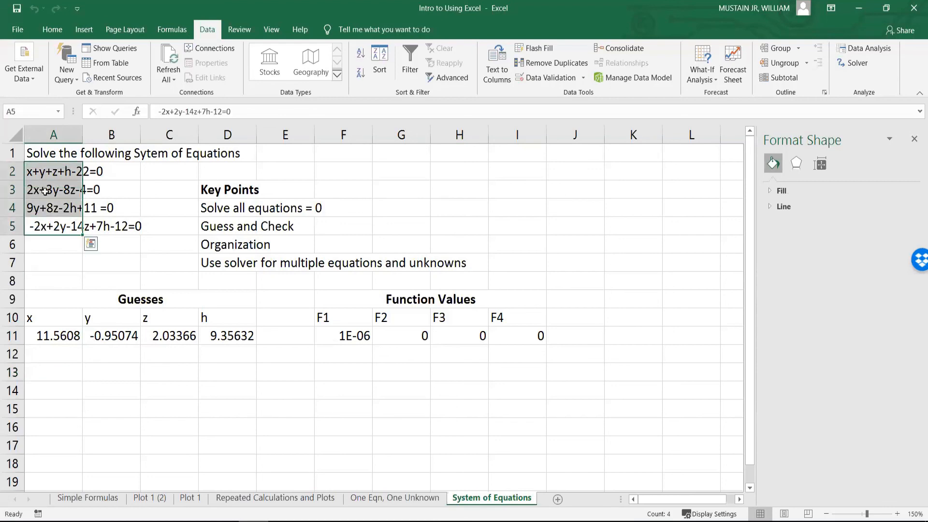
{"action": "left_click", "coordinate": [64, 350]}
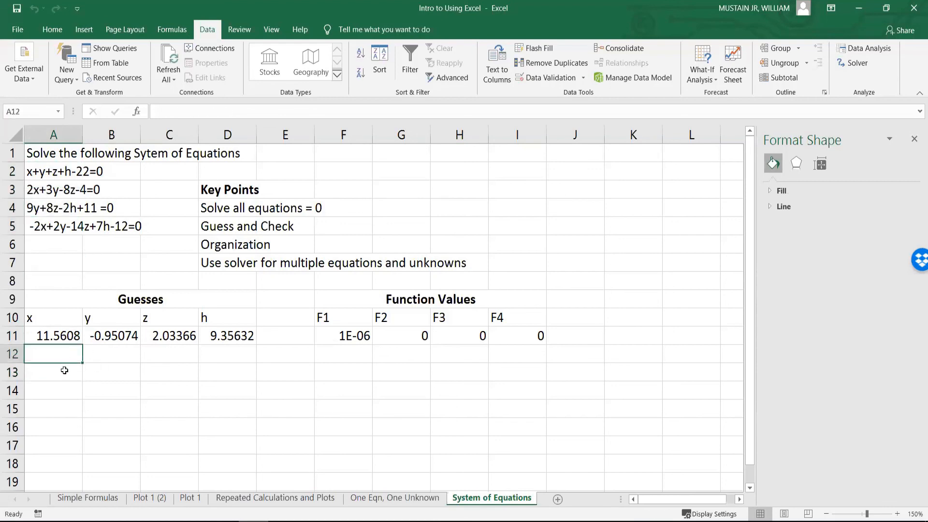
{"action": "left_click", "coordinate": [64, 371]}
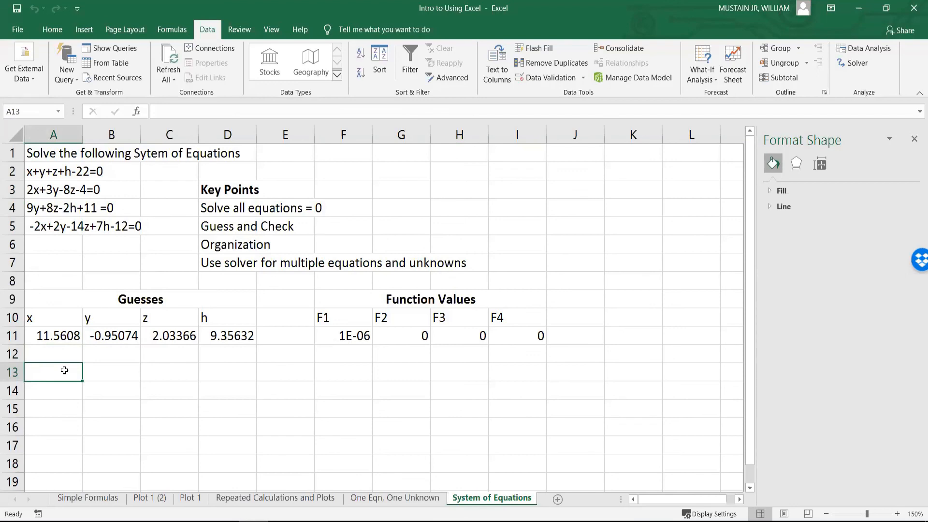